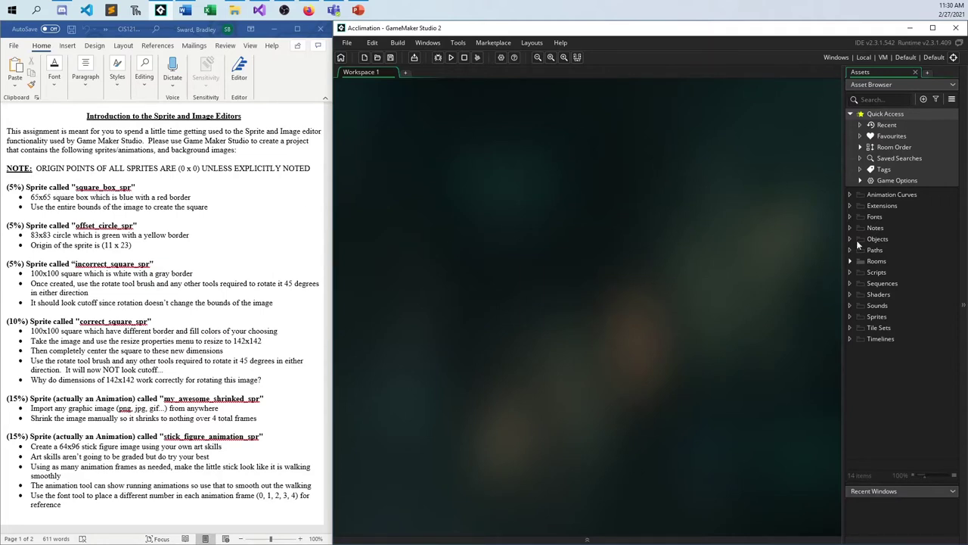
Create a new sprite in the Sprites group and name it square_box_spr
right_click(882, 318)
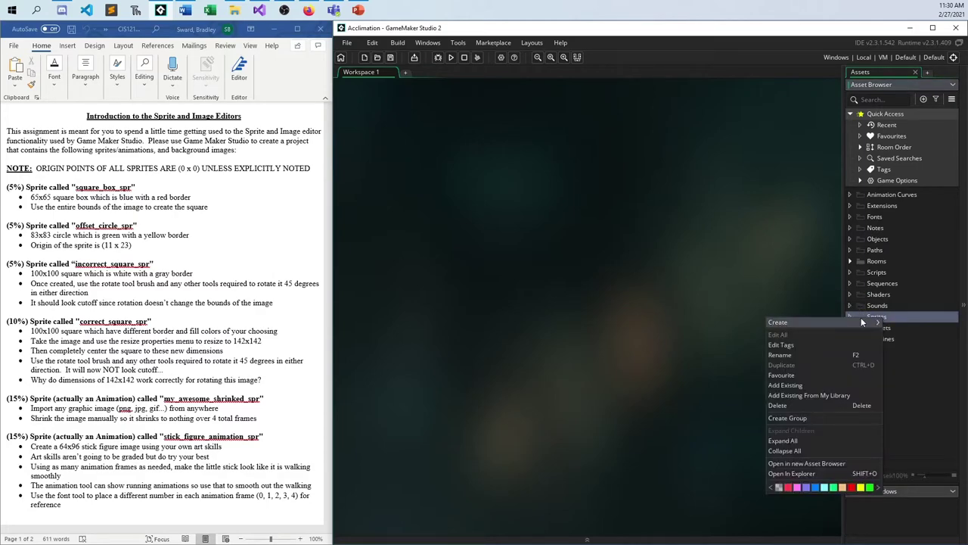
mouse_move(865, 325)
click(903, 457)
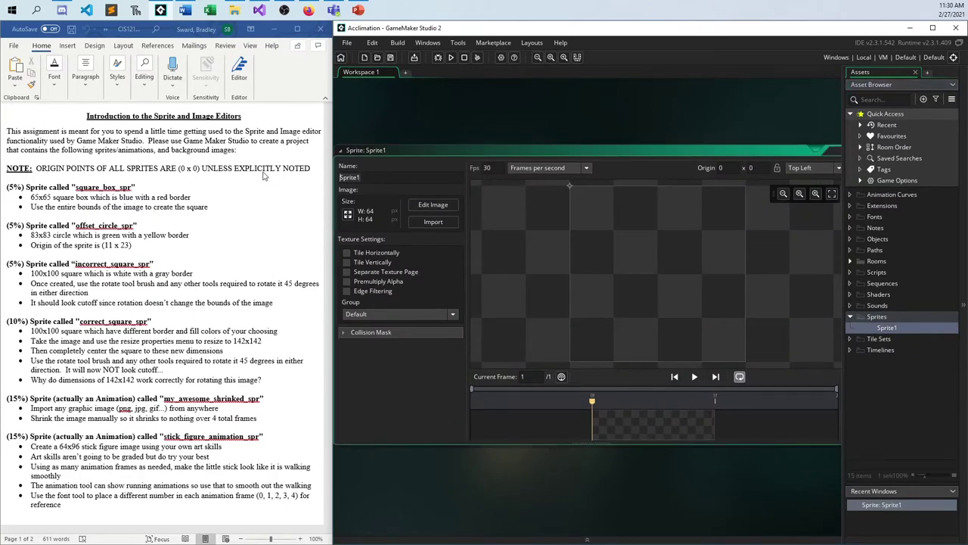
text(square_box_spr)
Resize the canvas of square_box_spr to 65 by 65 pixels
click(348, 214)
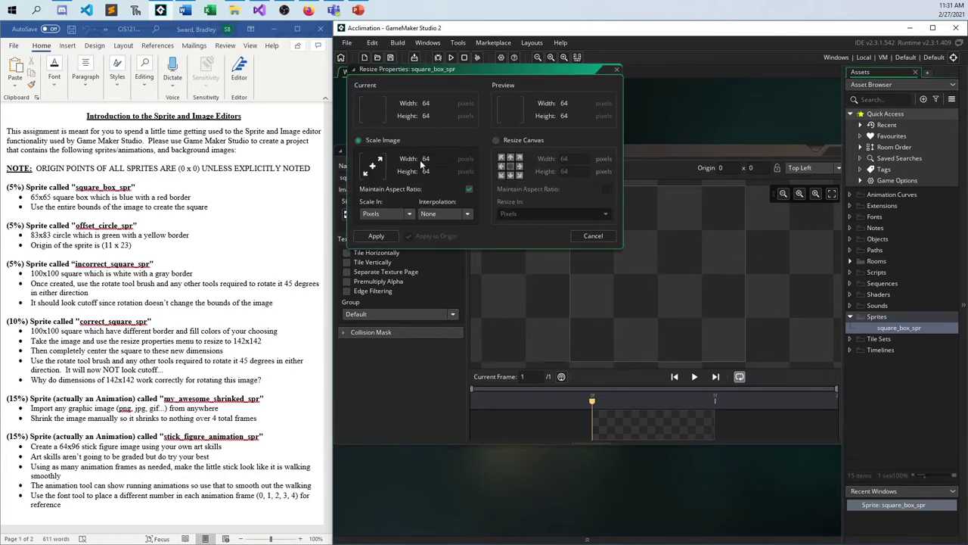
click(571, 163)
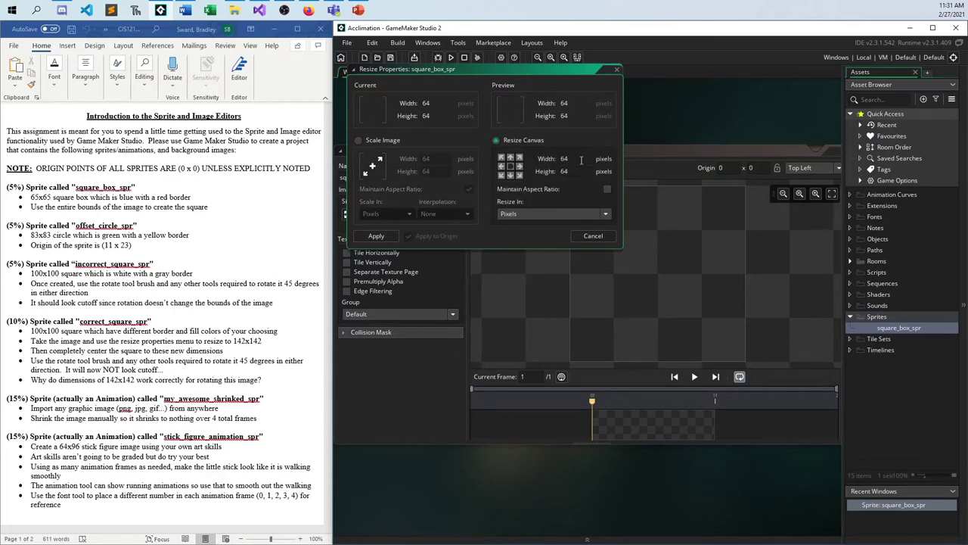
text(65)
key(Tab)
text(65)
key(Tab)
click(362, 234)
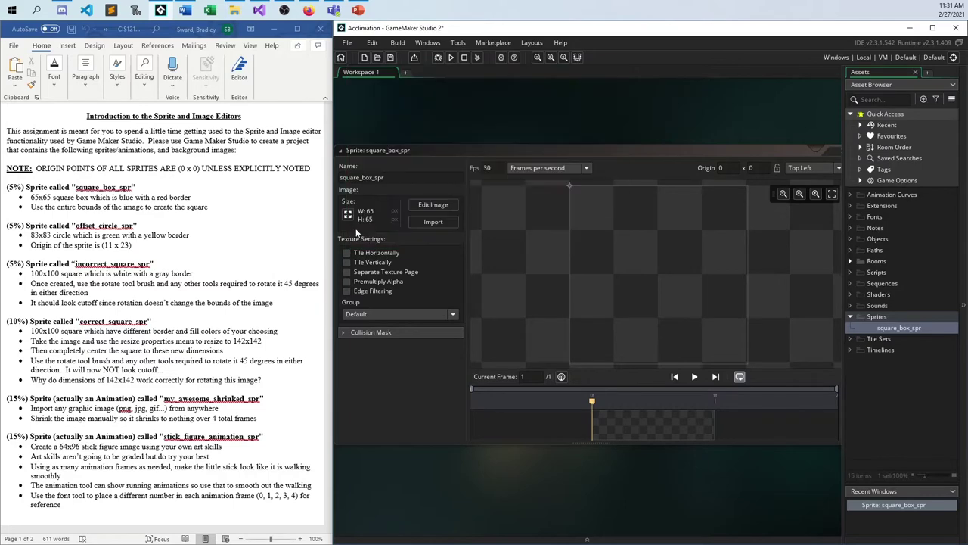
Edit the square_box_spr image and draw a red border two pixels thick around the full canvas bounds with the Rectangle tool
click(432, 205)
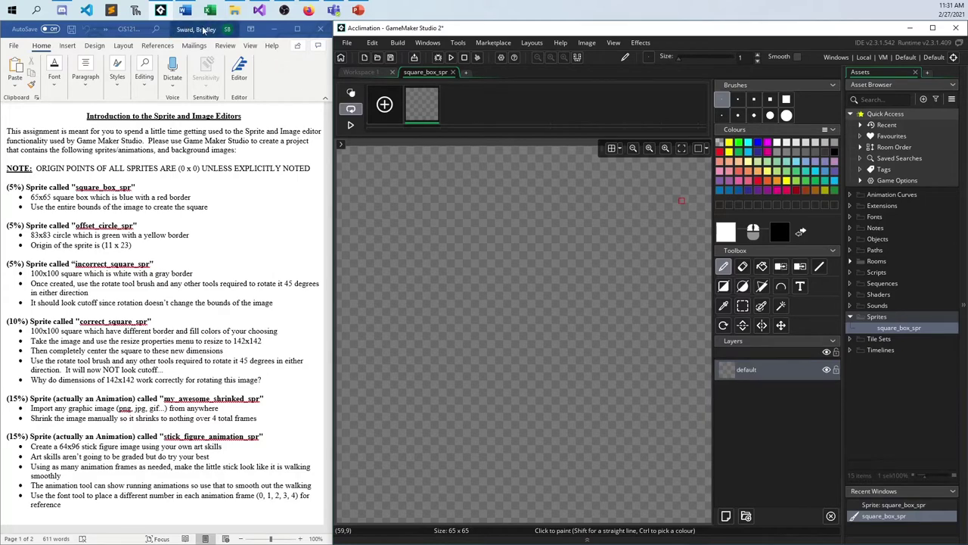
drag(329, 111, 219, 112)
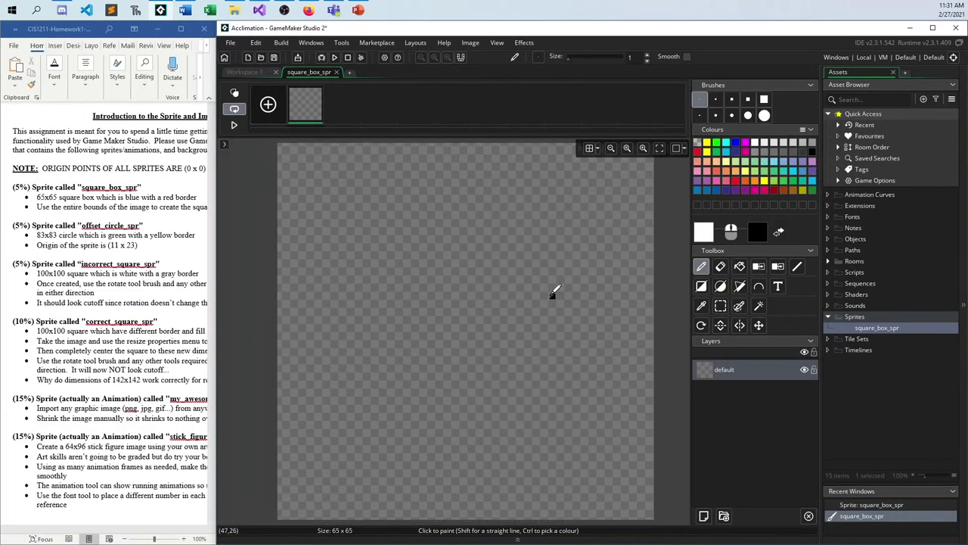
scroll(557, 295, down, 2)
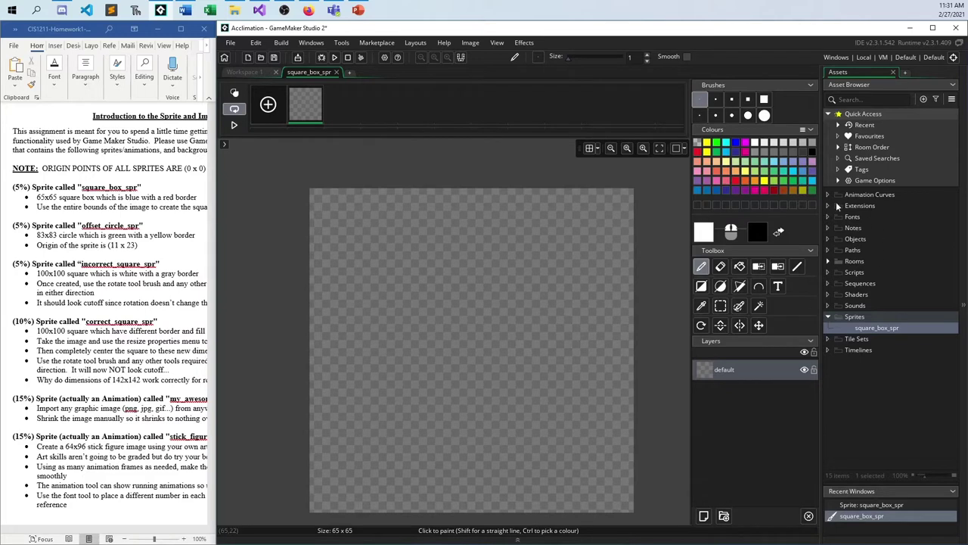
click(698, 152)
click(702, 286)
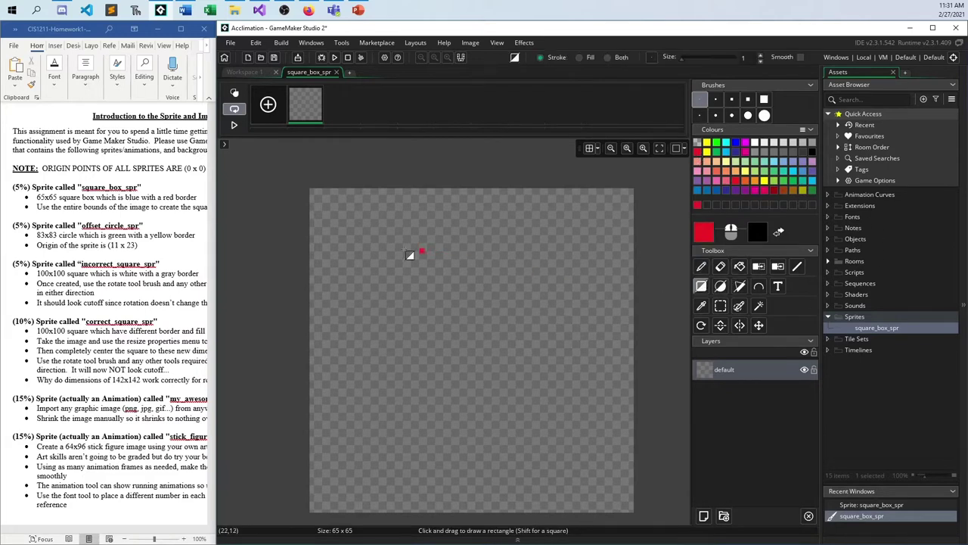
drag(326, 190, 637, 514)
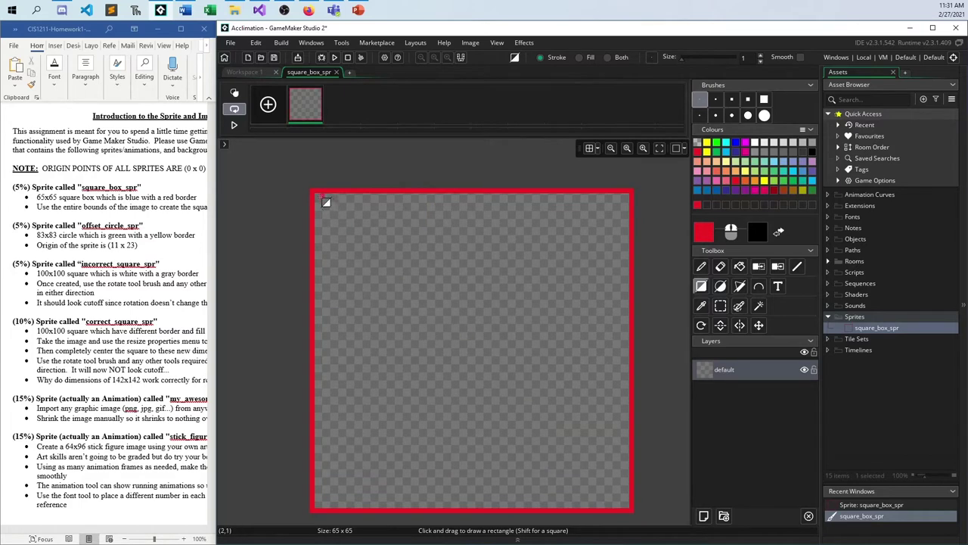
drag(326, 203, 631, 510)
Fill the area inside the red border with blue and return to the square_box_spr sprite properties
click(735, 141)
click(739, 266)
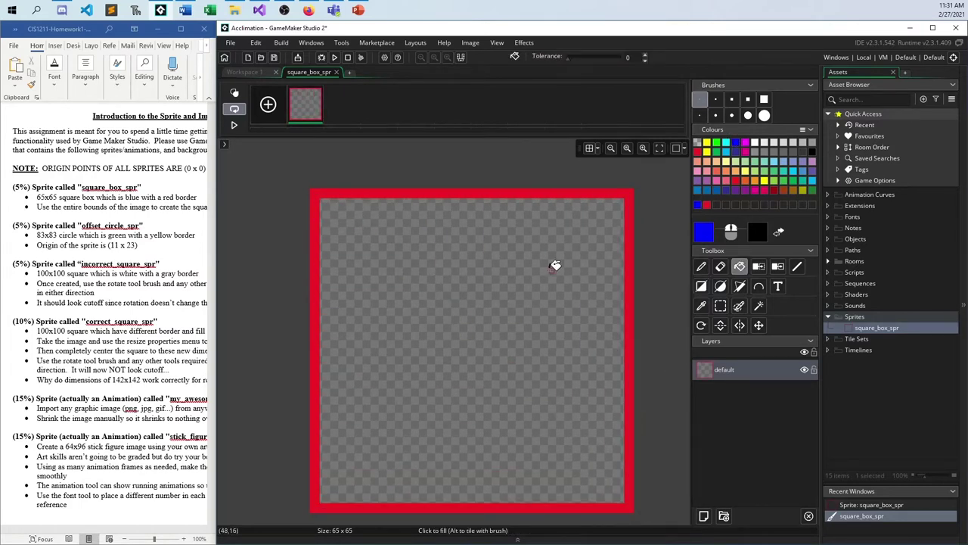
click(601, 308)
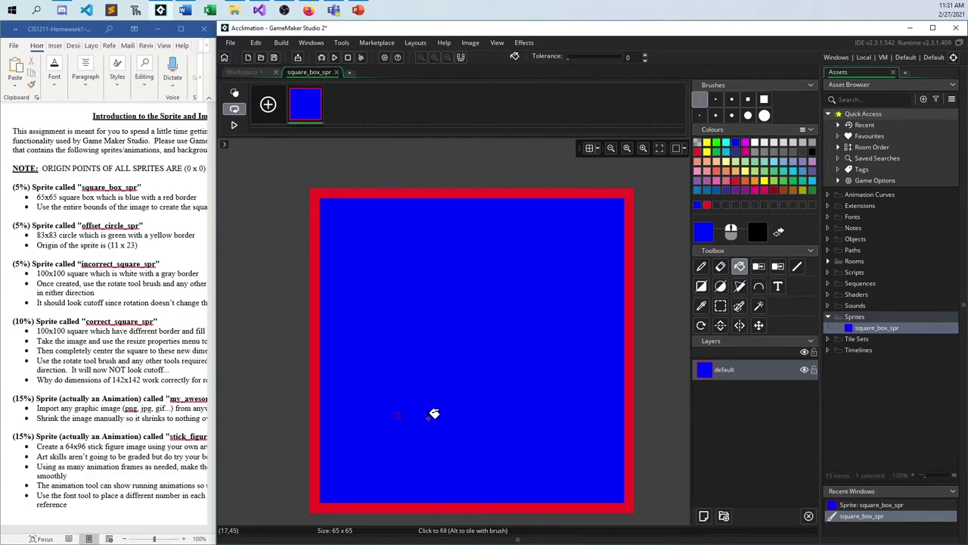
click(876, 332)
double_click(875, 330)
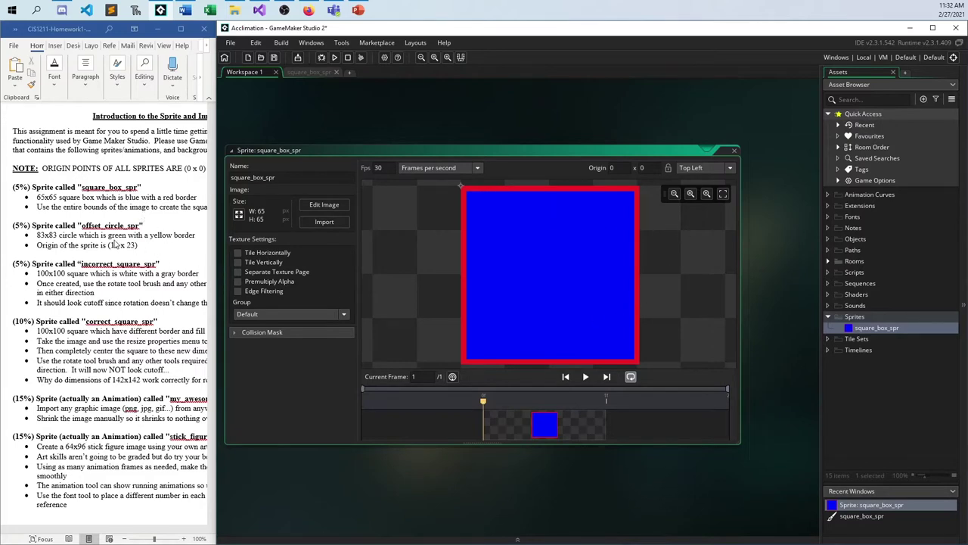
Create another sprite in the Sprites group and name it offset_circle_spr
right_click(855, 317)
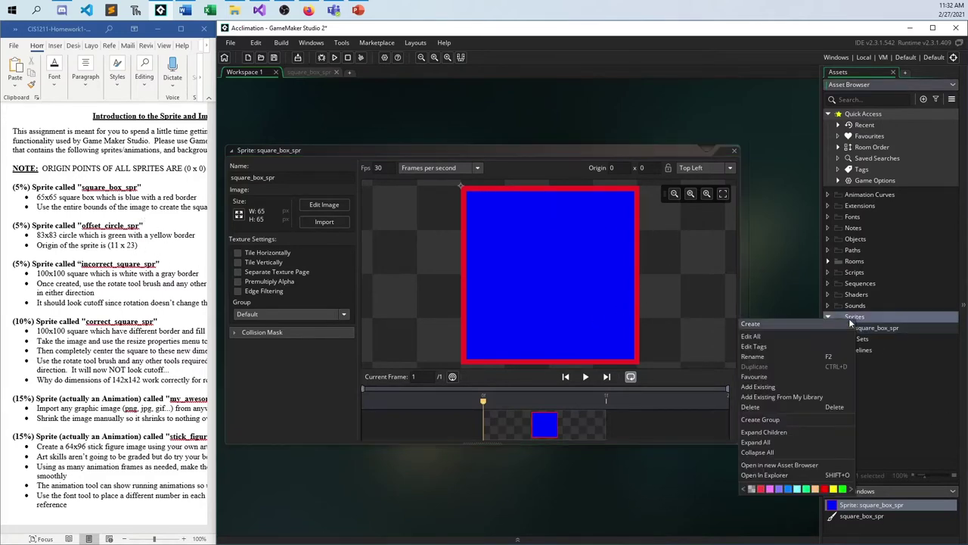
mouse_move(802, 324)
click(875, 457)
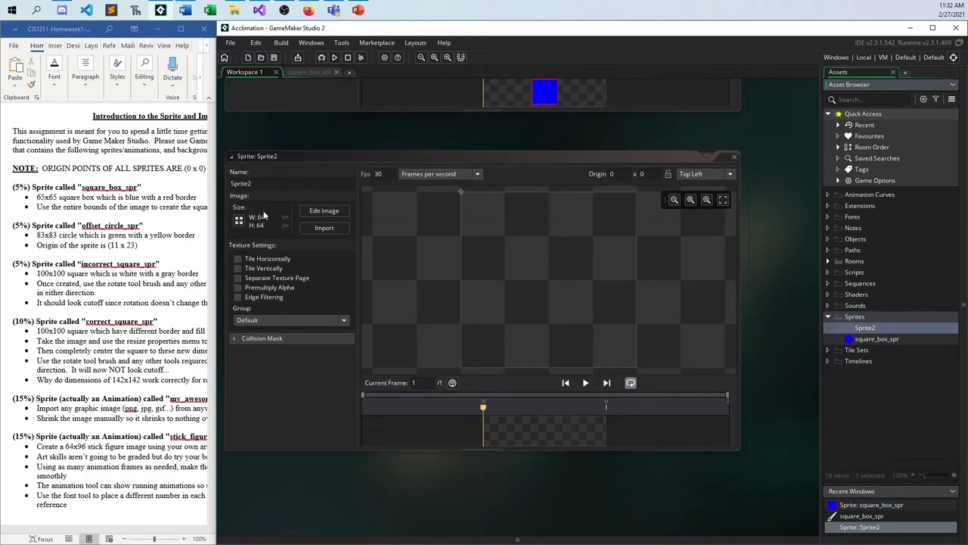
click(276, 195)
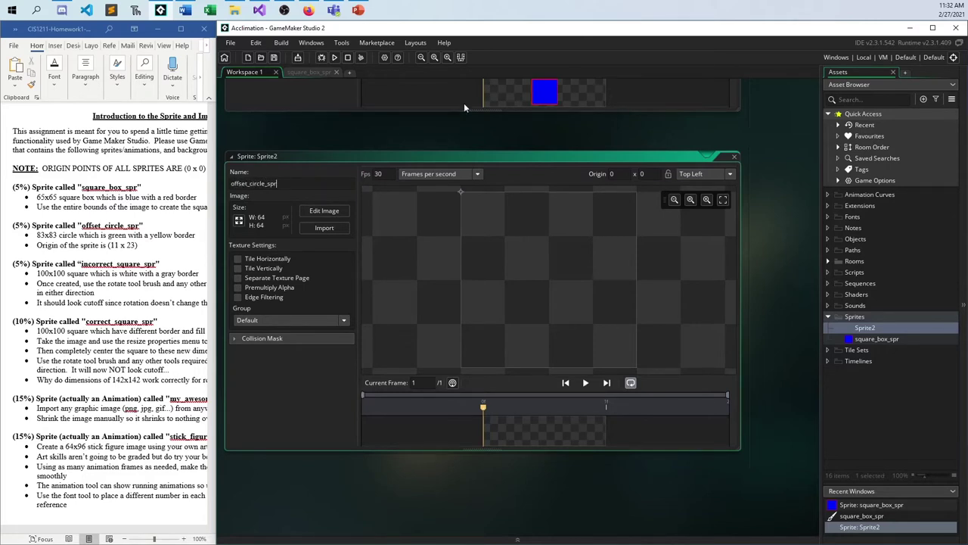
key(Return)
Scale the offset_circle_spr image to 83 by 83 pixels with the aspect ratio maintained
click(240, 221)
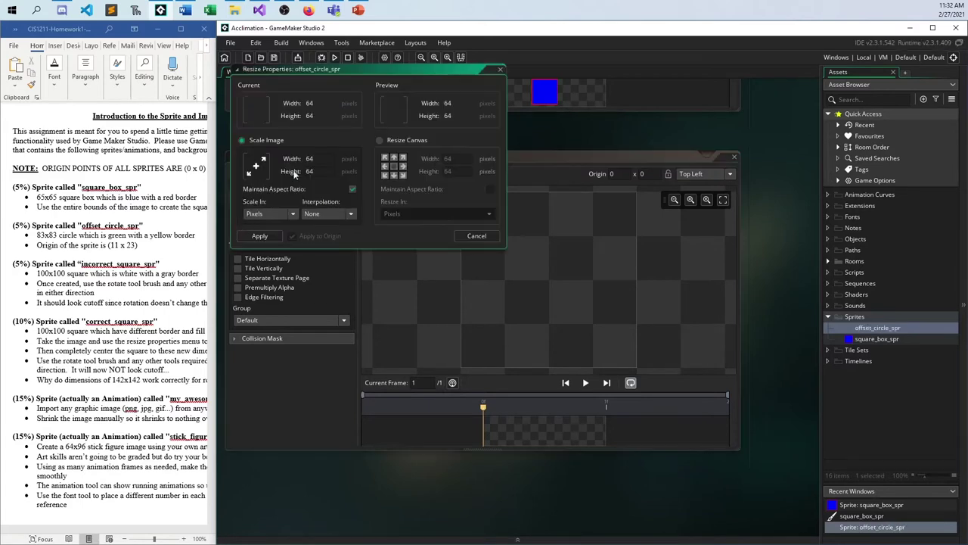
double_click(320, 158)
text(83)
key(Tab)
click(260, 235)
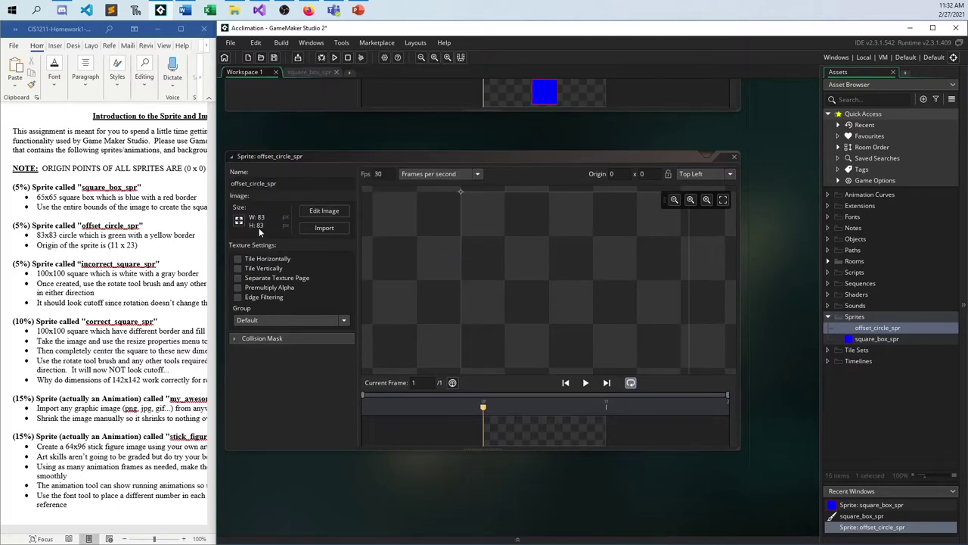
Edit the offset_circle_spr image and draw a yellow circle outline about two pixels thick spanning the whole canvas
click(324, 212)
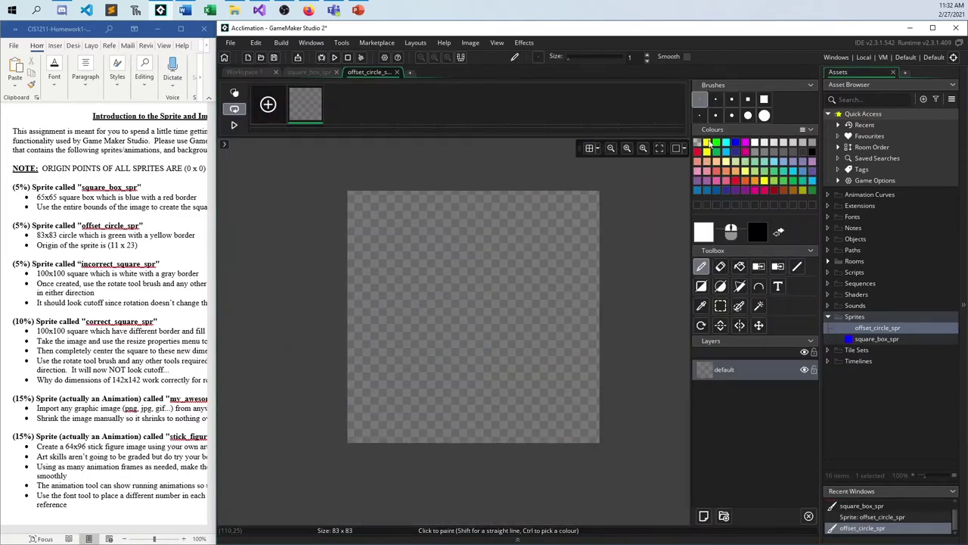
click(706, 143)
click(720, 286)
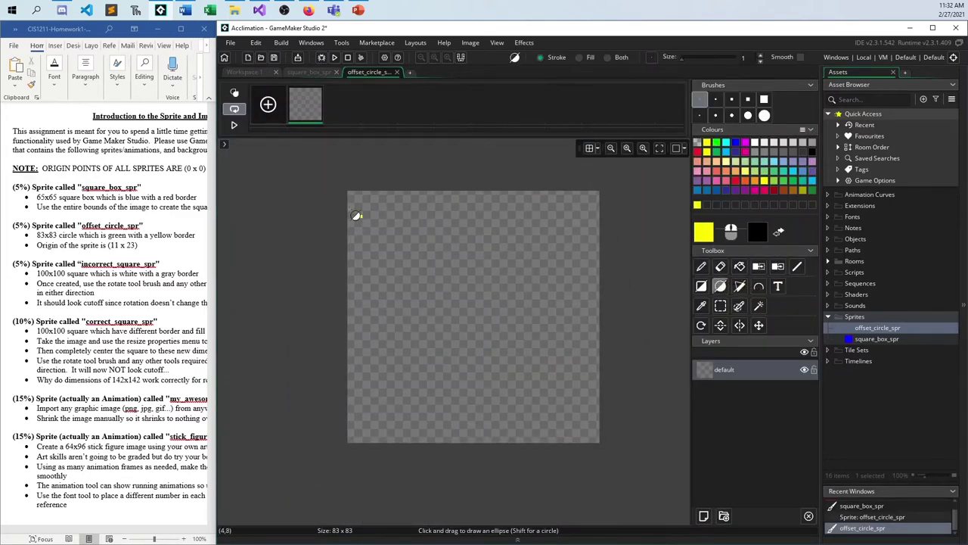
mouse_move(348, 193)
mouse_down()
mouse_move(601, 401)
mouse_move(599, 443)
mouse_up()
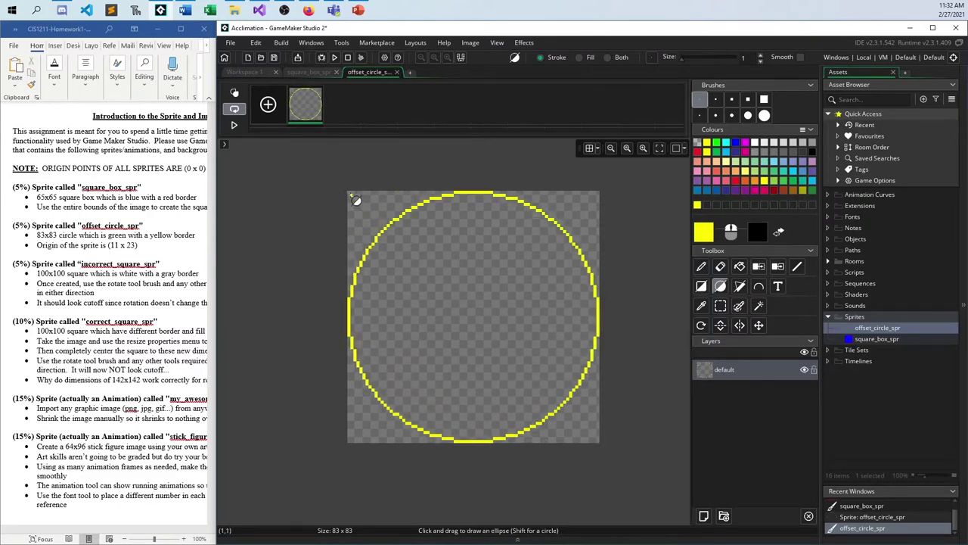
drag(355, 200, 603, 446)
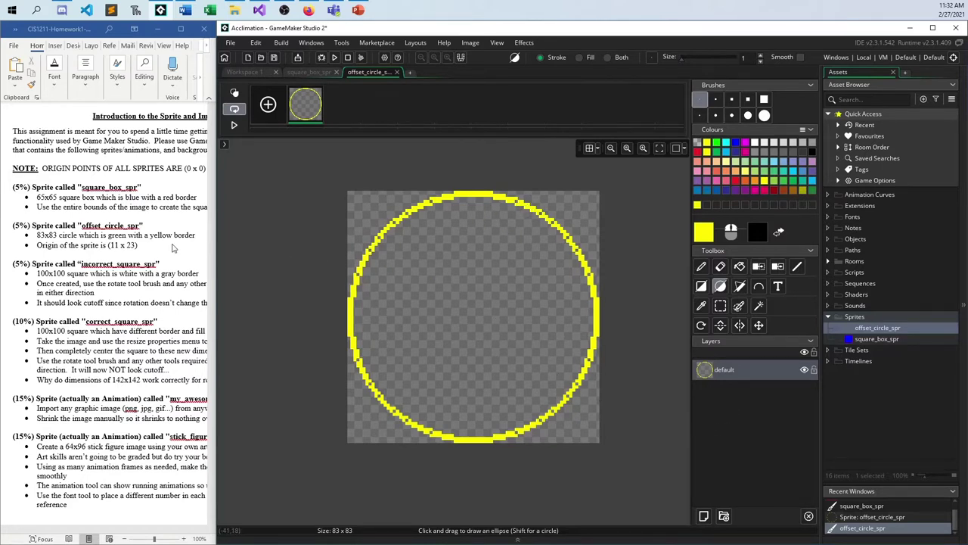
Fill the inside of the yellow circle with bright green
click(718, 144)
click(716, 157)
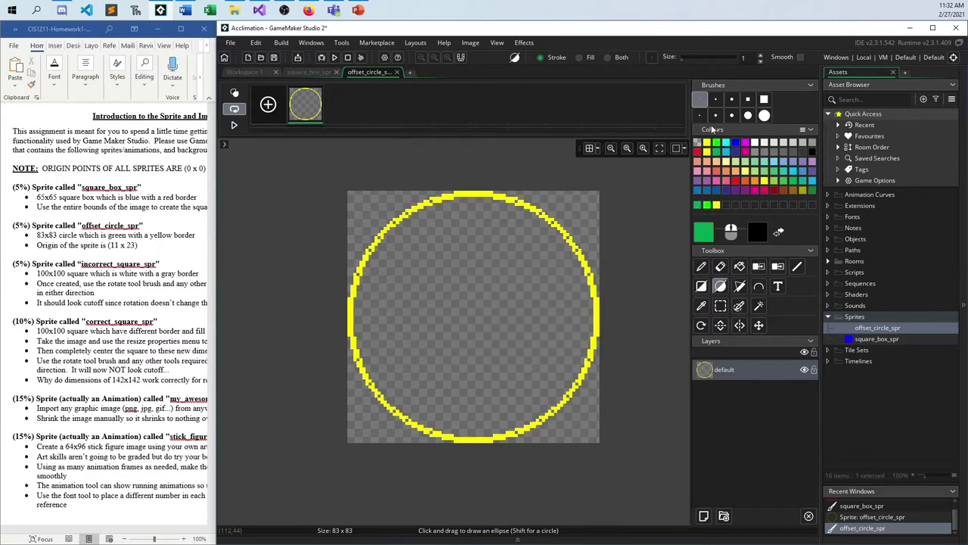
click(719, 143)
click(739, 267)
click(488, 299)
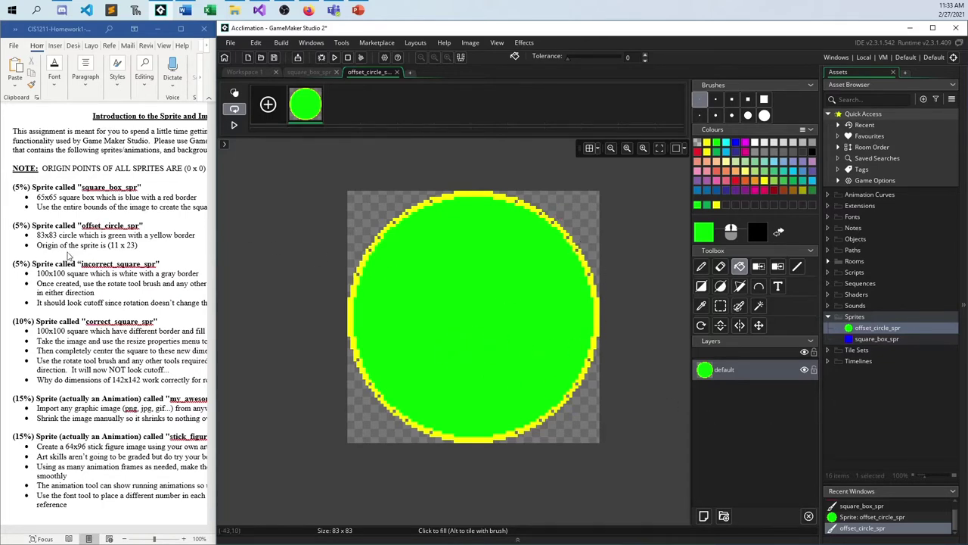
Set the origin of offset_circle_spr to 11 x 23
double_click(869, 330)
click(611, 173)
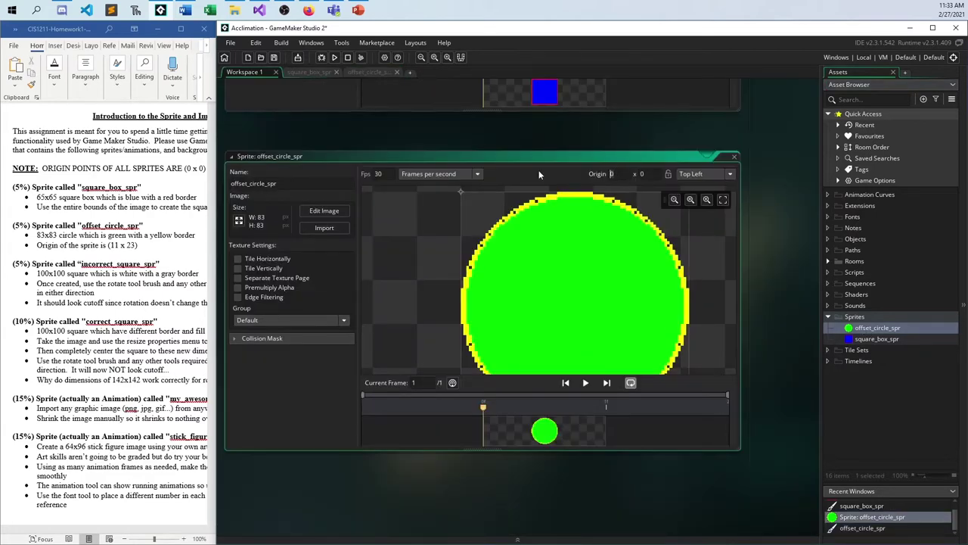
text(11)
key(Tab)
key(Return)
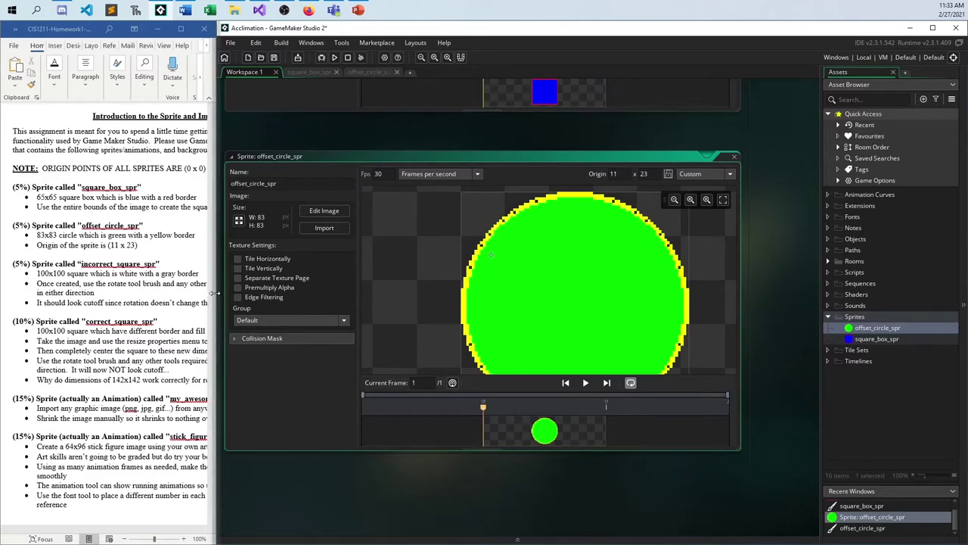
Create a third sprite in the Sprites group and name it incorrect_square_spr
drag(217, 302, 255, 290)
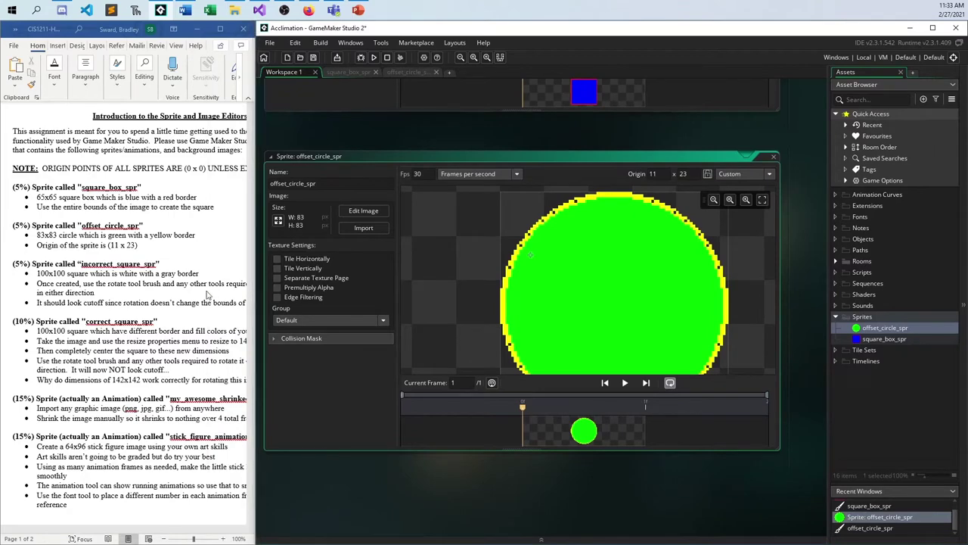
right_click(842, 318)
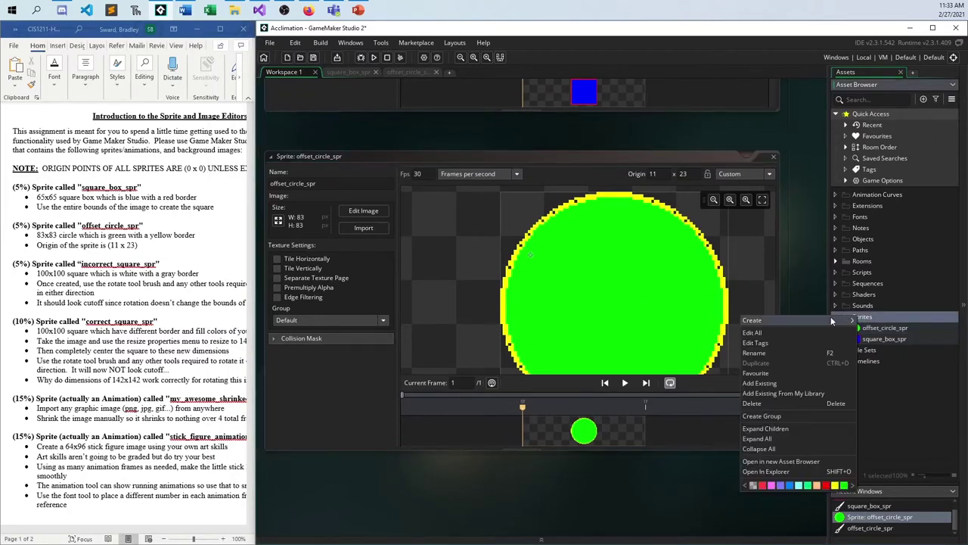
mouse_move(841, 320)
click(876, 454)
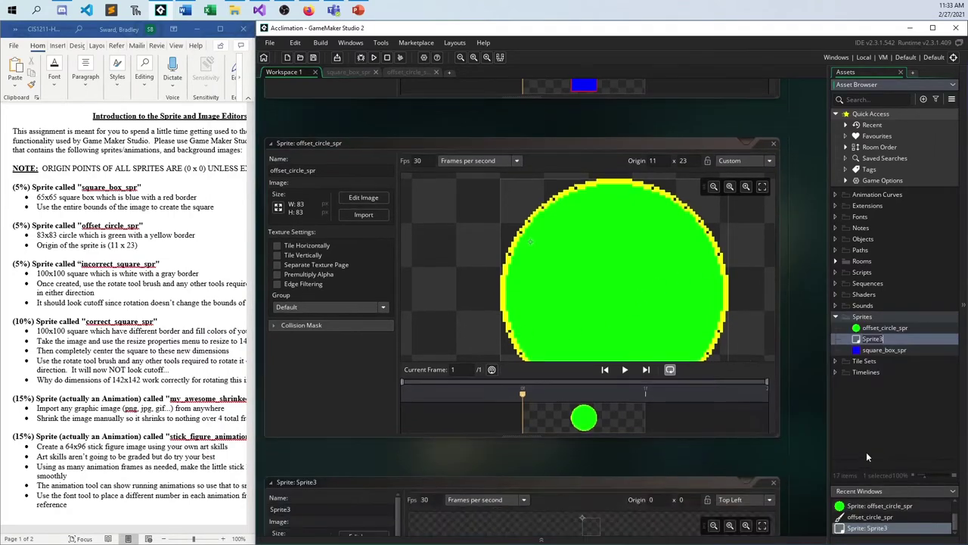
click(294, 183)
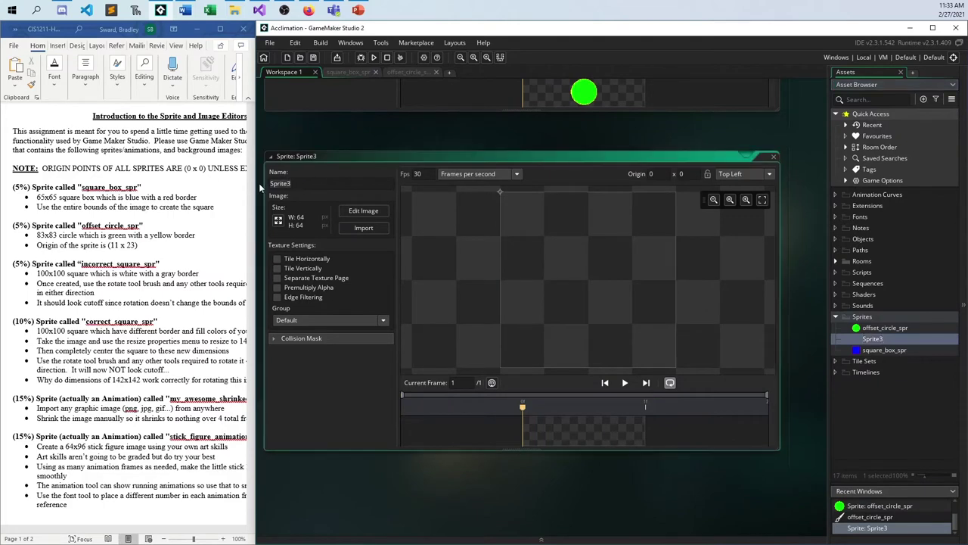
text(incorrect_square_spr)
Scale the incorrect_square_spr image to 100 by 100 pixels
click(279, 221)
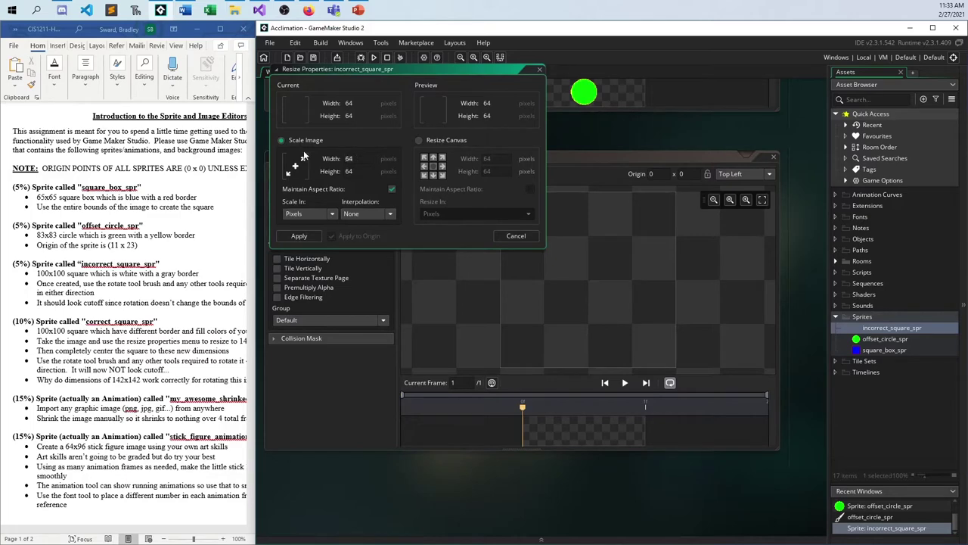
text(100)
key(Return)
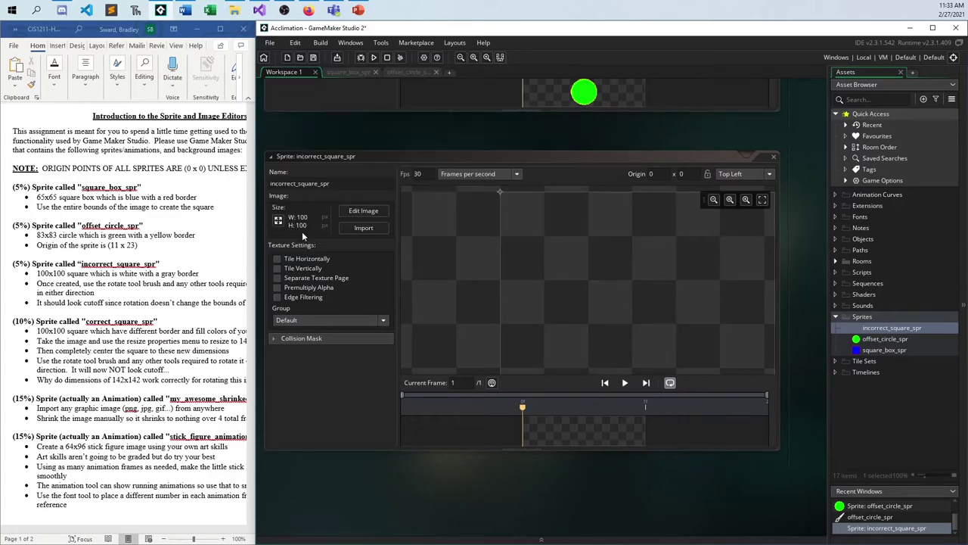
Outline the full bounds of the incorrect_square_spr image with a gray rectangle and fill its inside with white
click(364, 210)
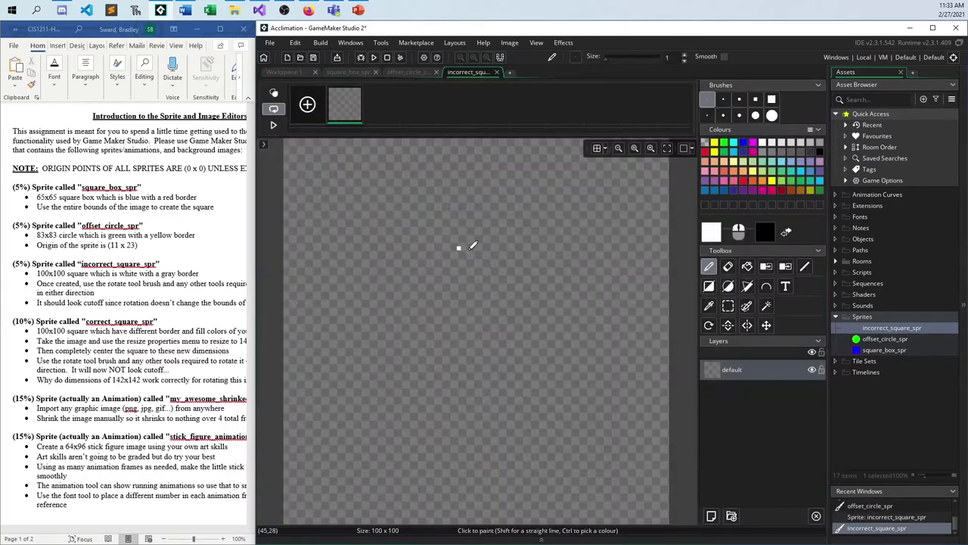
scroll(470, 247, down, 2)
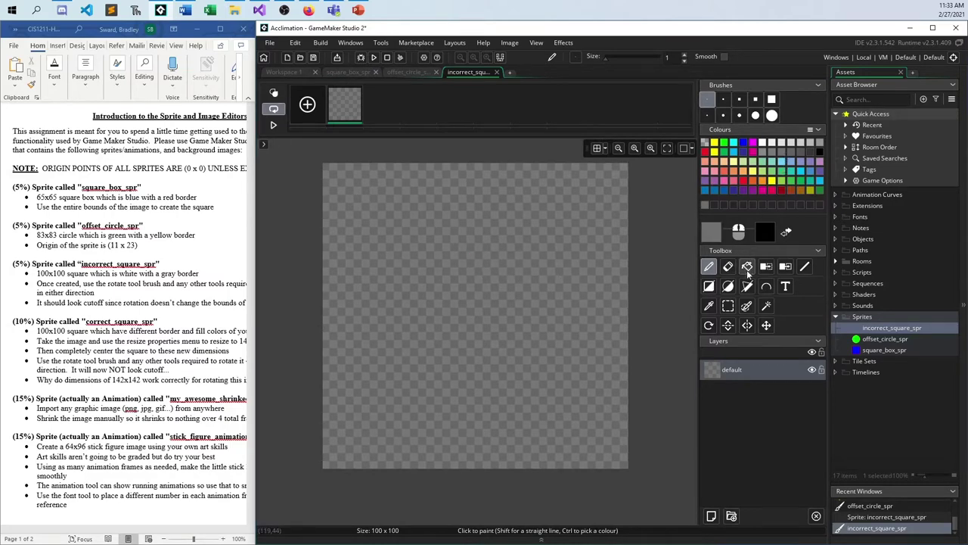
click(709, 286)
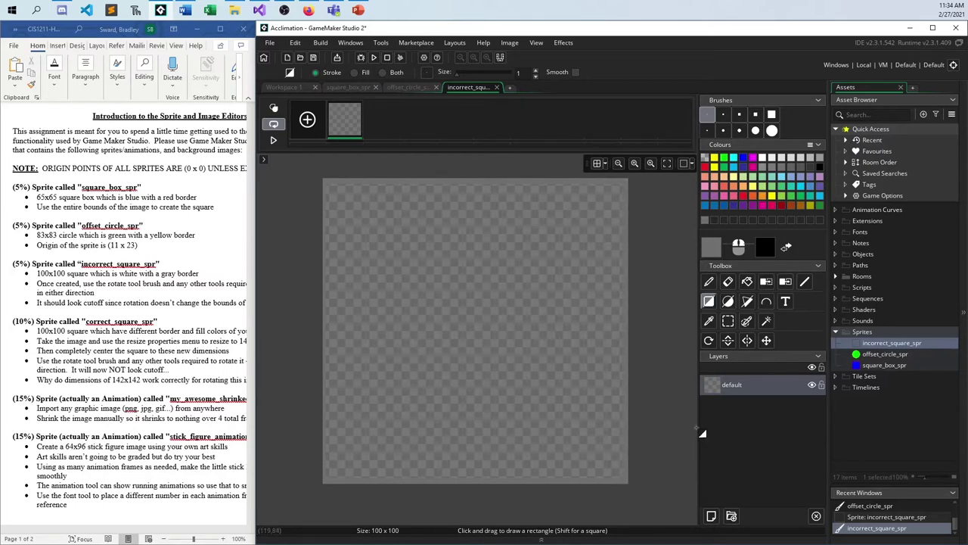
click(761, 159)
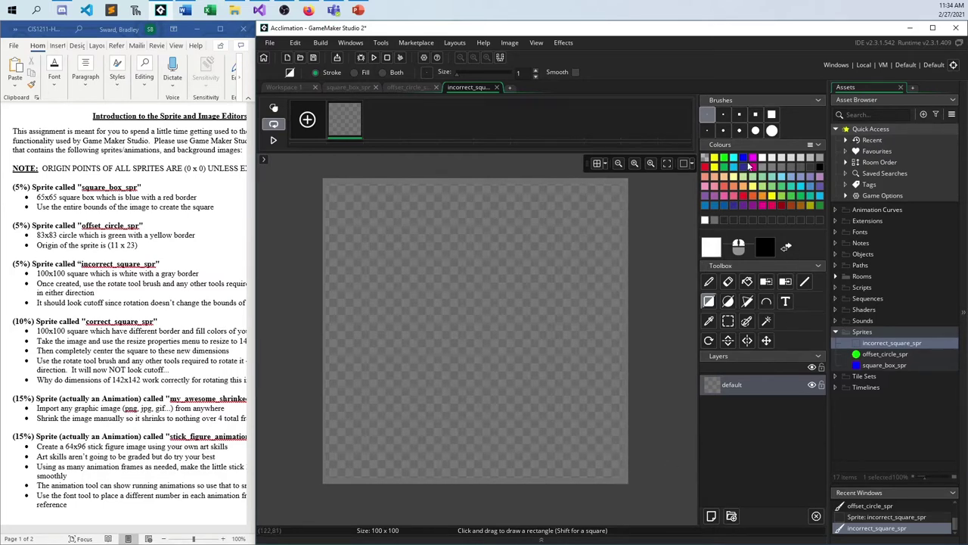
click(748, 281)
click(522, 267)
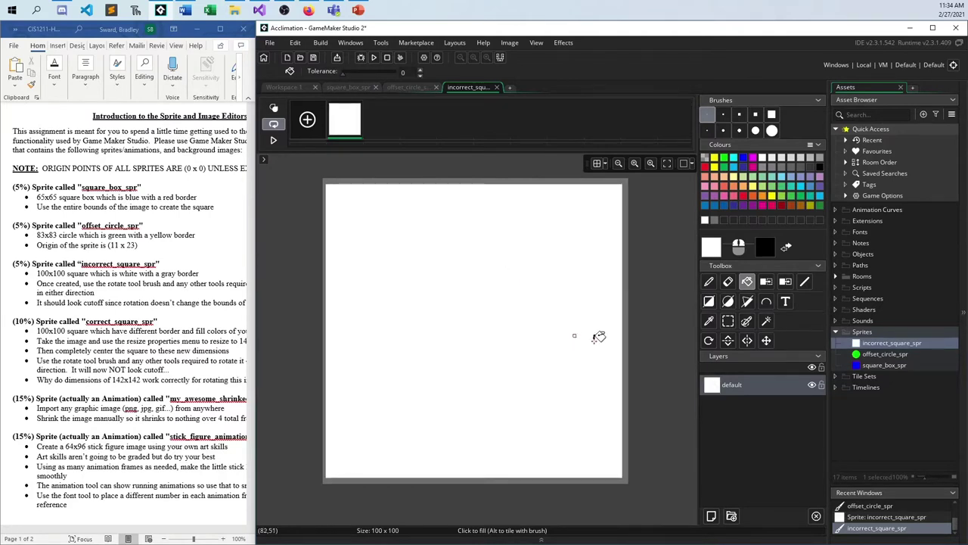
Thicken the left edge of the square's border with a straight gray line
click(784, 168)
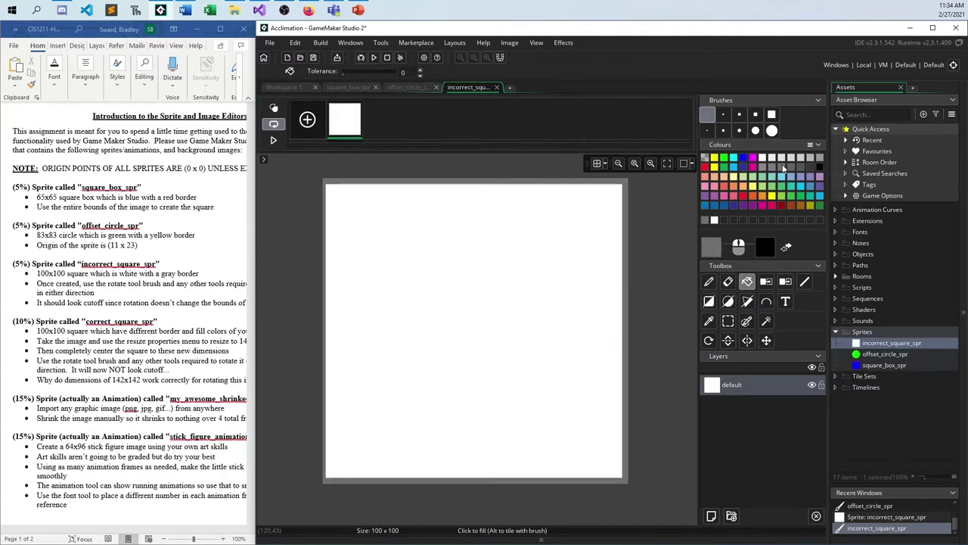
click(804, 282)
drag(326, 184, 328, 473)
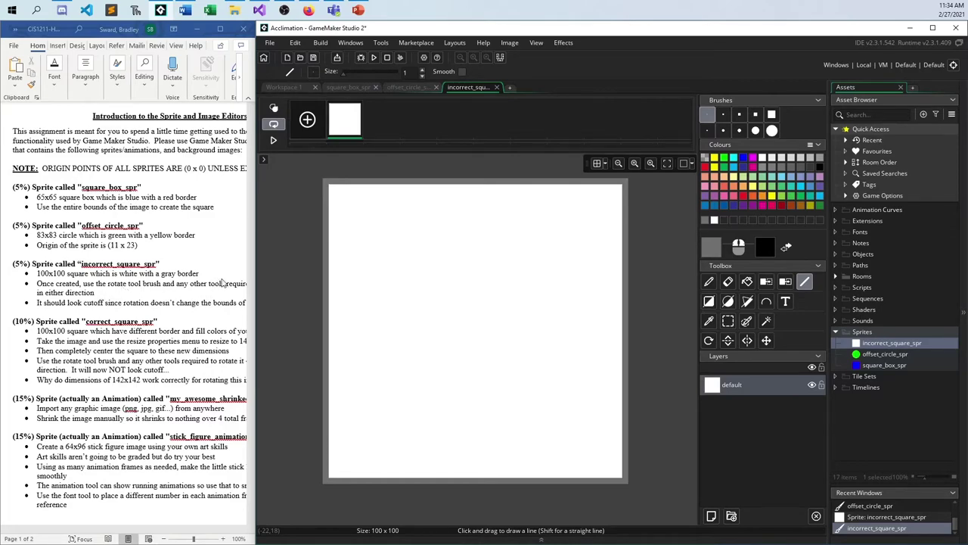
mouse_move(251, 292)
mouse_down()
mouse_move(309, 289)
mouse_move(252, 290)
mouse_up()
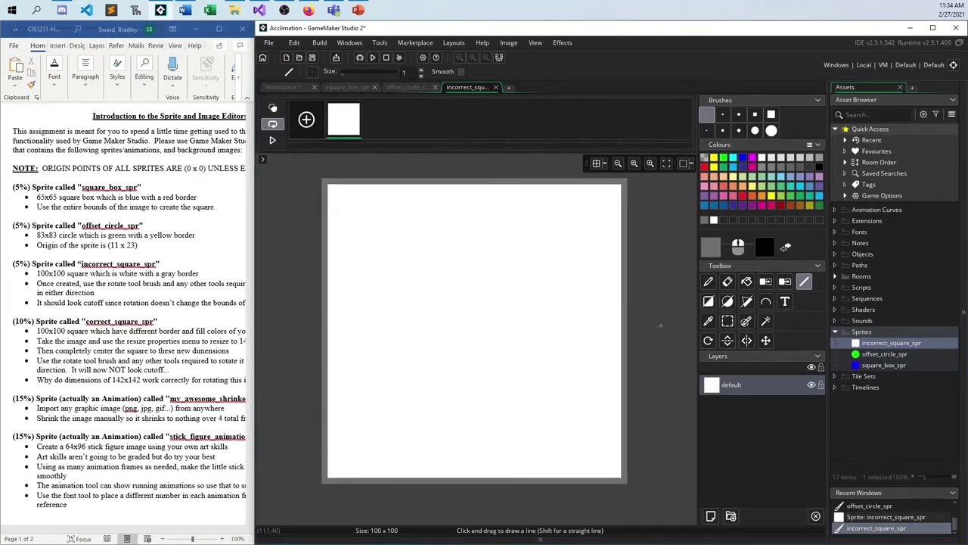
Select the whole image and try to rotate it by 45 degrees with the Rotate tool as a brush
key(ctrl+a)
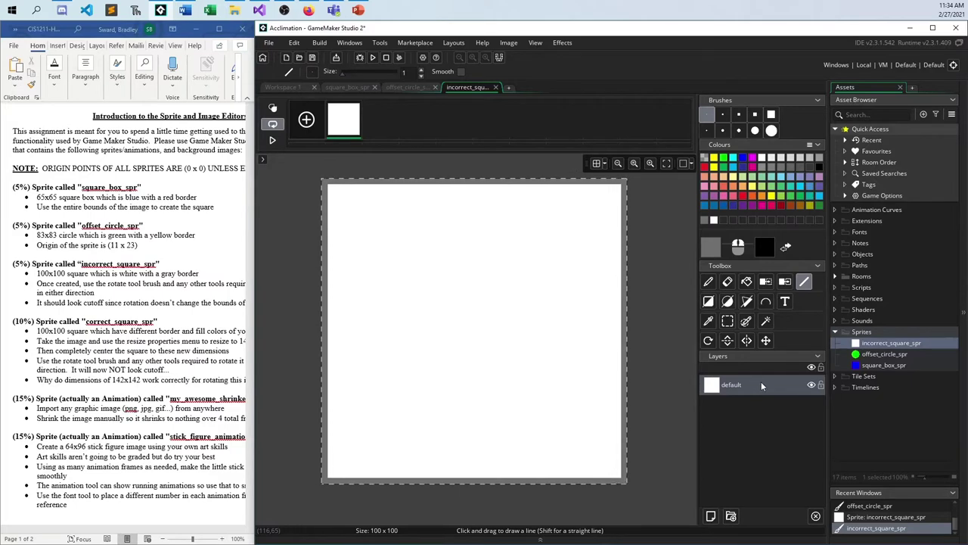
click(709, 342)
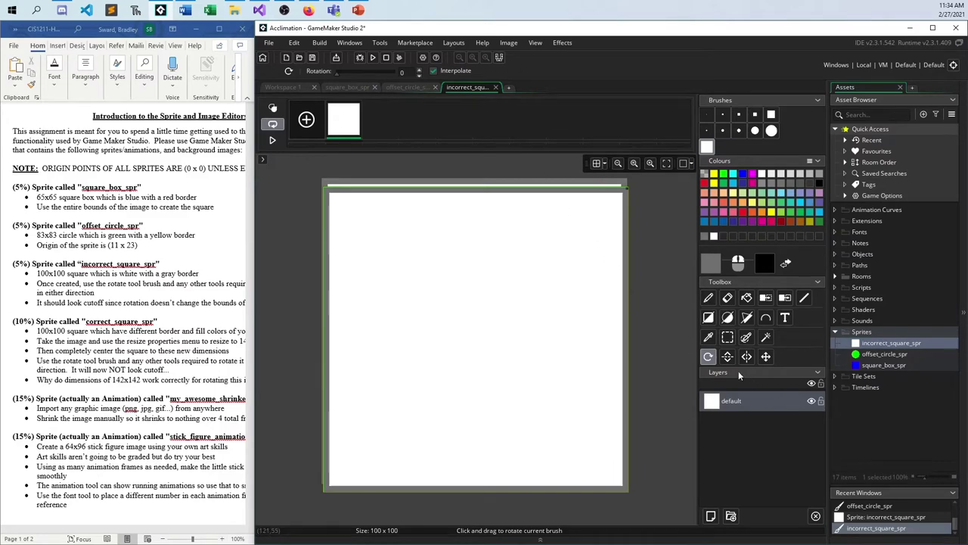
mouse_move(539, 309)
mouse_down()
mouse_move(554, 336)
mouse_move(549, 352)
mouse_move(547, 329)
mouse_up()
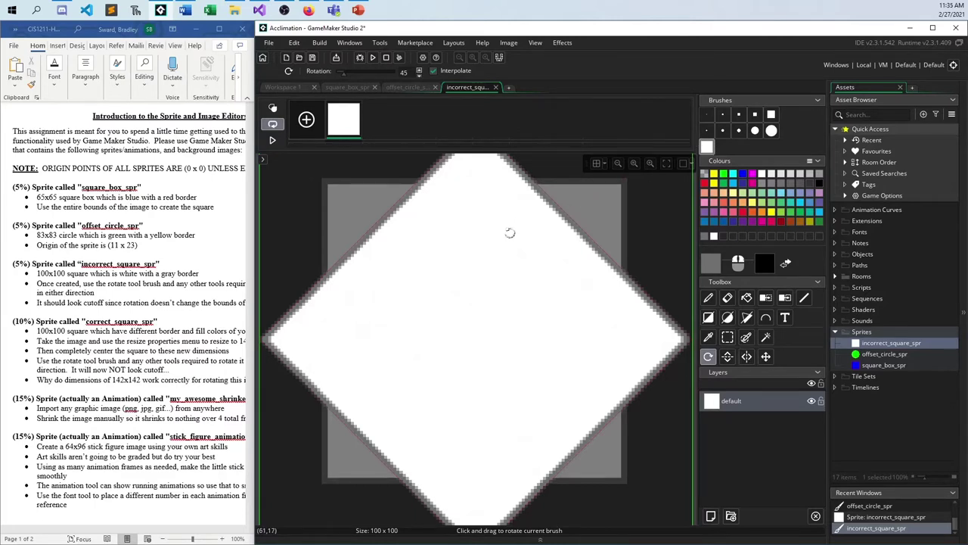
drag(628, 207, 444, 123)
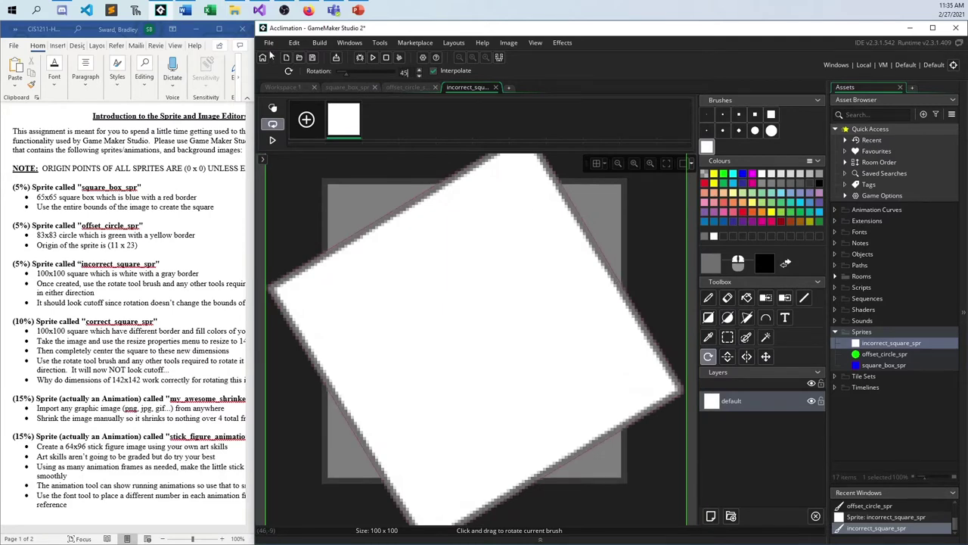
key(ctrl+z)
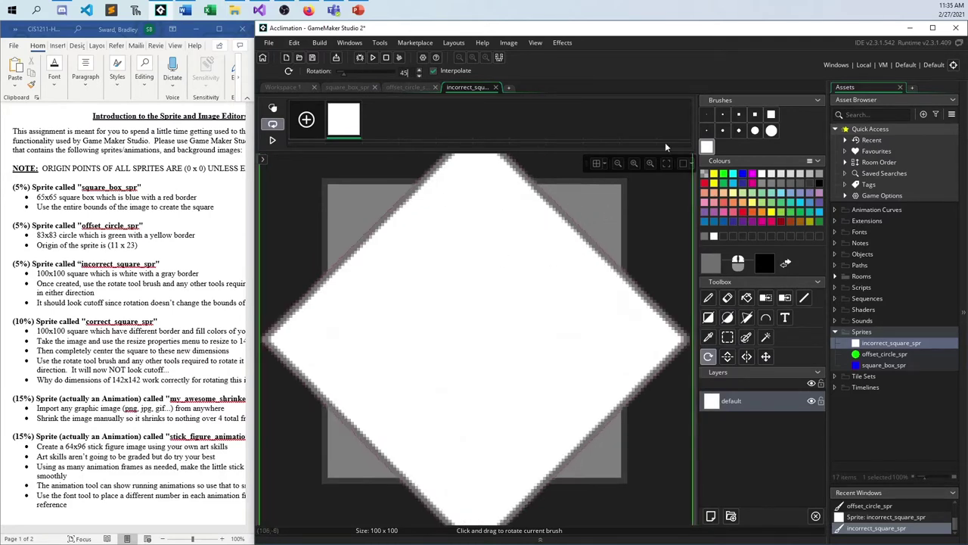
Try the Rotate tool on the 31-pixel round brush and on the 1-pixel brush with the whole image selected
click(707, 114)
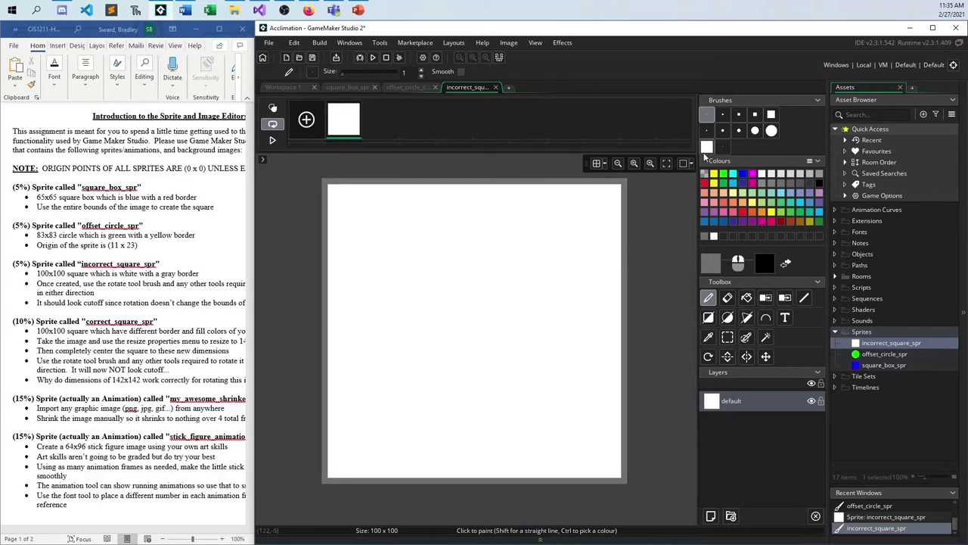
click(707, 147)
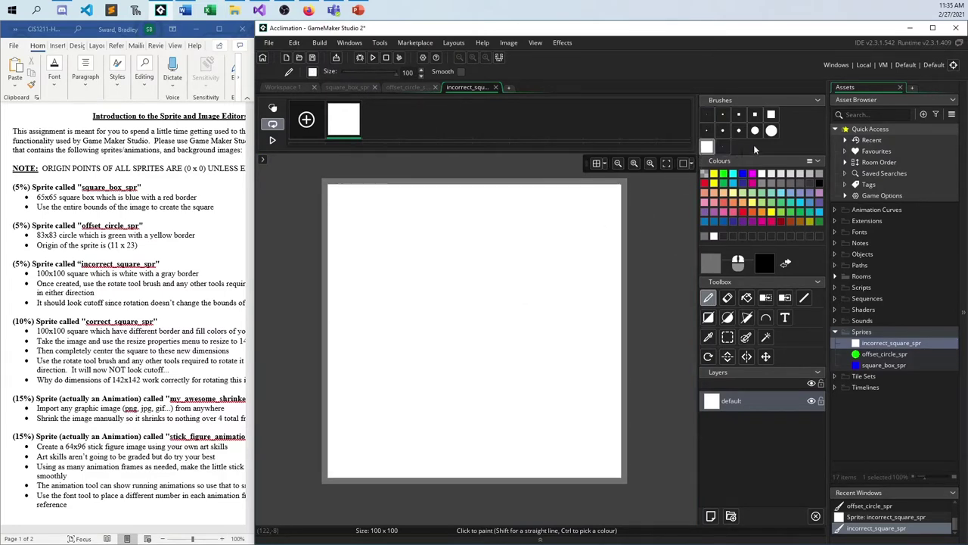
click(771, 131)
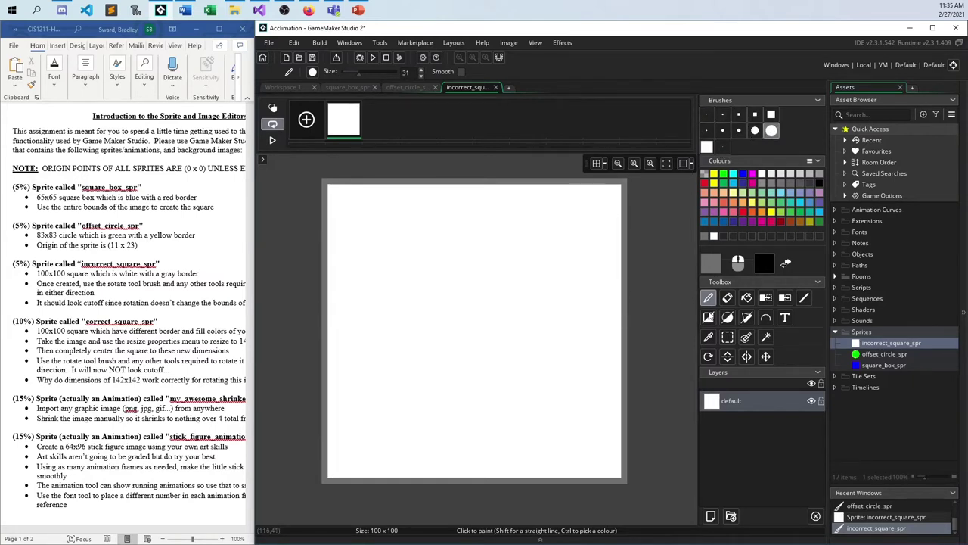
click(708, 357)
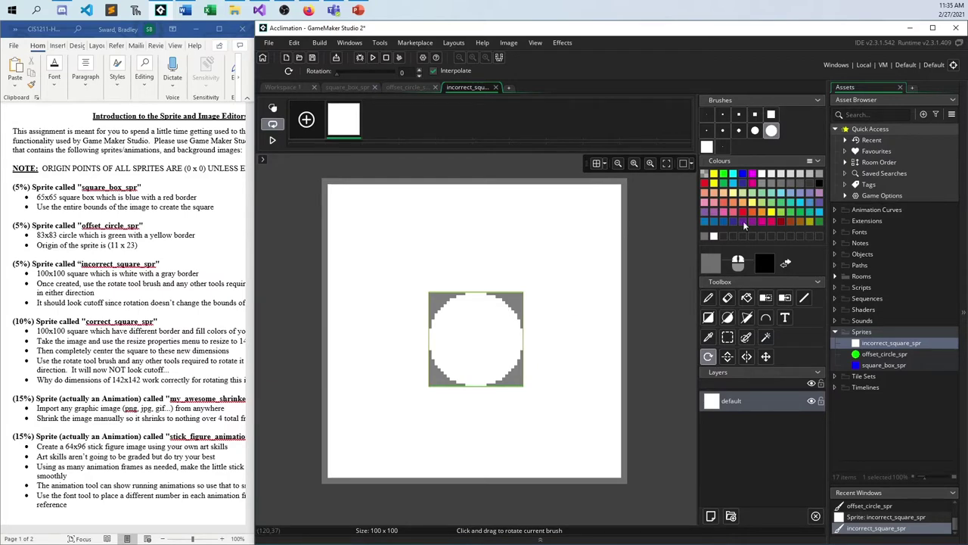
click(709, 116)
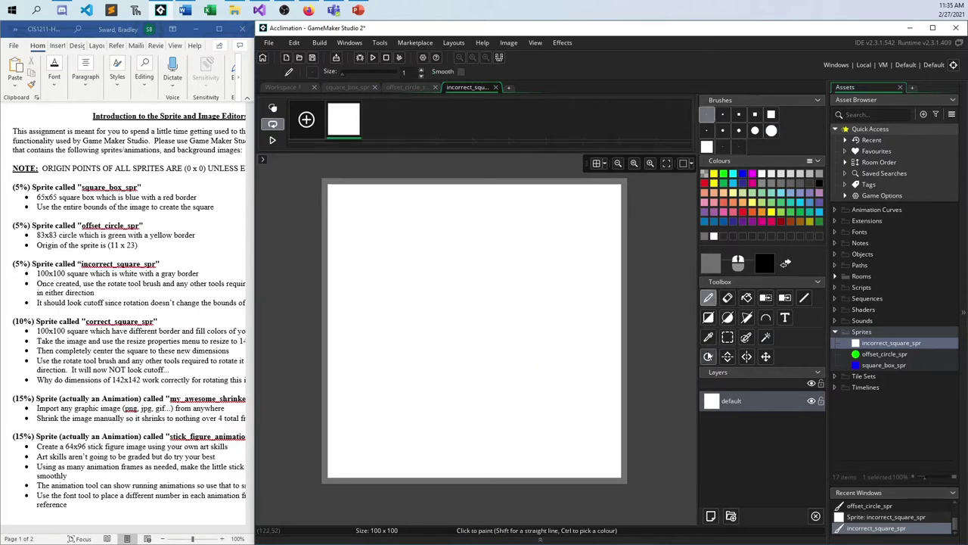
click(484, 319)
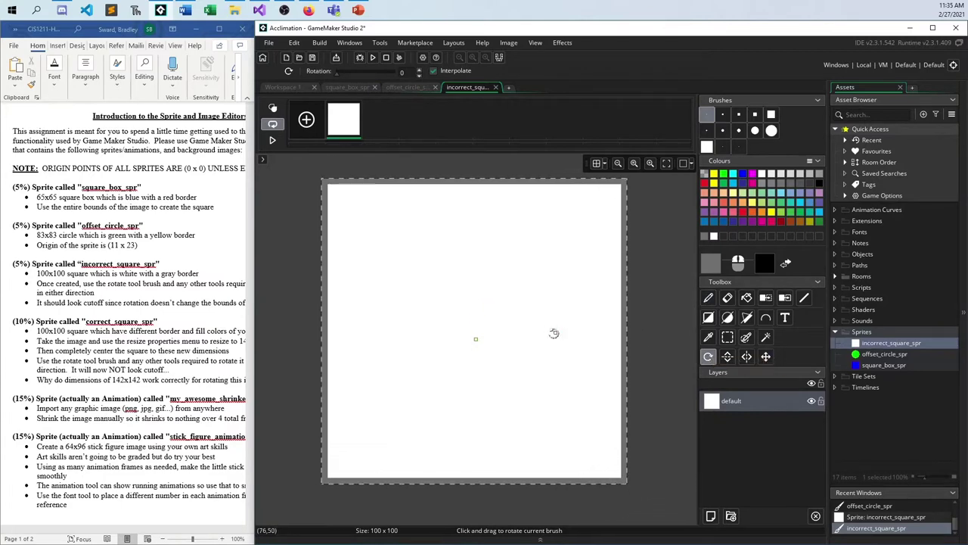
mouse_move(514, 333)
mouse_down()
mouse_move(527, 287)
mouse_move(575, 352)
mouse_up()
key(d)
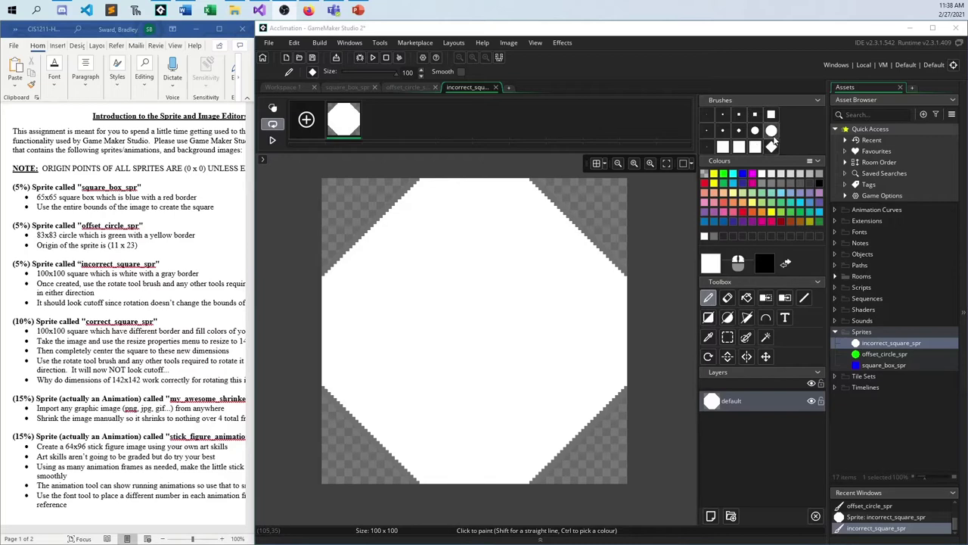
Stamp the rotated 100-pixel square brush over the centre of the canvas and switch back to the 1-pixel brush
click(772, 146)
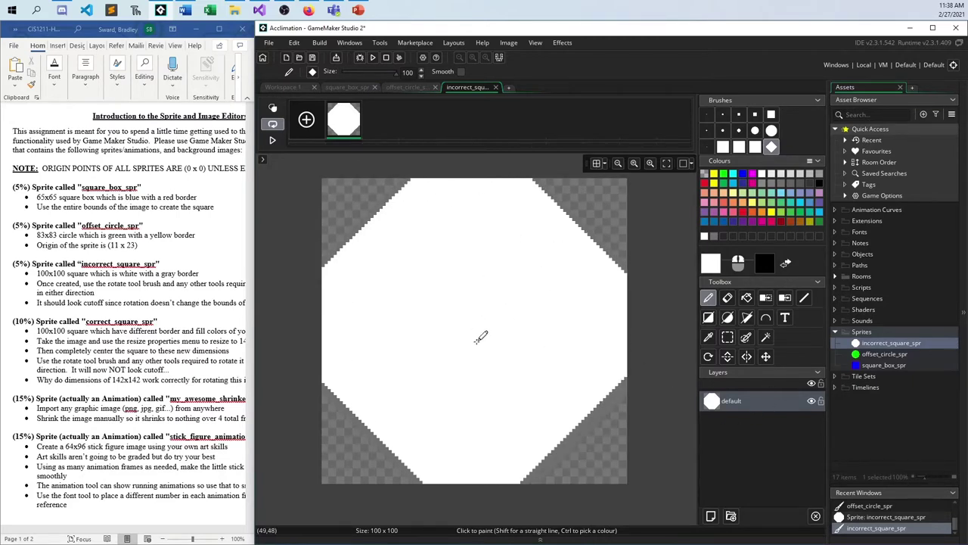
drag(480, 337, 716, 469)
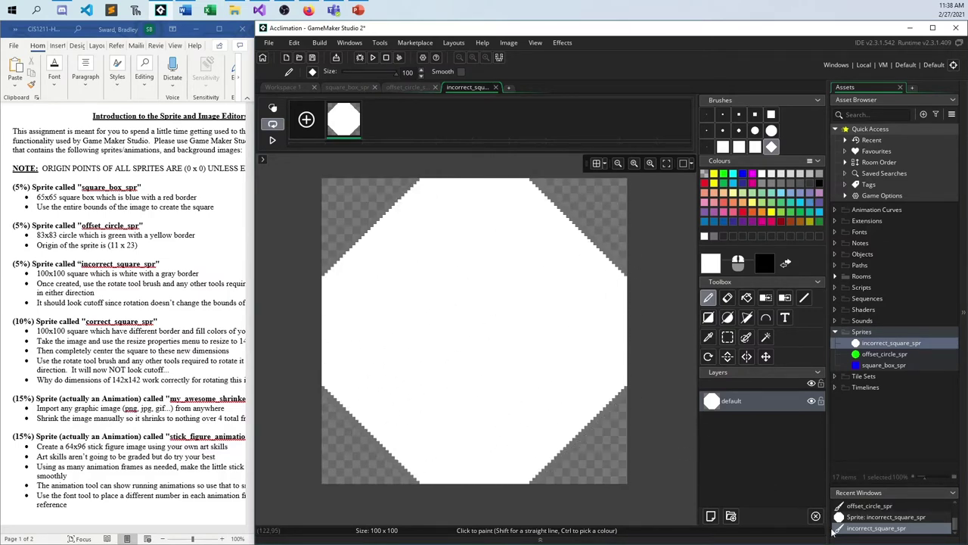
click(707, 115)
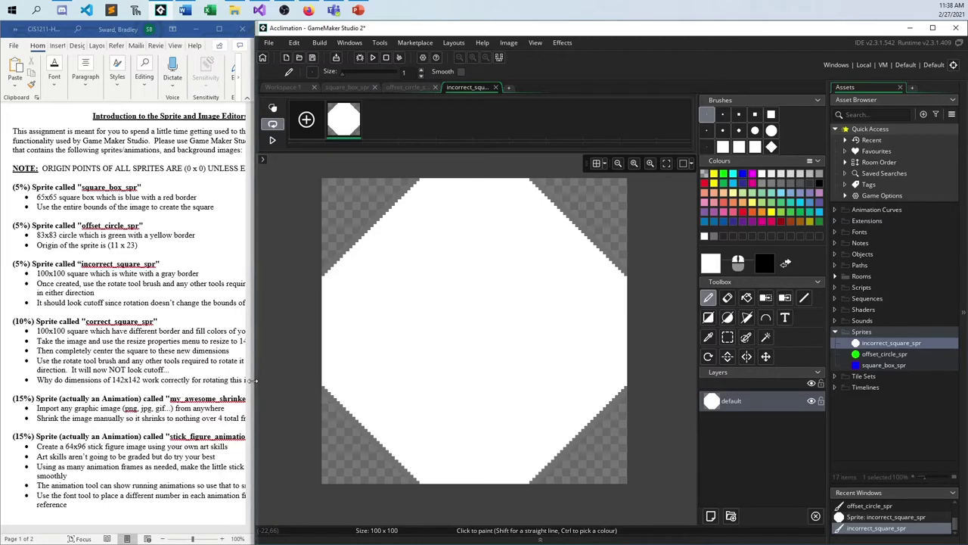
drag(255, 380, 256, 381)
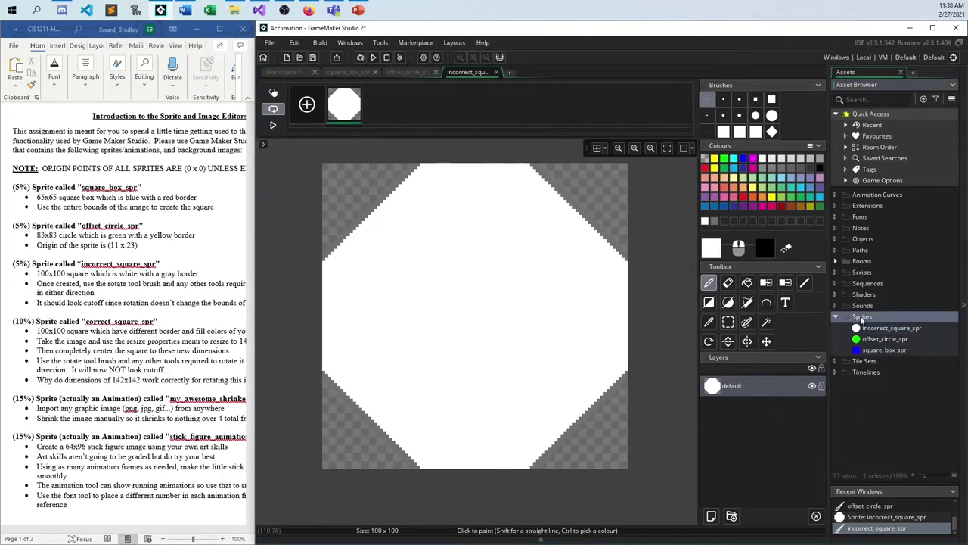
Create a fourth sprite in the Sprites group and name it correct_square_spr
right_click(861, 321)
mouse_move(855, 321)
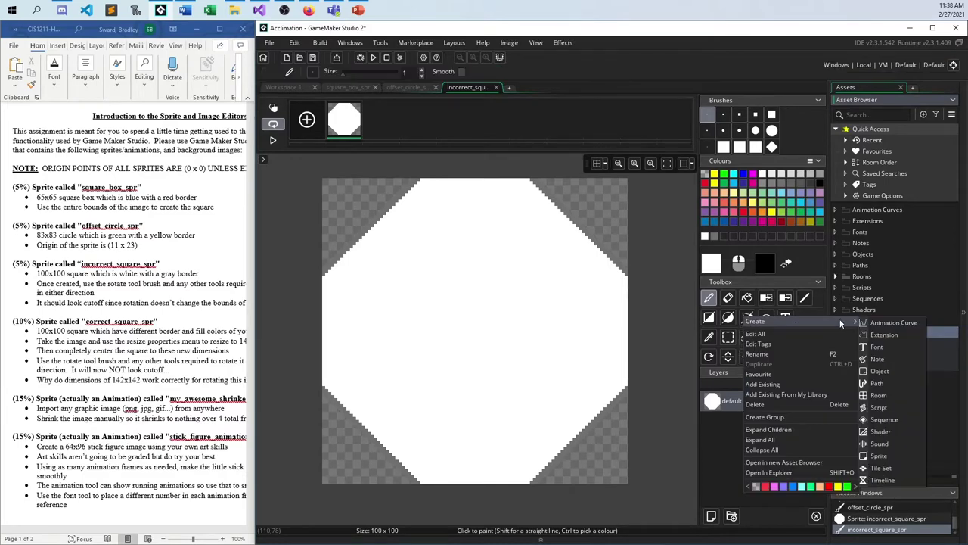
click(880, 457)
key(Return)
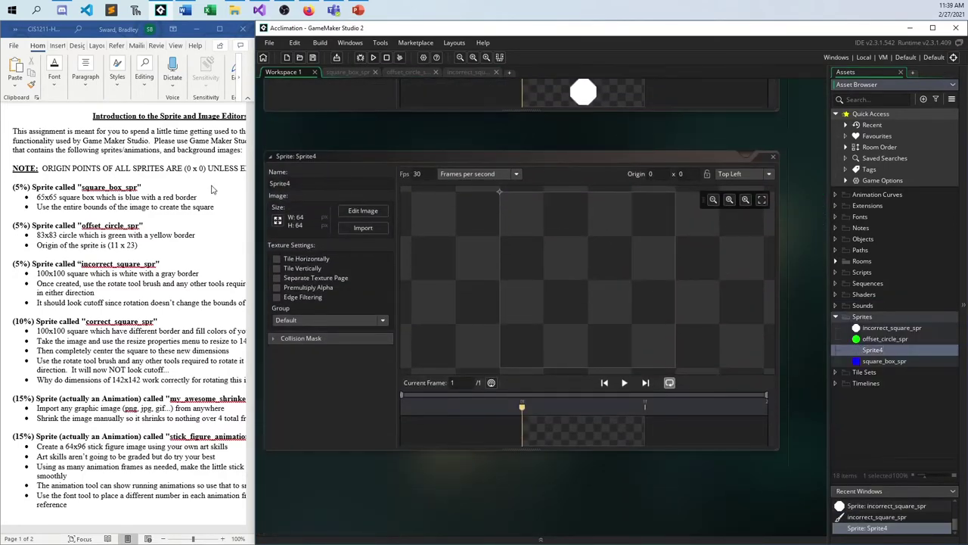
click(319, 189)
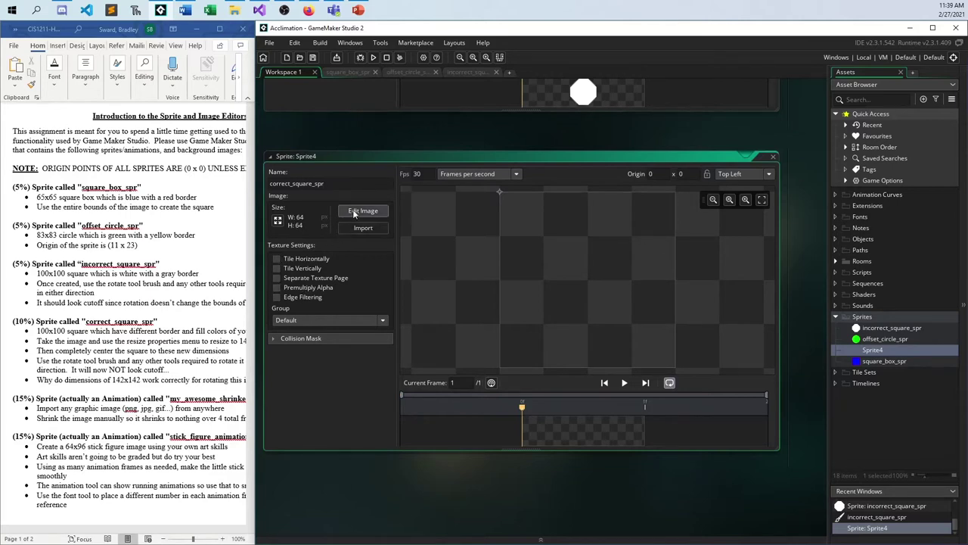
Resize the canvas of correct_square_spr to 100 by 100 pixels
click(279, 221)
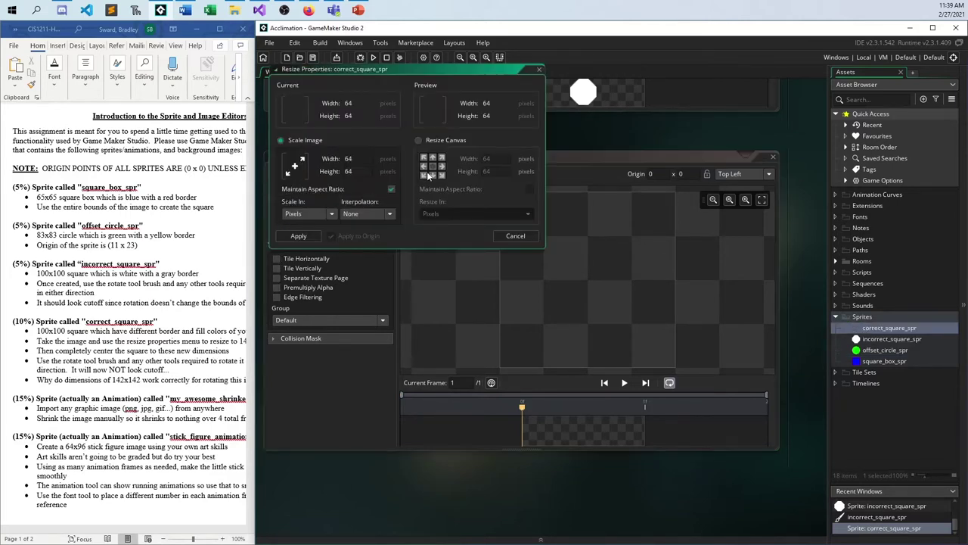
click(500, 158)
key(BackSpace)
key(BackSpace)
text(100)
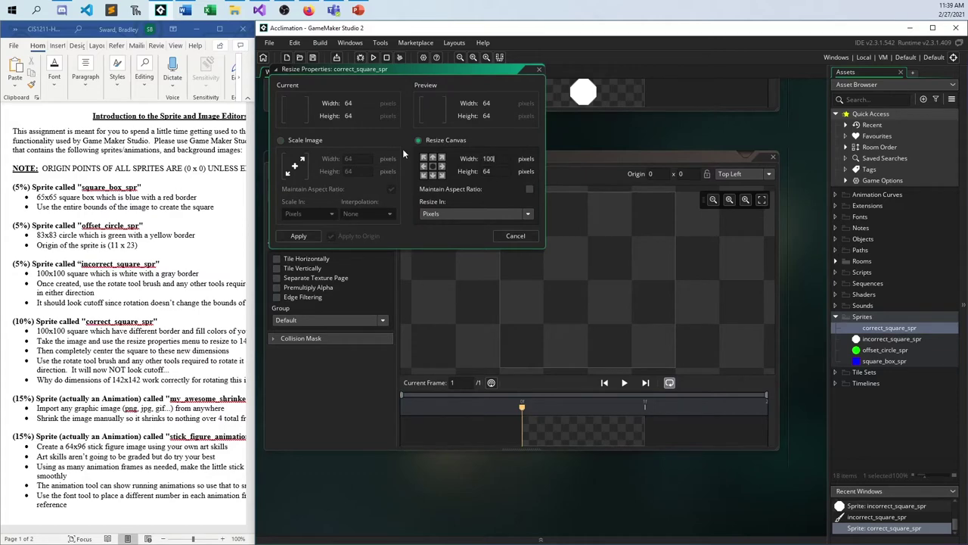
key(Tab)
text(100)
key(Return)
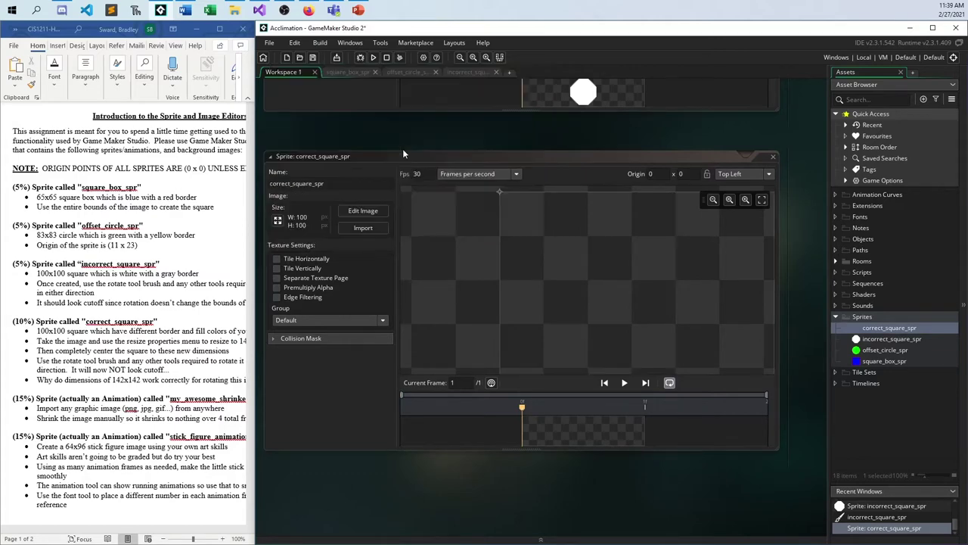
Open the correct_square_spr image for editing and fill the whole canvas with white
click(368, 210)
scroll(475, 216, down, 3)
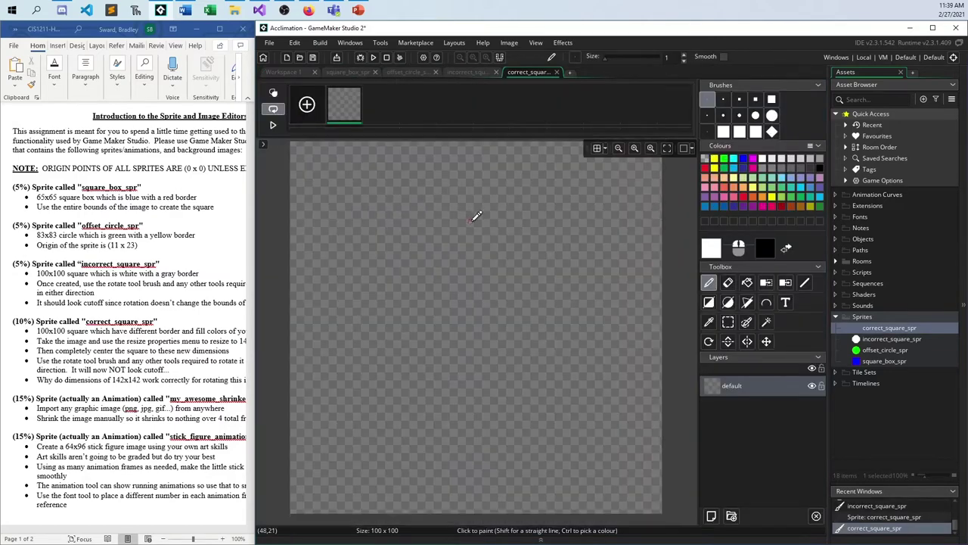
click(780, 166)
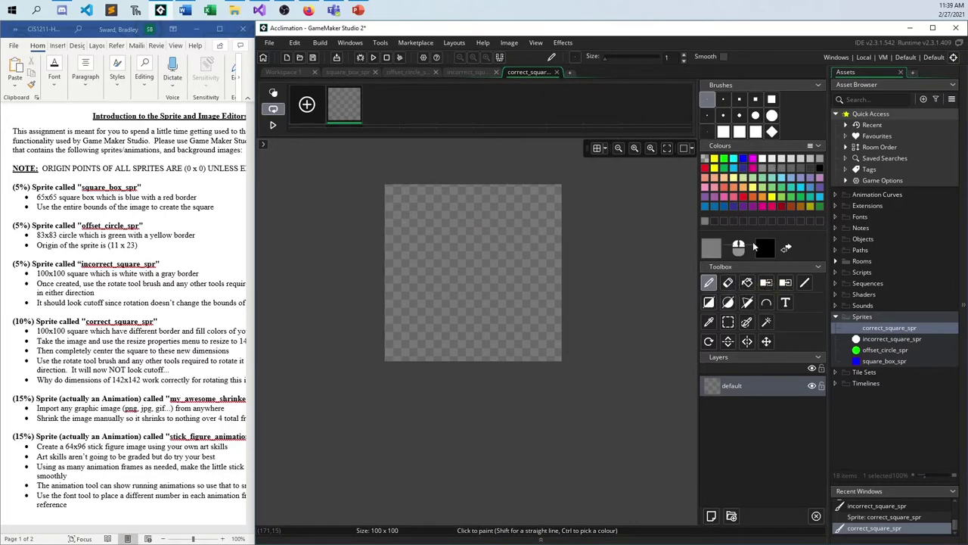
click(762, 159)
click(747, 282)
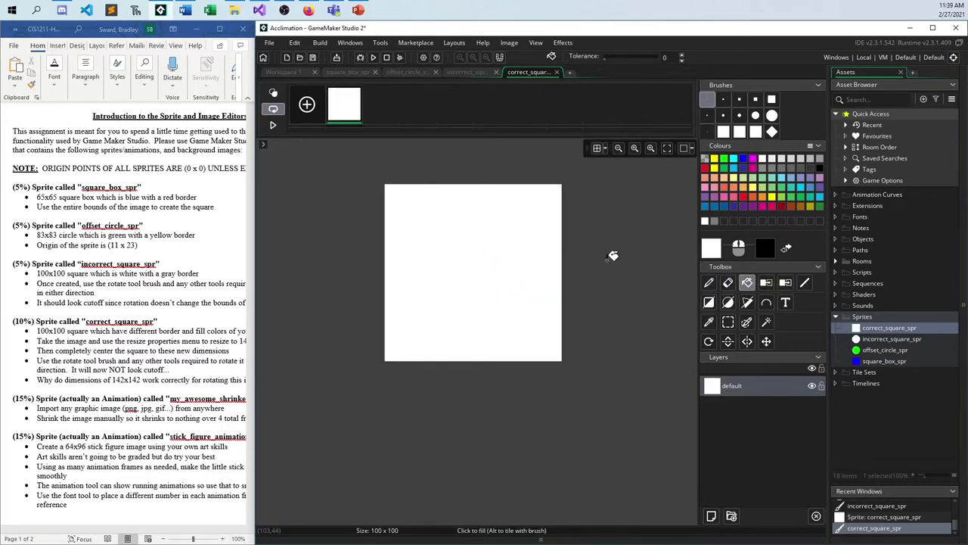
click(493, 252)
Draw a gray border around the edge of the white square using nested 1-pixel rectangle outlines
click(762, 171)
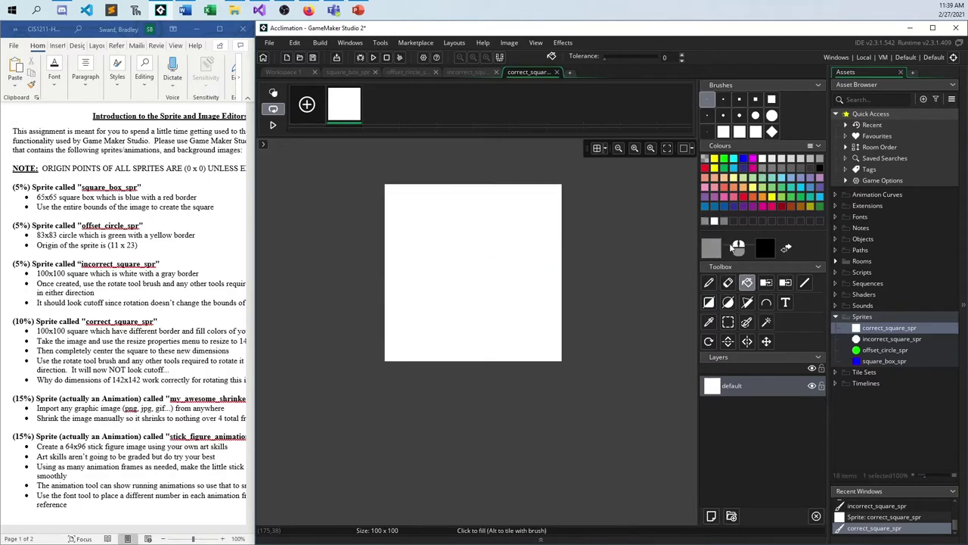
click(709, 302)
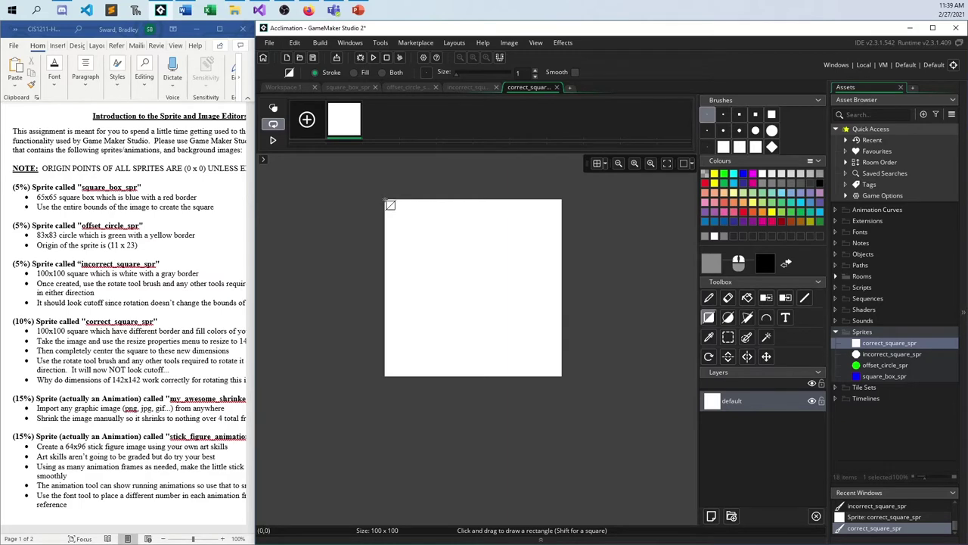
drag(390, 204, 567, 382)
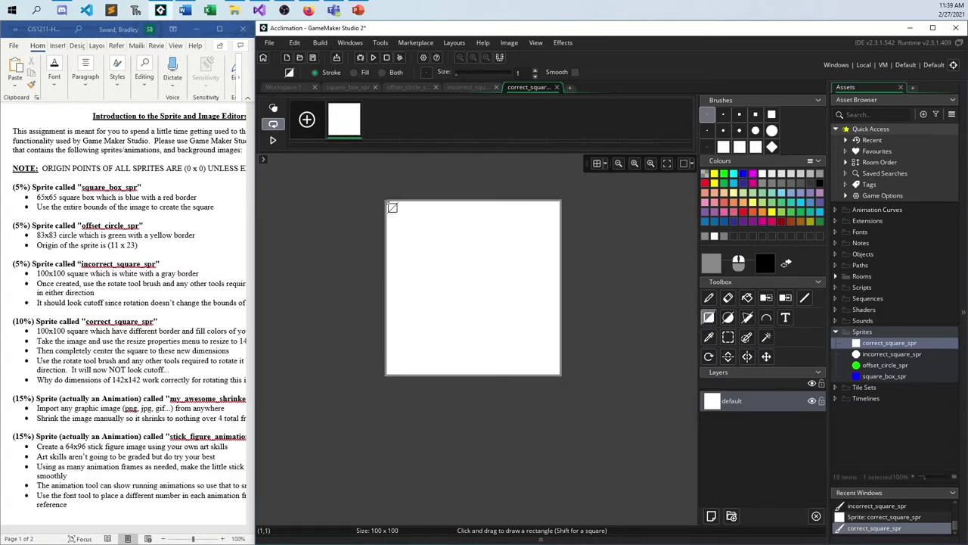
mouse_move(388, 203)
mouse_down()
mouse_move(549, 333)
mouse_move(565, 376)
mouse_up()
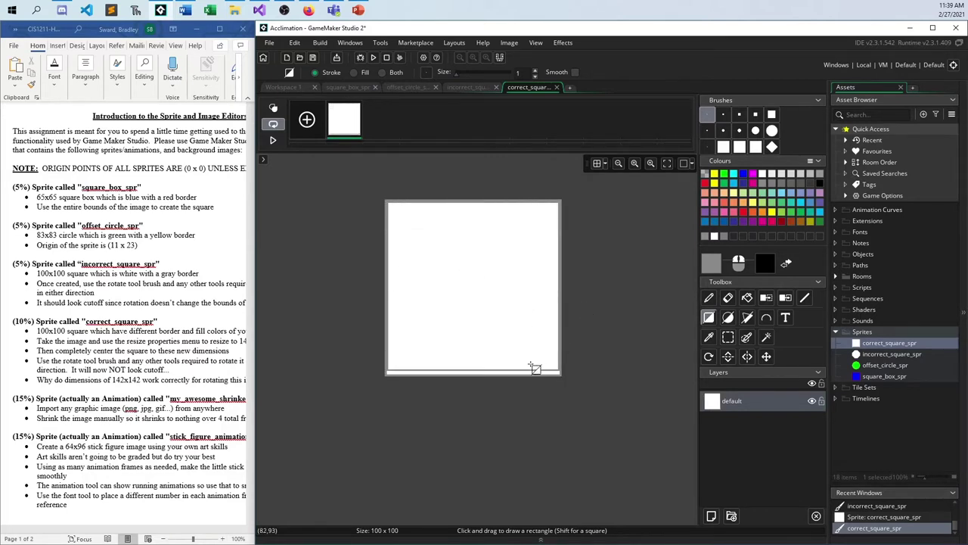
key(ctrl+z)
drag(392, 207, 563, 379)
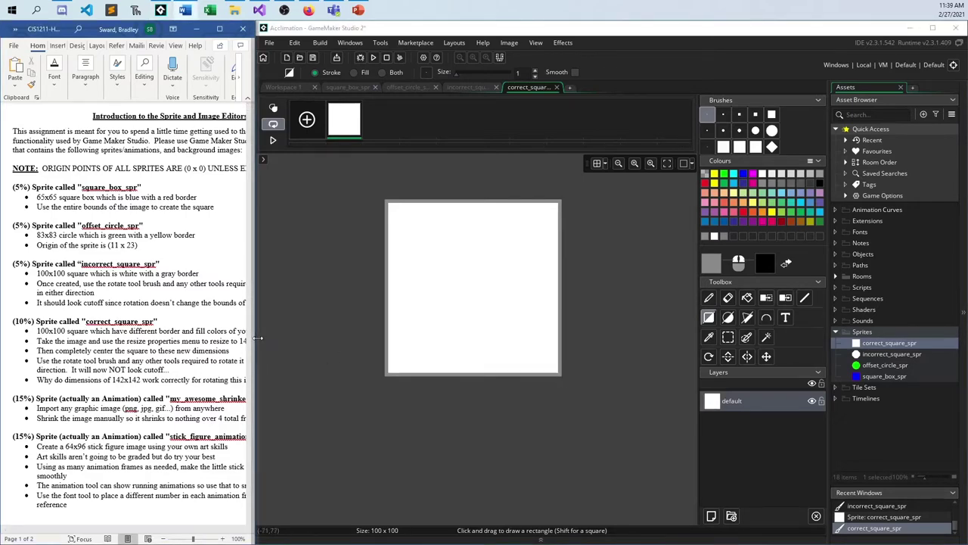
Resize the canvas of correct_square_spr to 142 by 142 pixels, keeping the bordered square centred
drag(257, 339, 285, 338)
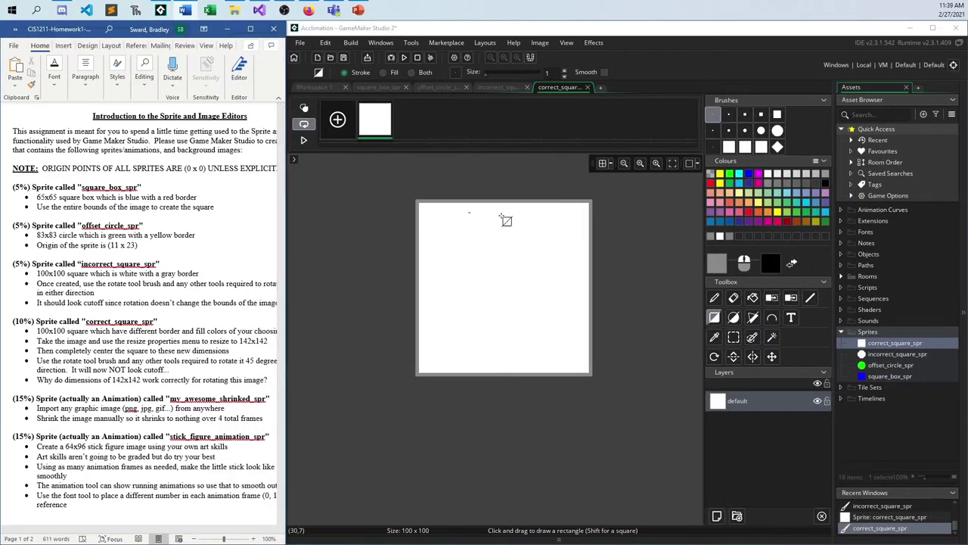
double_click(872, 344)
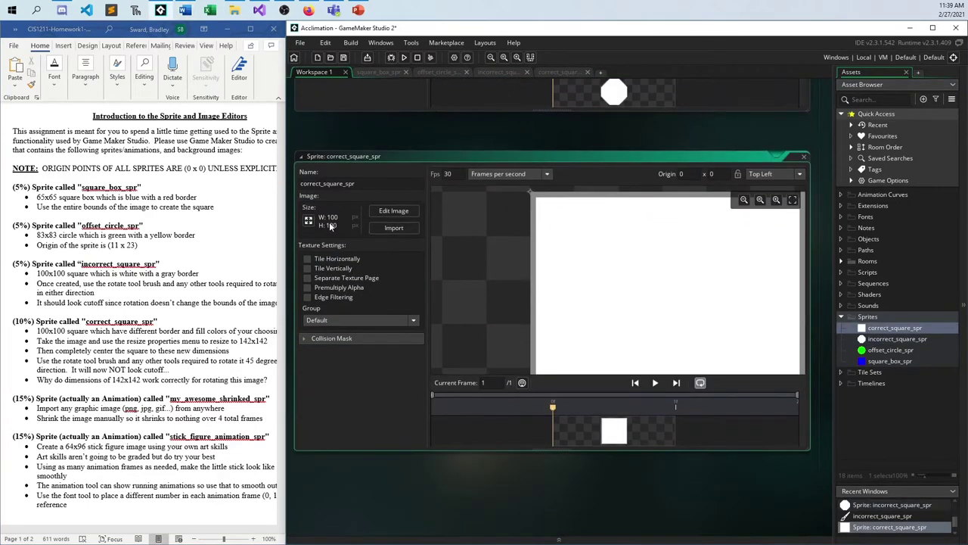
click(309, 221)
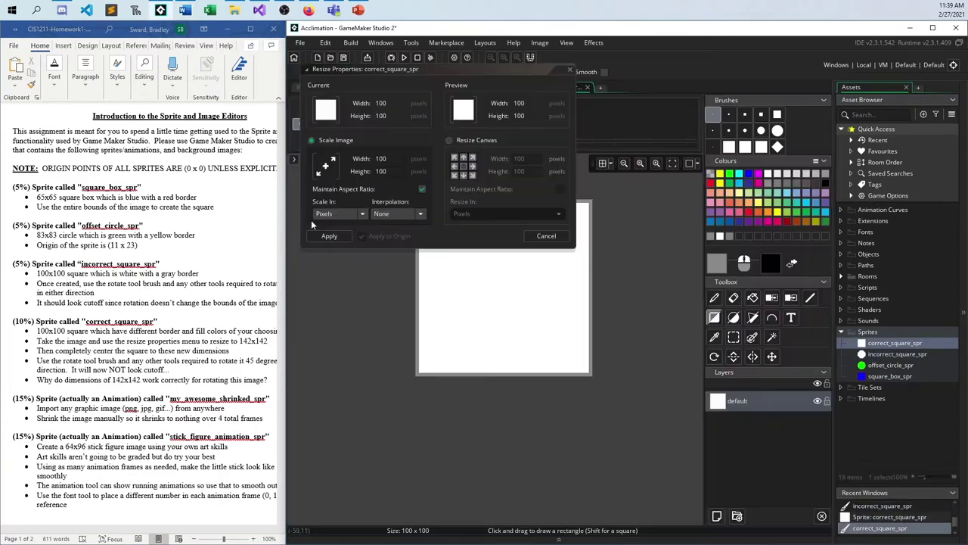
click(464, 167)
text(142)
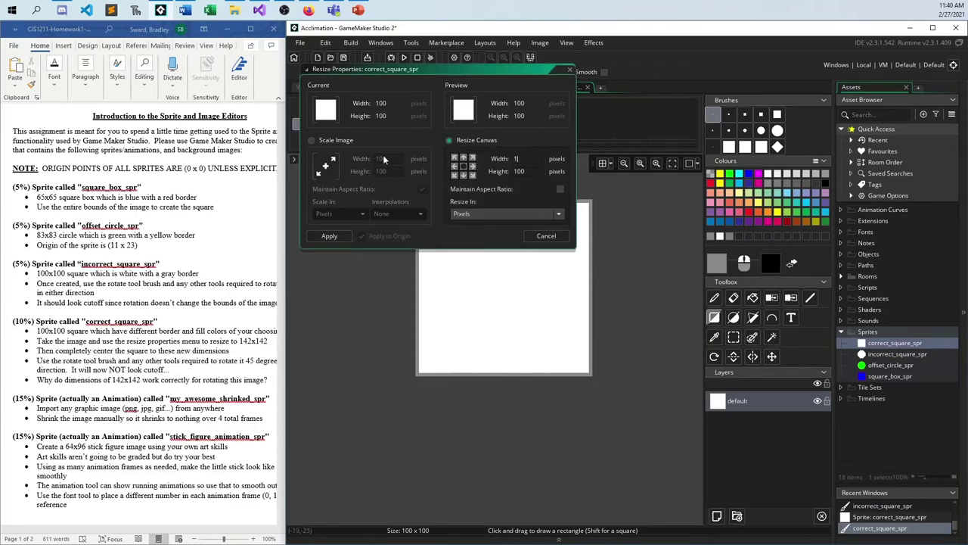
key(Tab)
text(1423)
key(BackSpace)
key(Return)
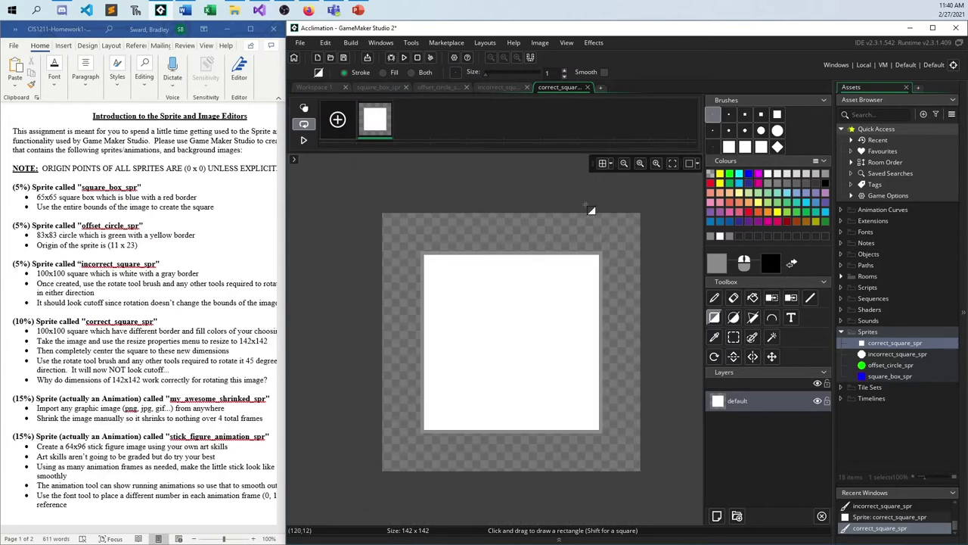
Reopen the correct_square_spr image, capture the whole canvas as a brush and rotate that brush by 45 degrees
double_click(895, 353)
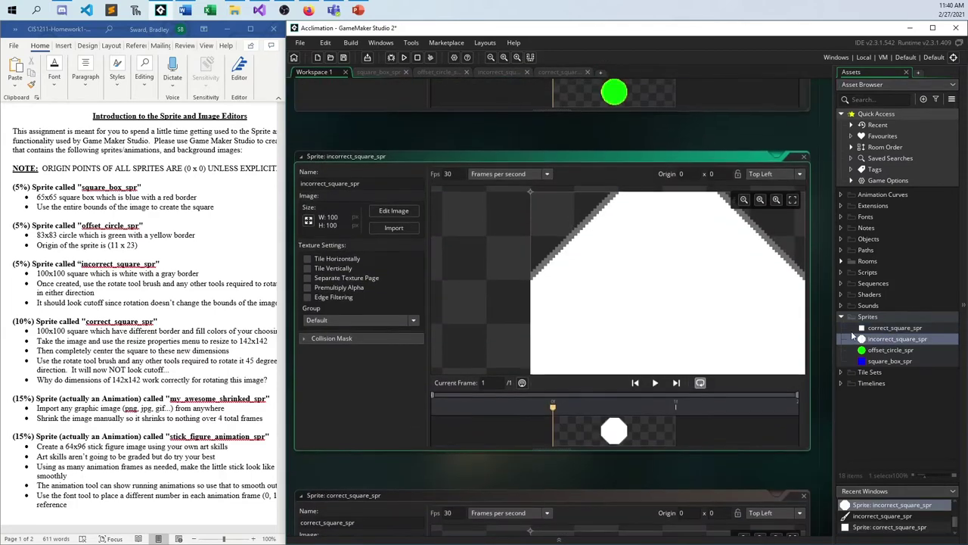
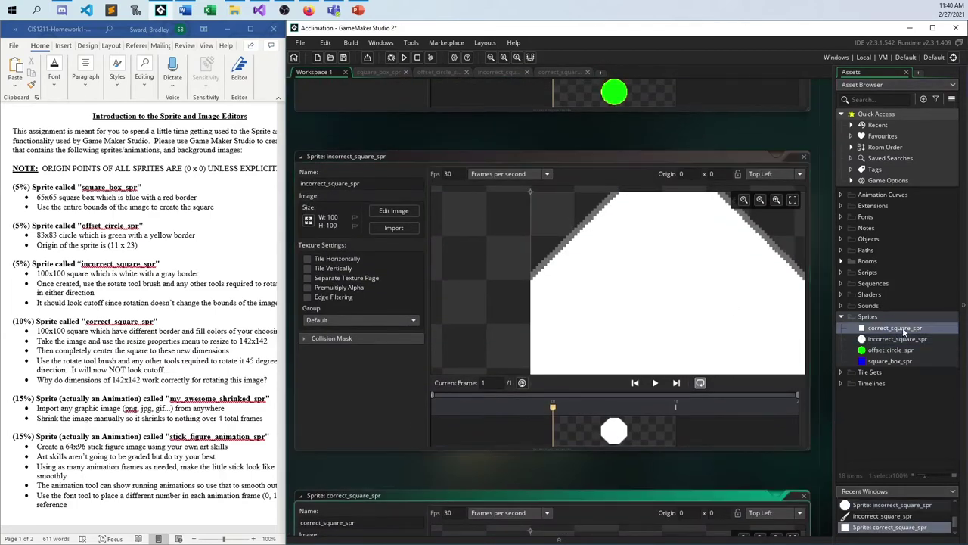
click(398, 216)
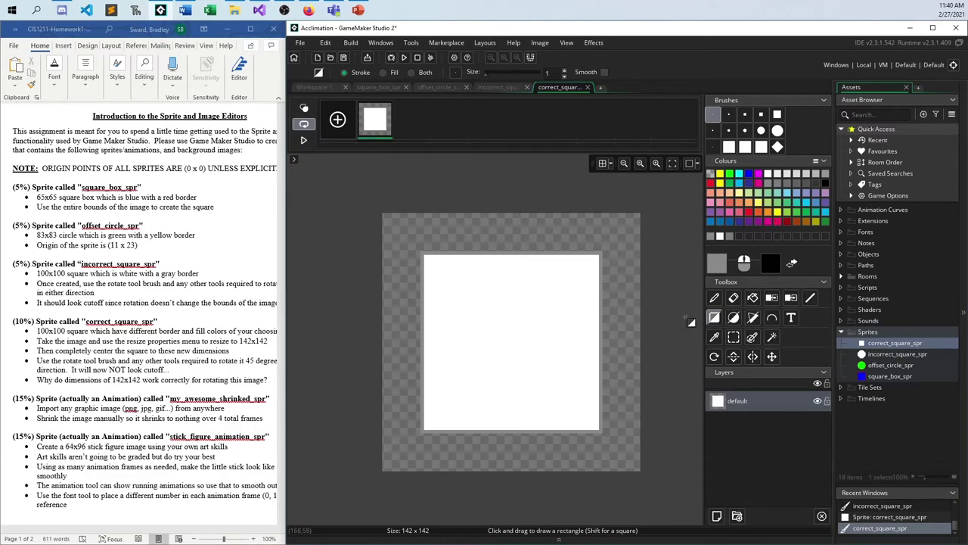
key(ctrl+a)
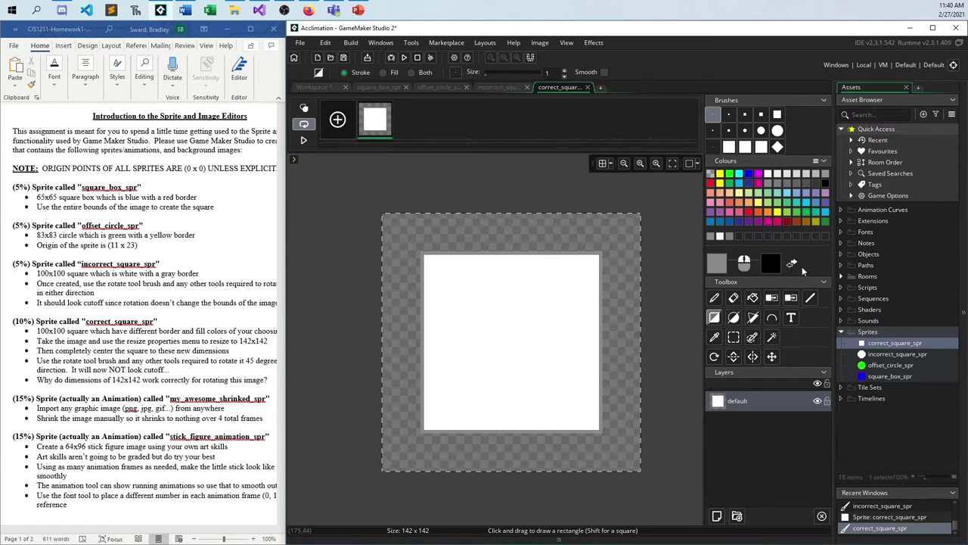
click(717, 357)
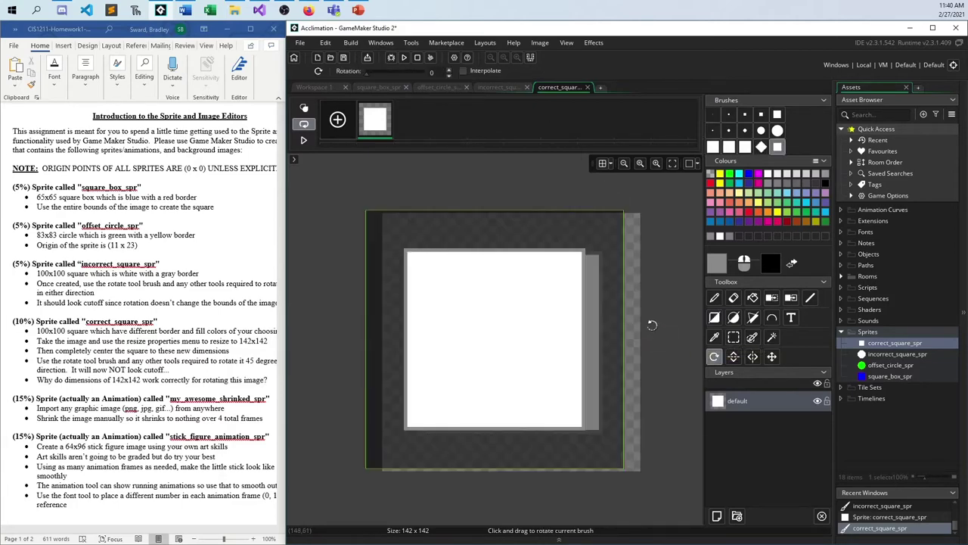
text(45)
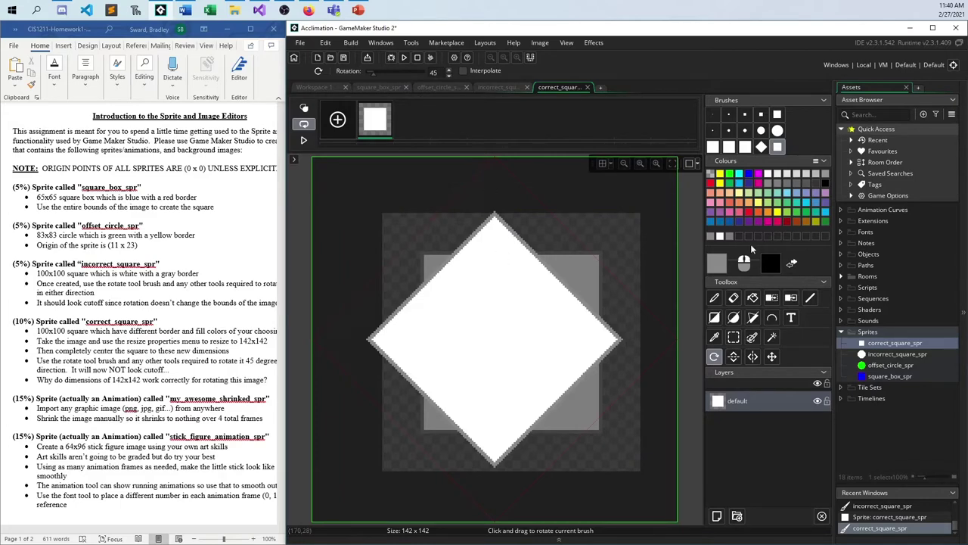
key(Return)
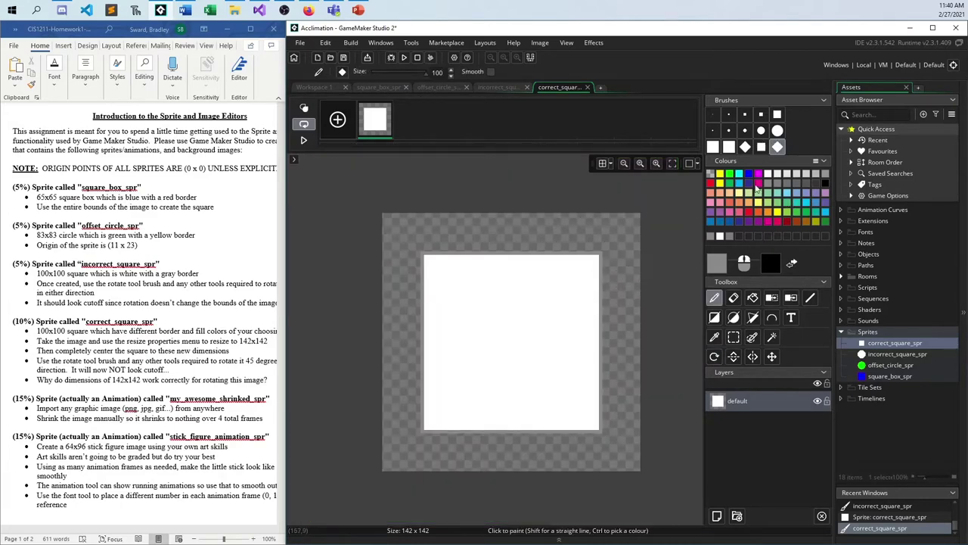
Select the entire correct_square_spr canvas with the rectangular selection tool and delete the unrotated square
click(772, 339)
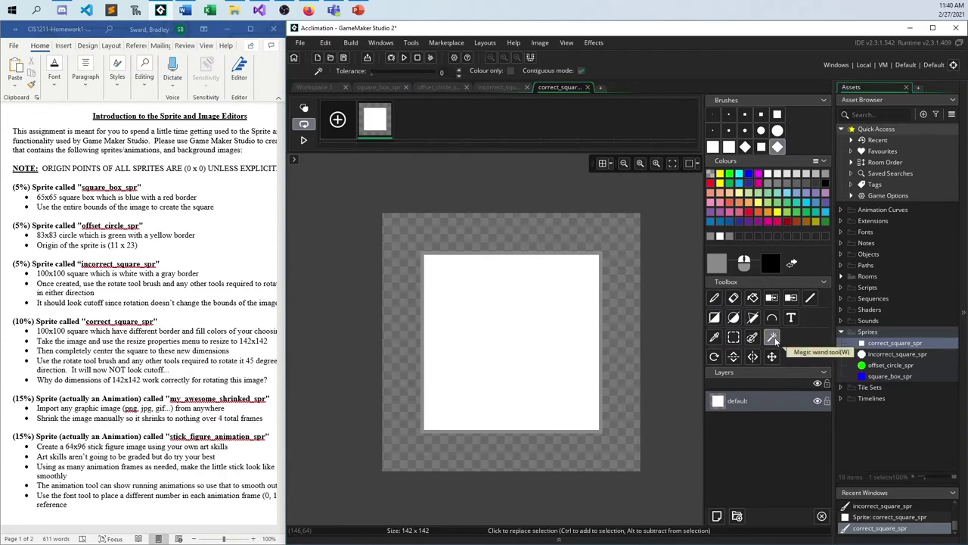
click(731, 338)
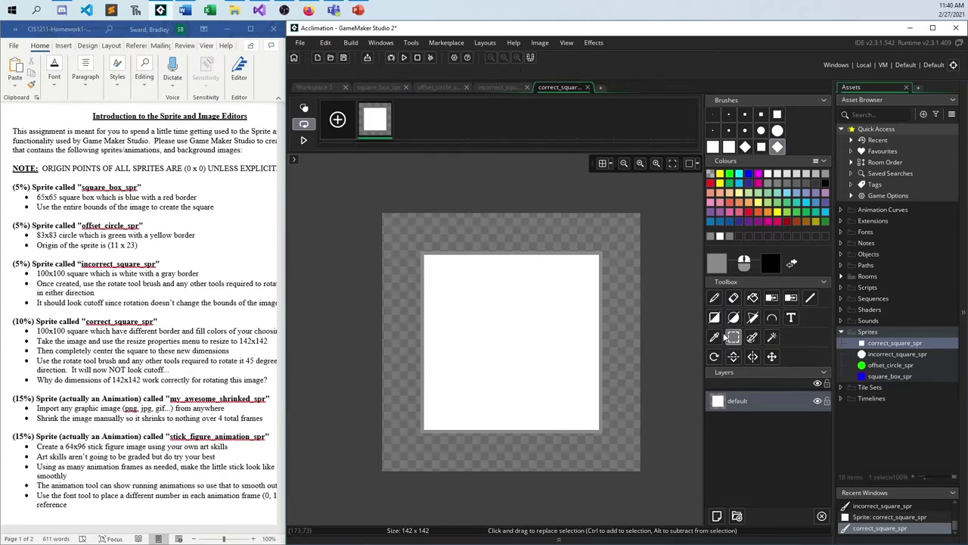
drag(333, 189, 702, 495)
key(Delete)
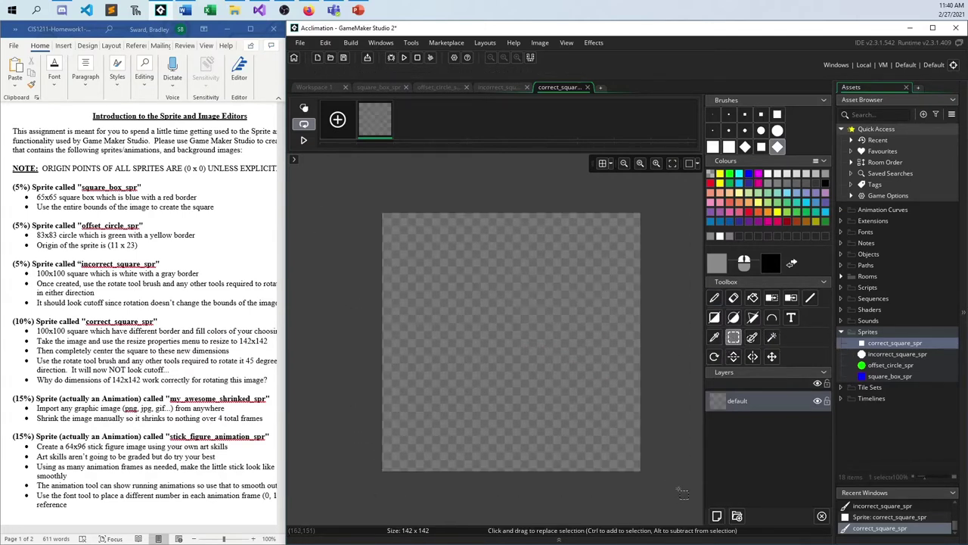
Set the drawing colour to white and stamp the rotated square brush once at the centre of the empty canvas
key(d)
key(ctrl+z)
drag(528, 333, 730, 161)
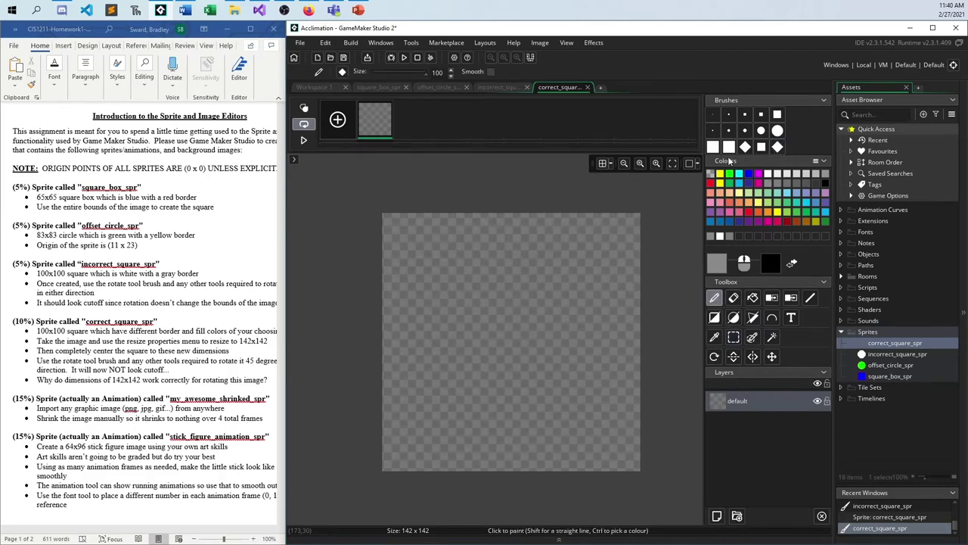
click(769, 174)
key(ctrl+z)
drag(490, 317, 516, 338)
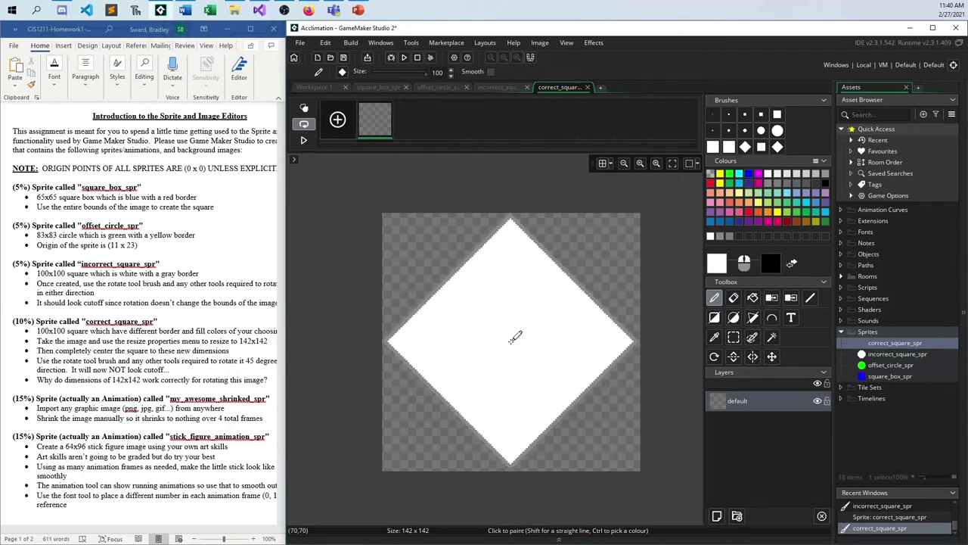
drag(514, 337, 513, 337)
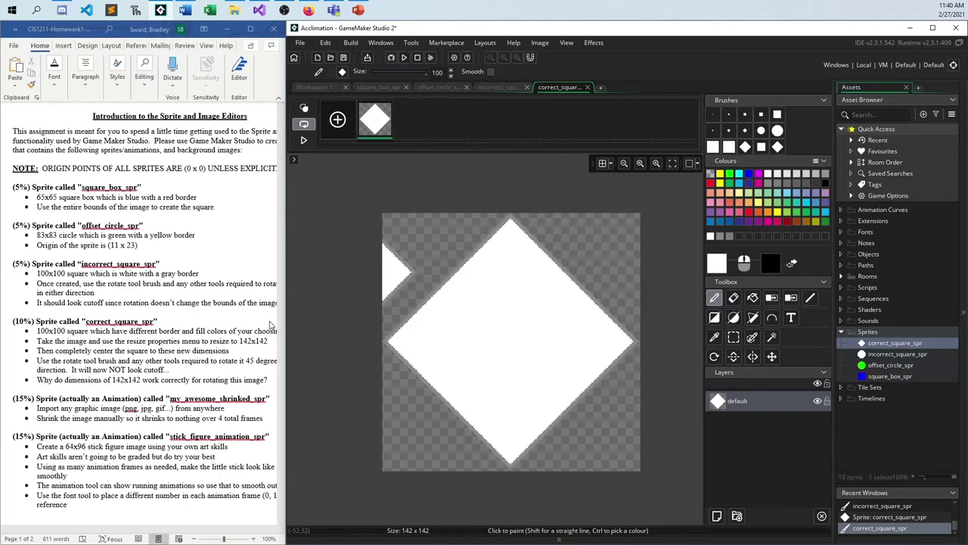
mouse_move(281, 326)
mouse_down()
mouse_move(317, 318)
mouse_move(274, 309)
mouse_up()
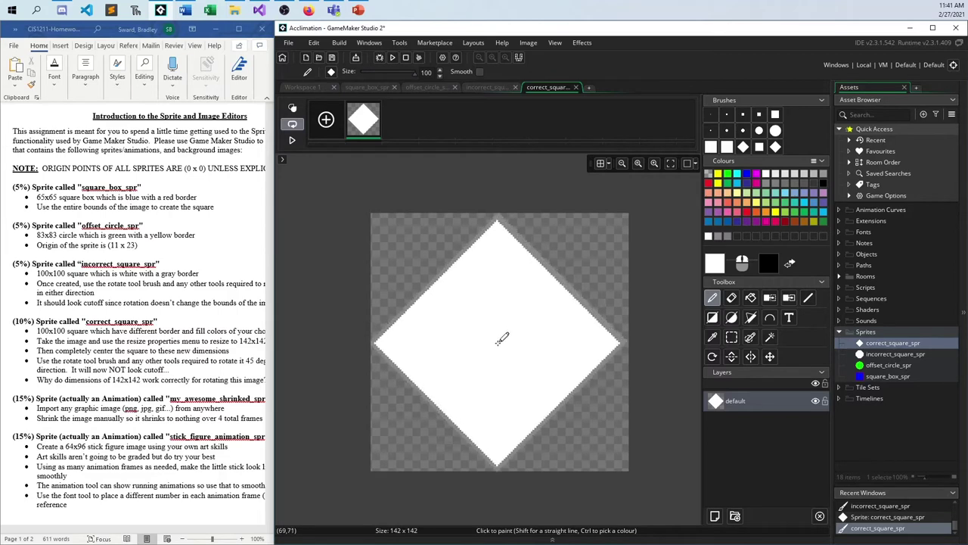
click(504, 336)
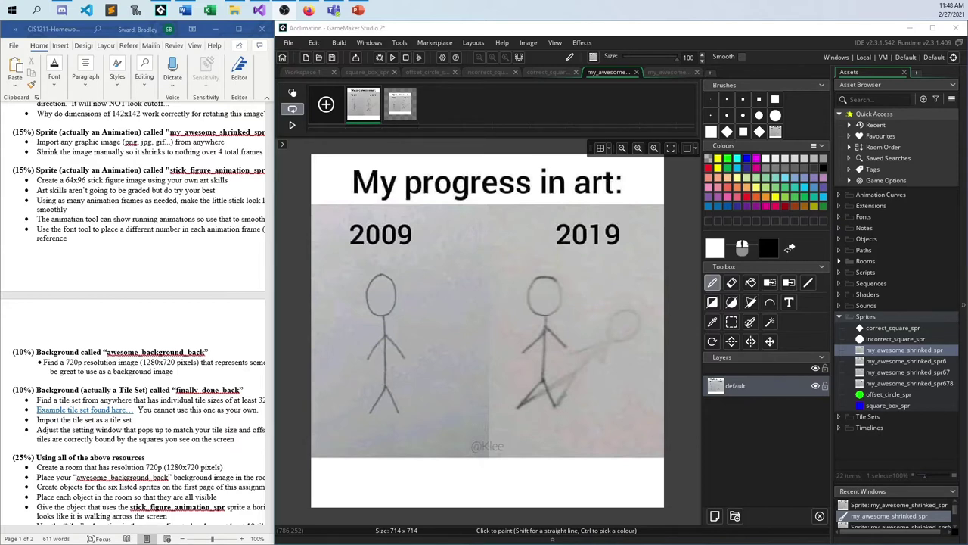
Examine the image sizes of my_awesome_shrinked_spr and its three smaller copies
double_click(894, 352)
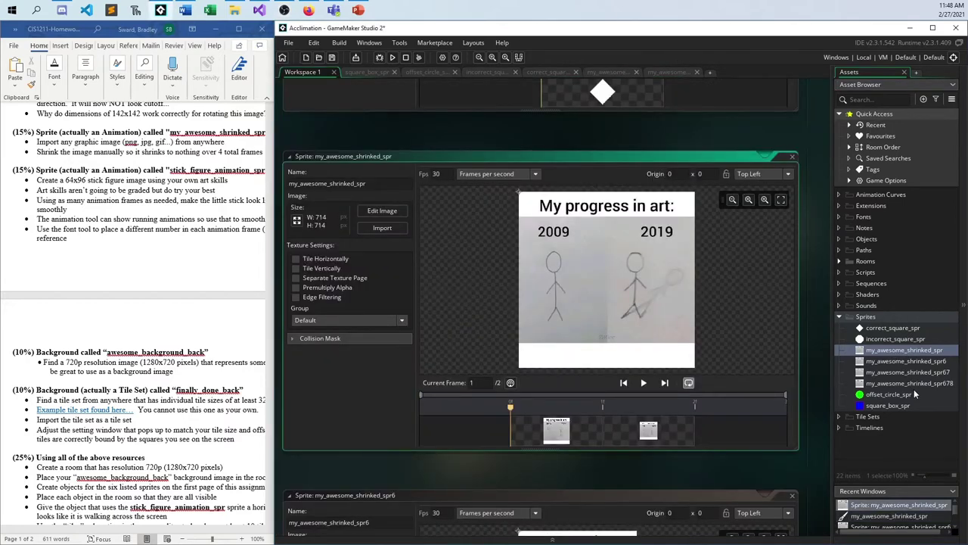
double_click(900, 361)
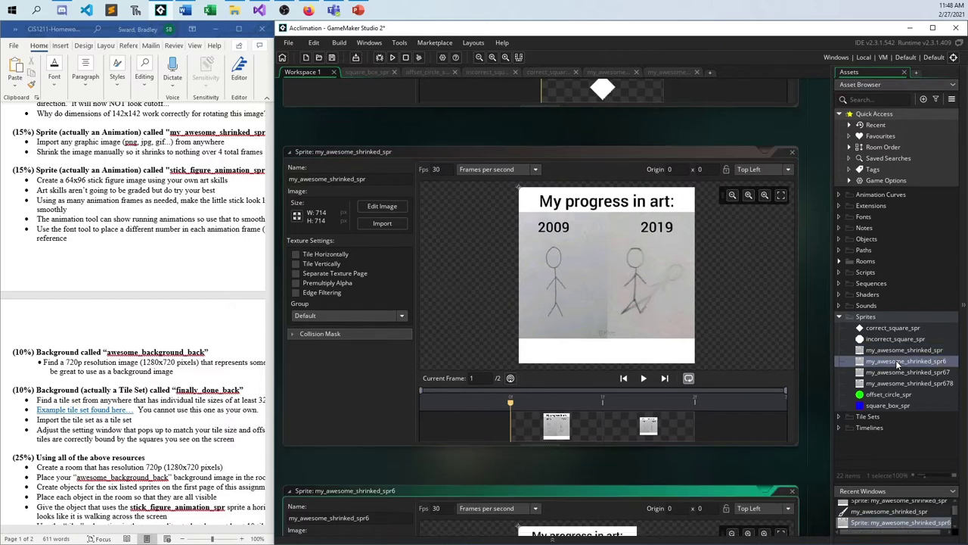
click(302, 221)
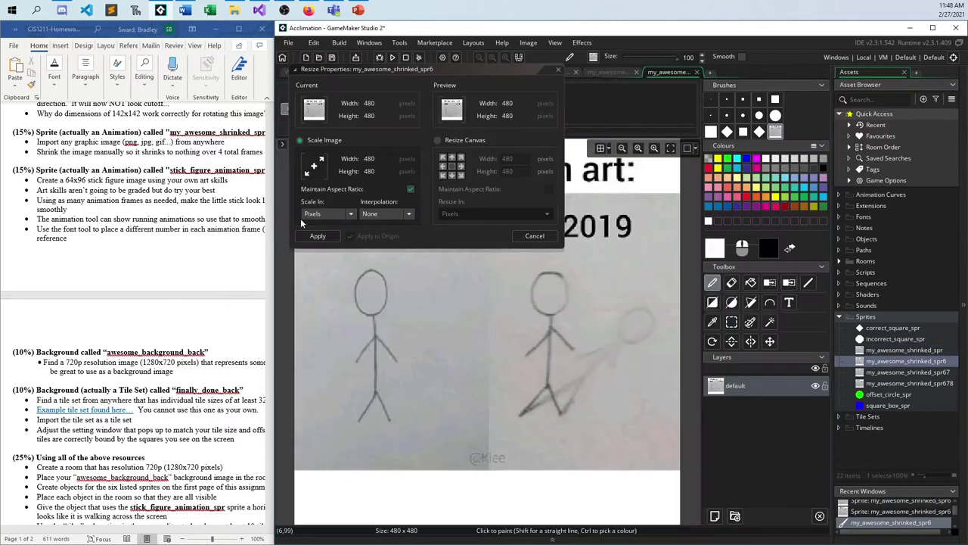
click(535, 235)
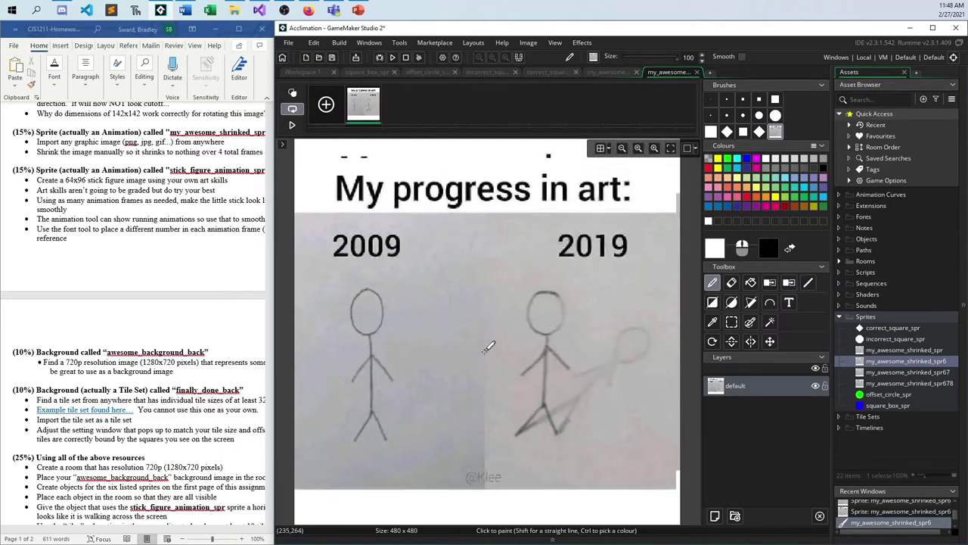
double_click(906, 372)
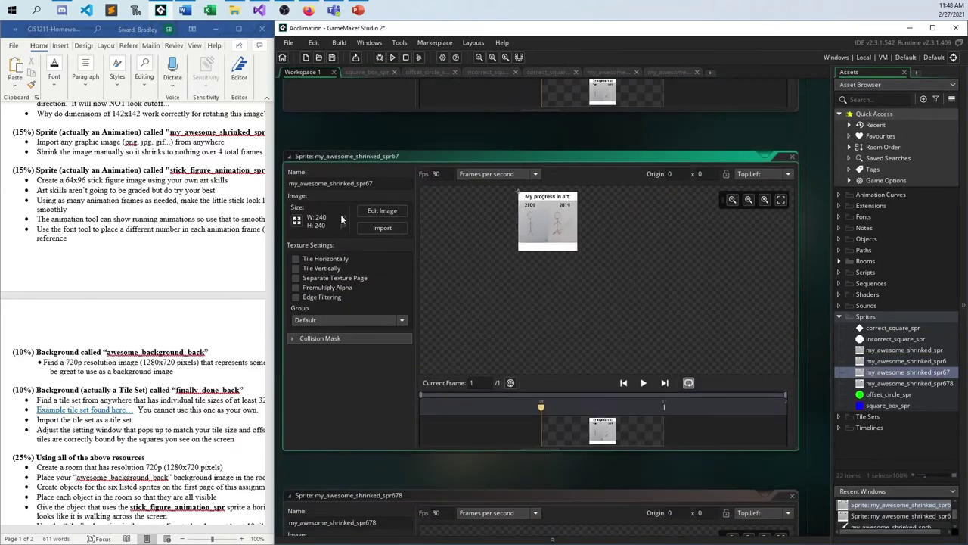
double_click(901, 385)
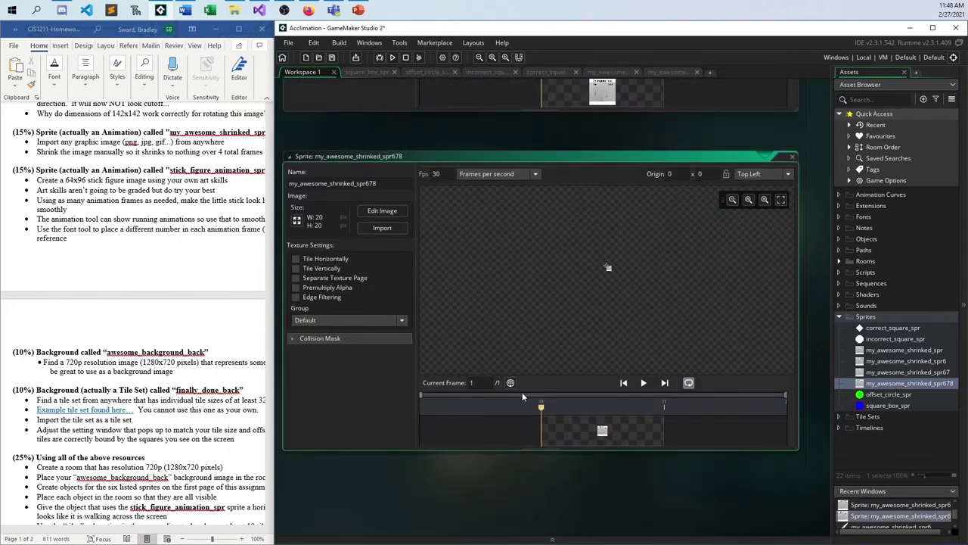
Open the my_awesome_shrinked_spr6 image for editing and copy the whole picture as a brush
double_click(904, 361)
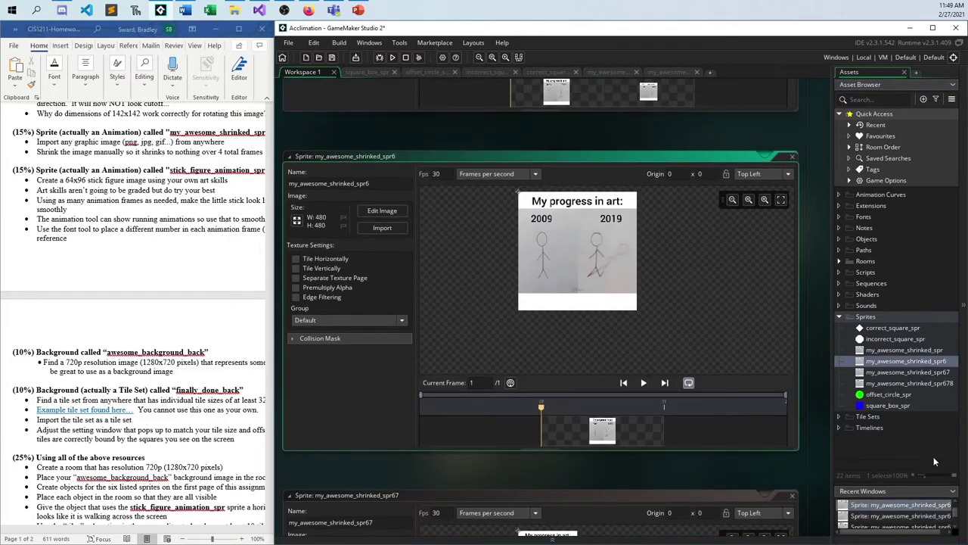
click(382, 212)
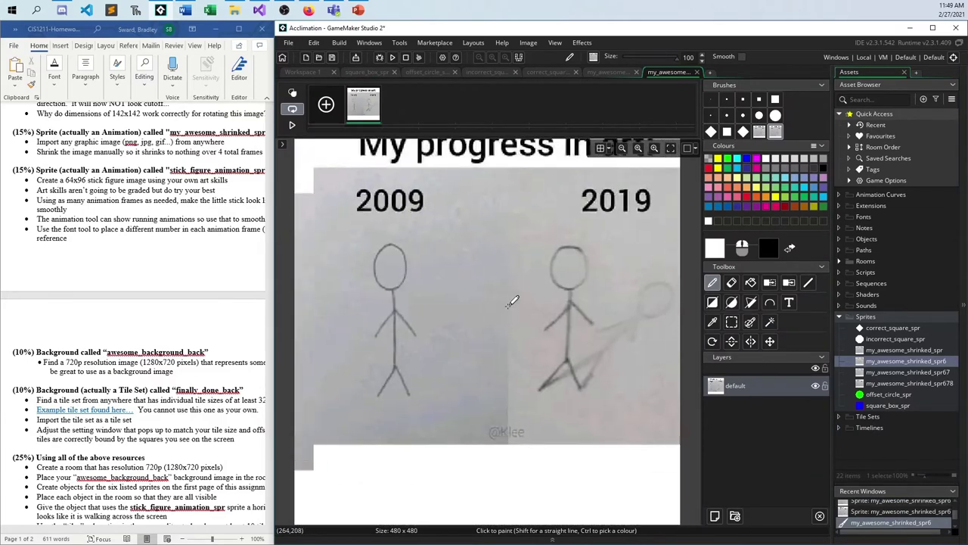
Open the my_awesome_shrinked_spr image for editing and delete its second frame
double_click(904, 350)
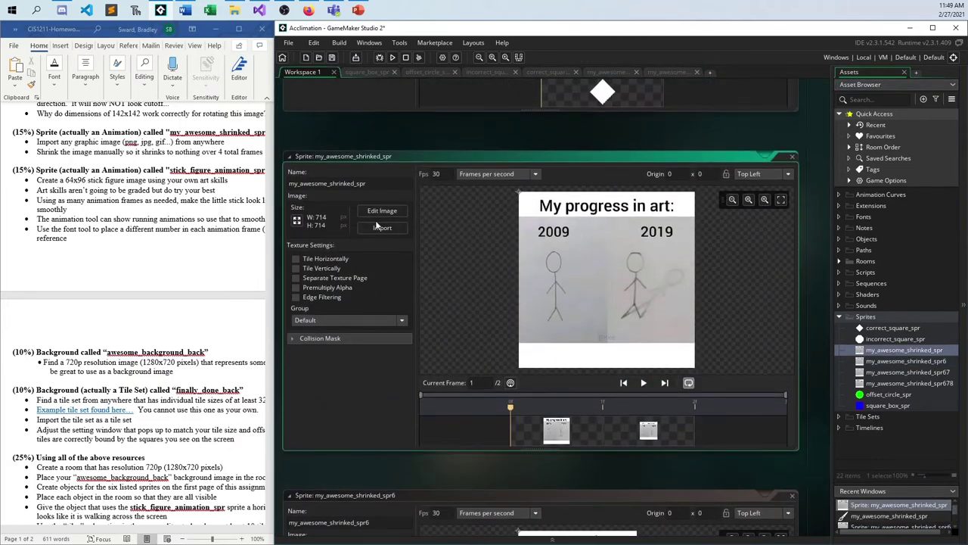
click(382, 210)
click(411, 110)
key(Delete)
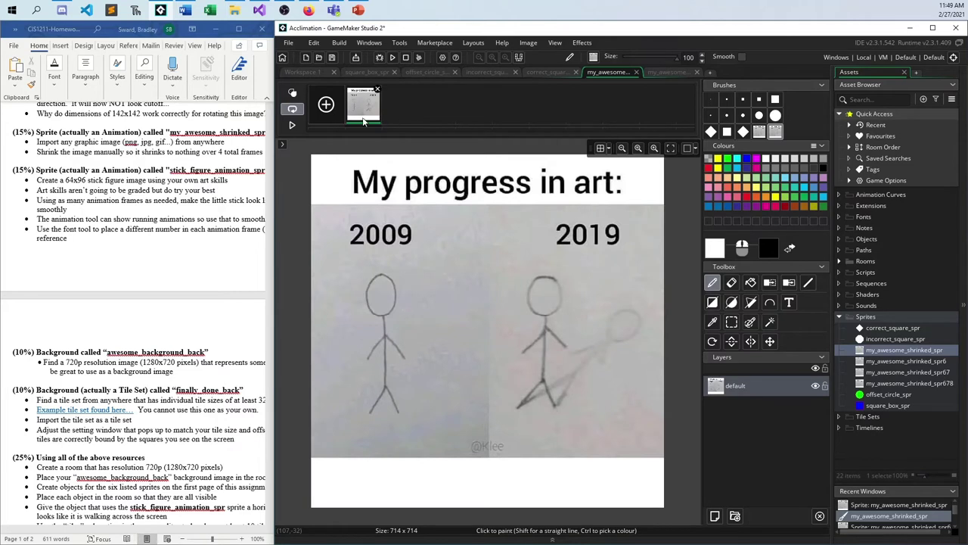
Duplicate the only frame of my_awesome_shrinked_spr and erase the whole picture on the new second frame
key(ctrl+d)
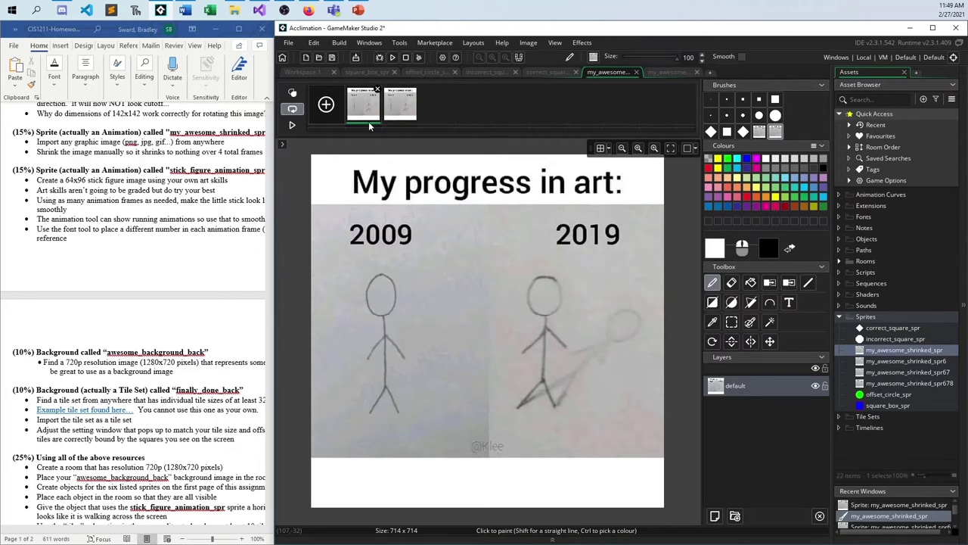
click(405, 115)
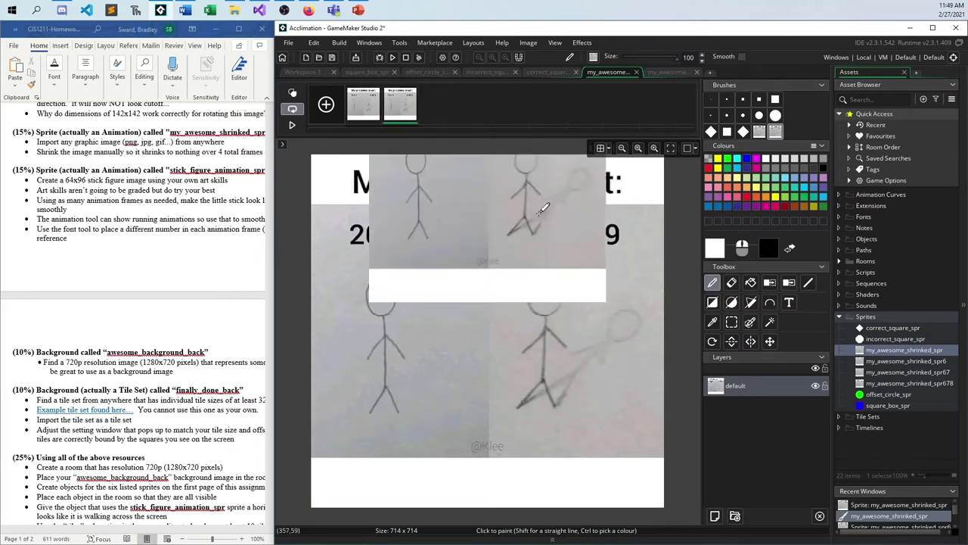
click(732, 323)
key(ctrl+a)
key(Delete)
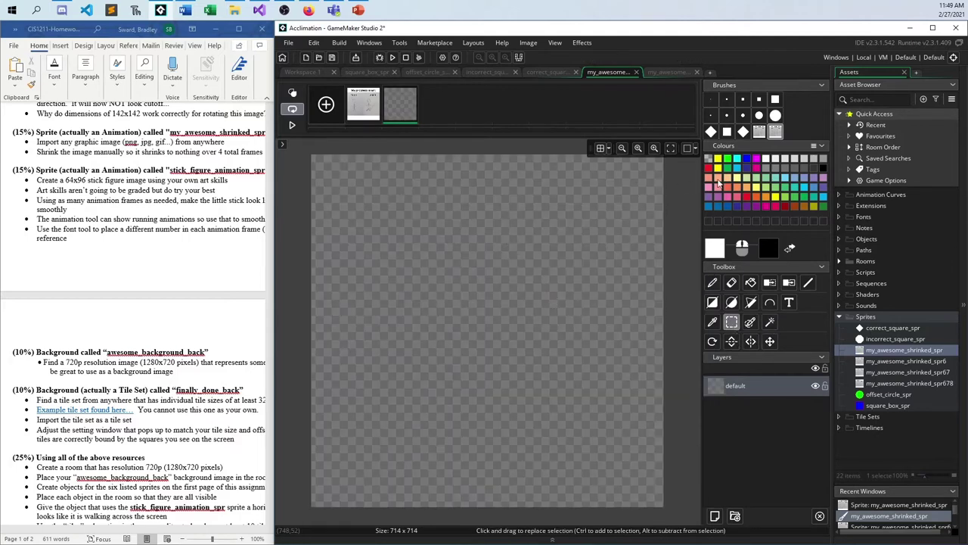
Stamp the copied my_awesome_shrinked_spr6 picture at the centre of the empty second frame and play the animation
key(d)
key(ctrl+v)
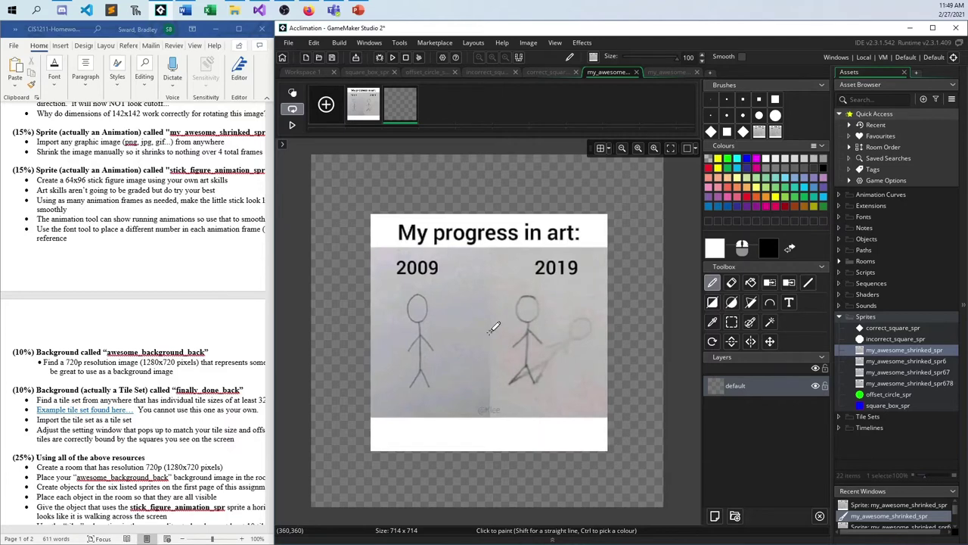
key(ctrl+v)
drag(621, 384, 291, 126)
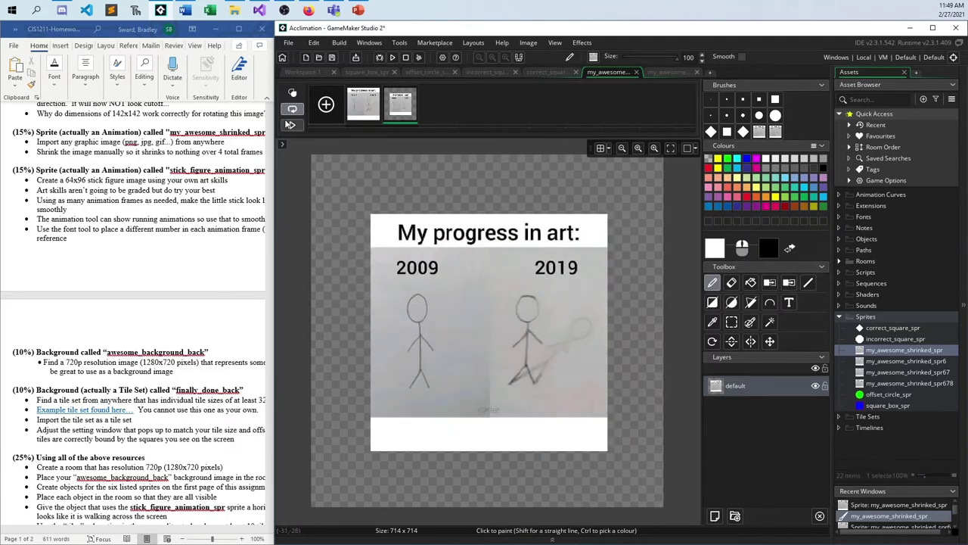
click(291, 126)
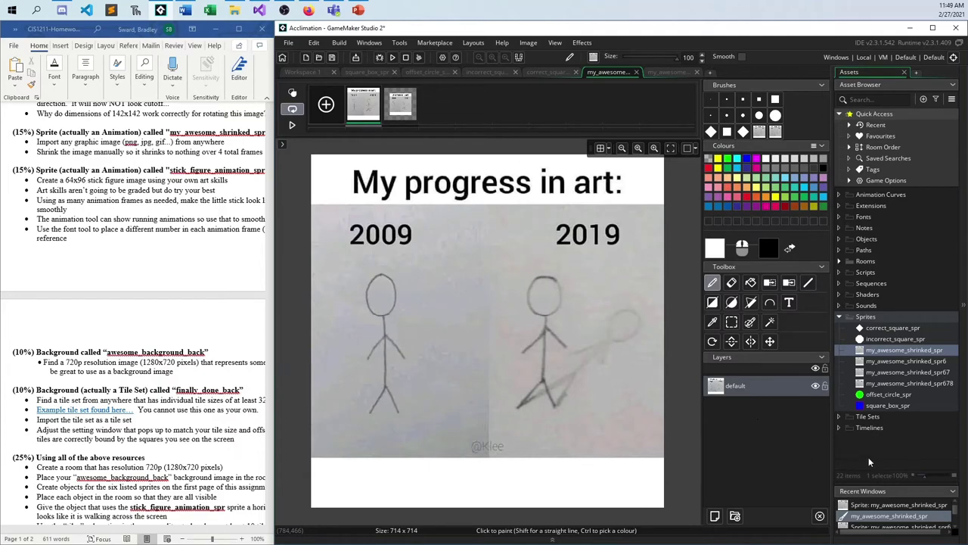
Copy the whole my_awesome_shrinked_spr67 picture as a brush and reopen the my_awesome_shrinked_spr image for editing
double_click(908, 371)
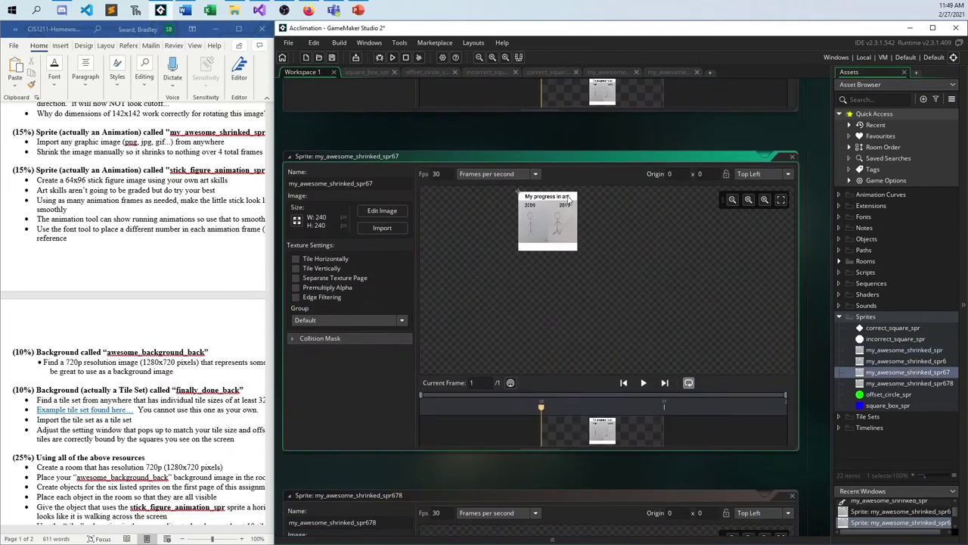
click(382, 210)
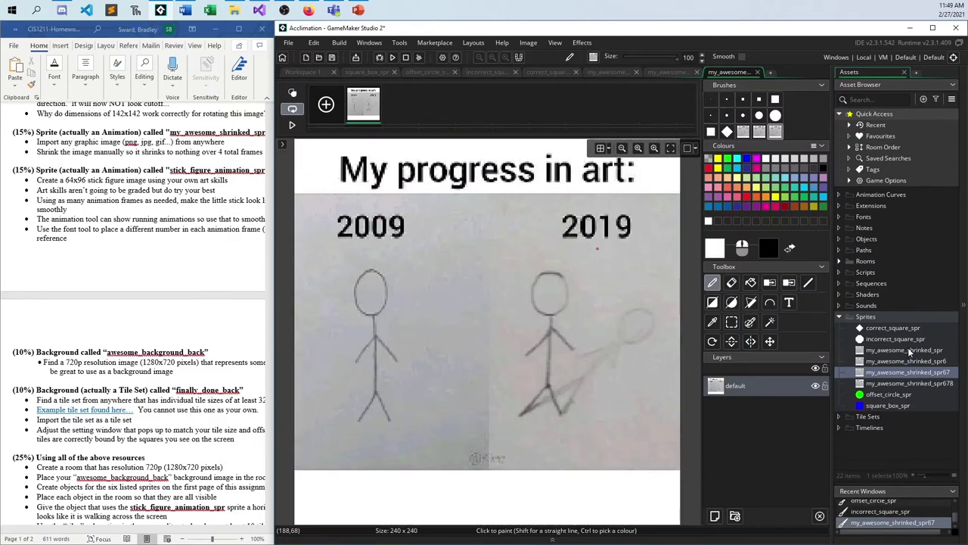
double_click(911, 351)
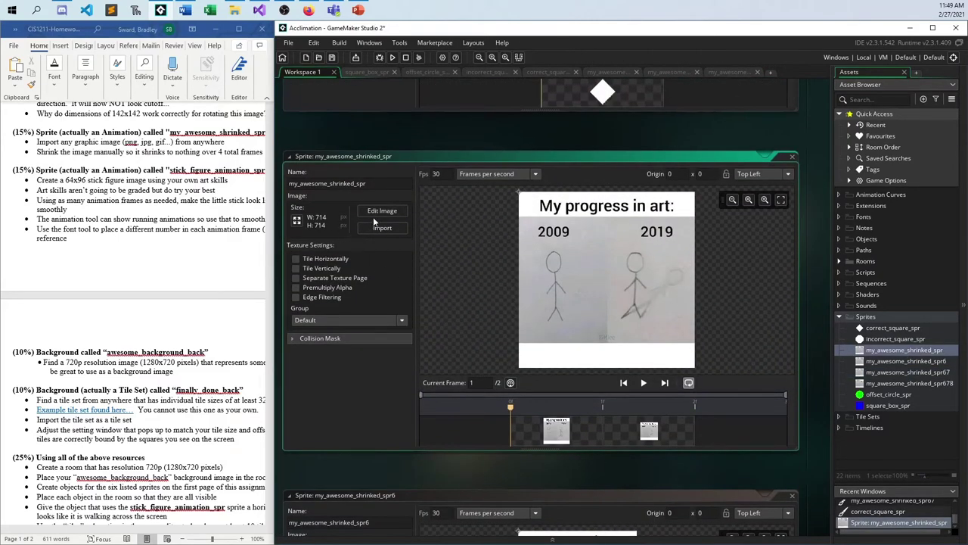
click(373, 215)
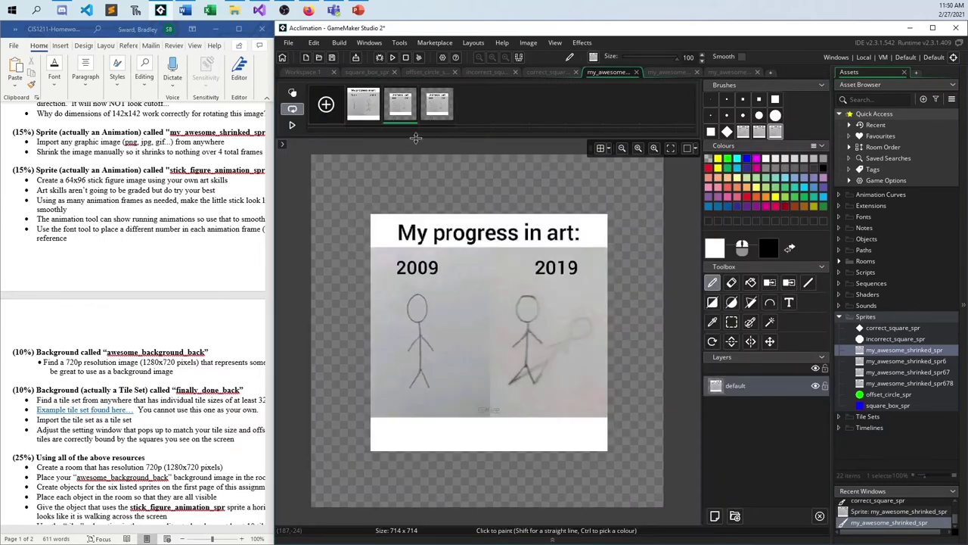
Add a third frame by duplicating the second, and replace its picture with the my_awesome_shrinked_spr67 brush stamped once at the centre
click(437, 106)
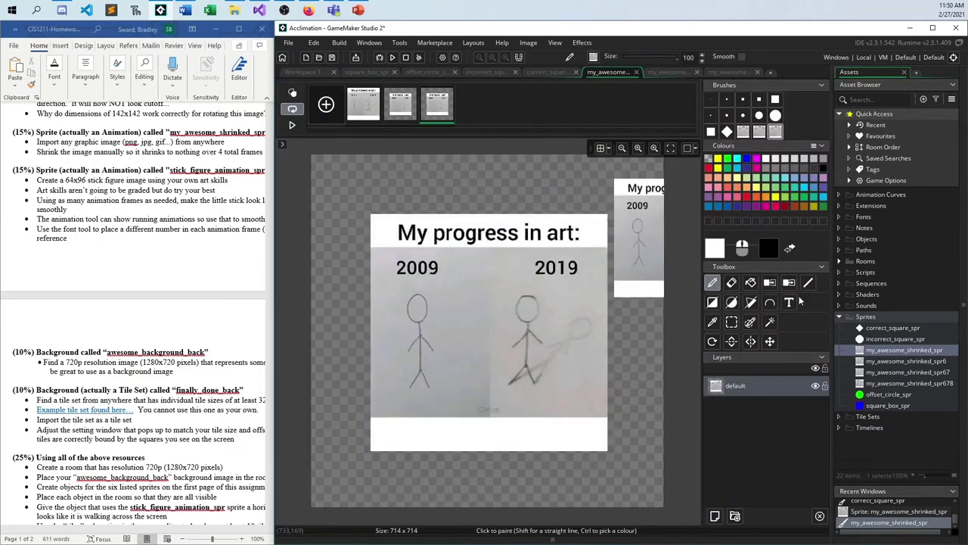
click(622, 326)
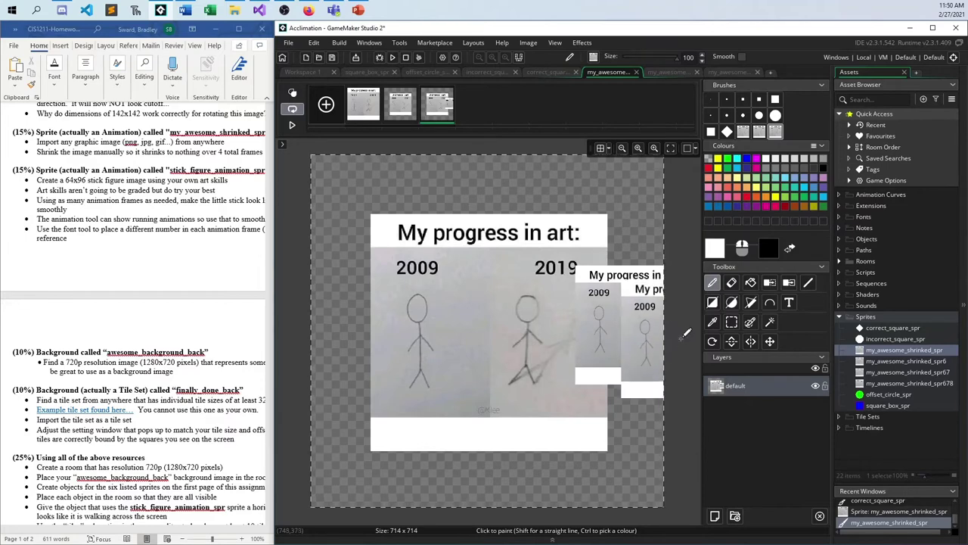
key(Delete)
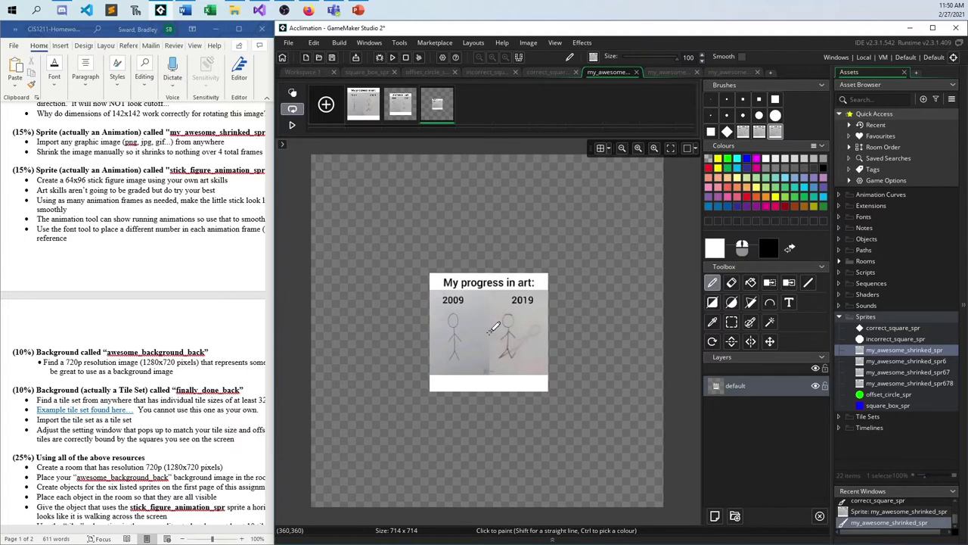
Copy the whole 20 x 20 my_awesome_shrinked_spr678 picture as a brush and reopen the my_awesome_shrinked_spr image for editing
double_click(918, 383)
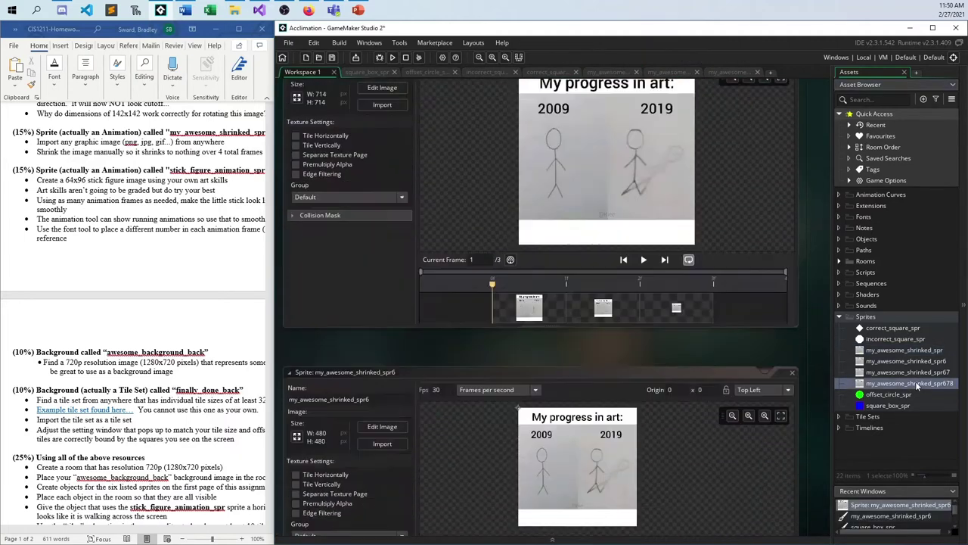
click(383, 212)
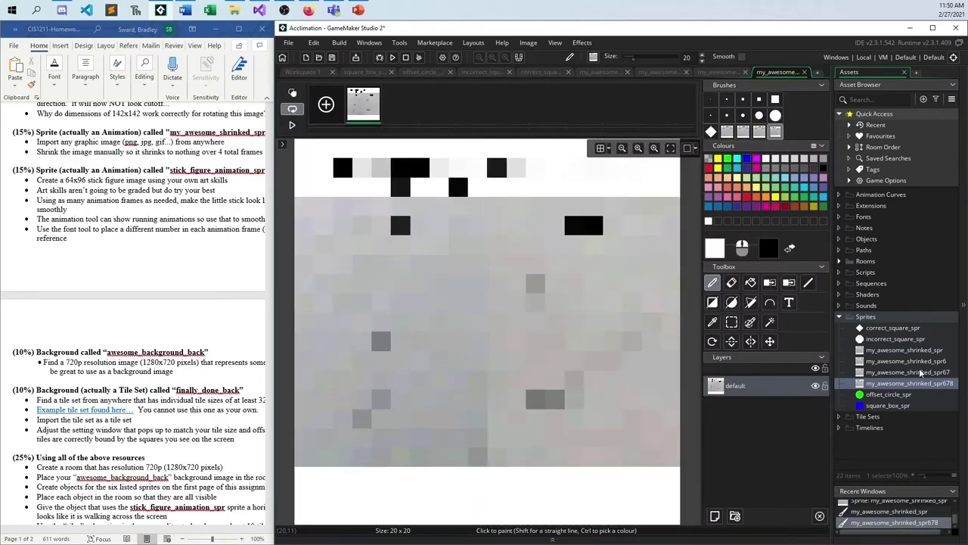
double_click(904, 349)
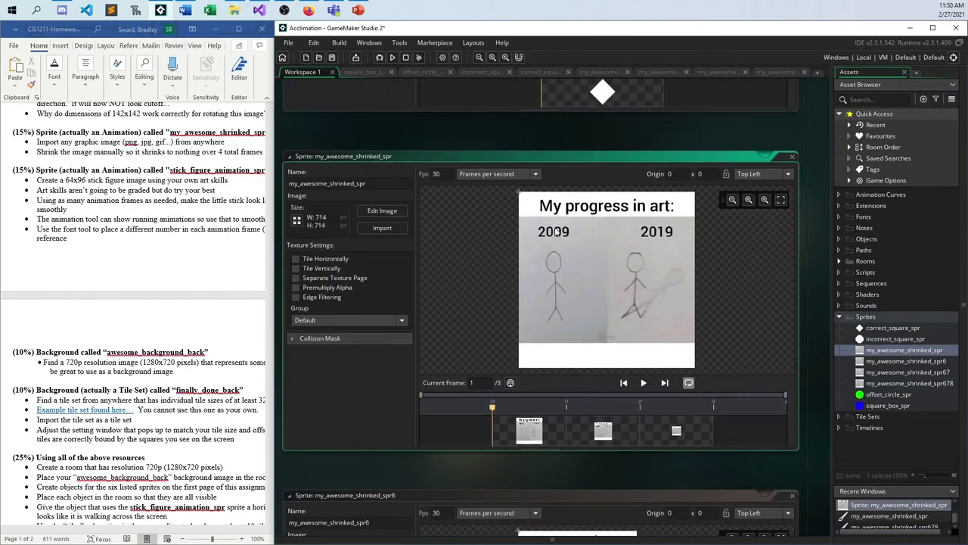
click(382, 211)
Duplicate the third frame as a fourth and replace its picture with the 20-pixel brush stamped at the centre
key(ctrl+d)
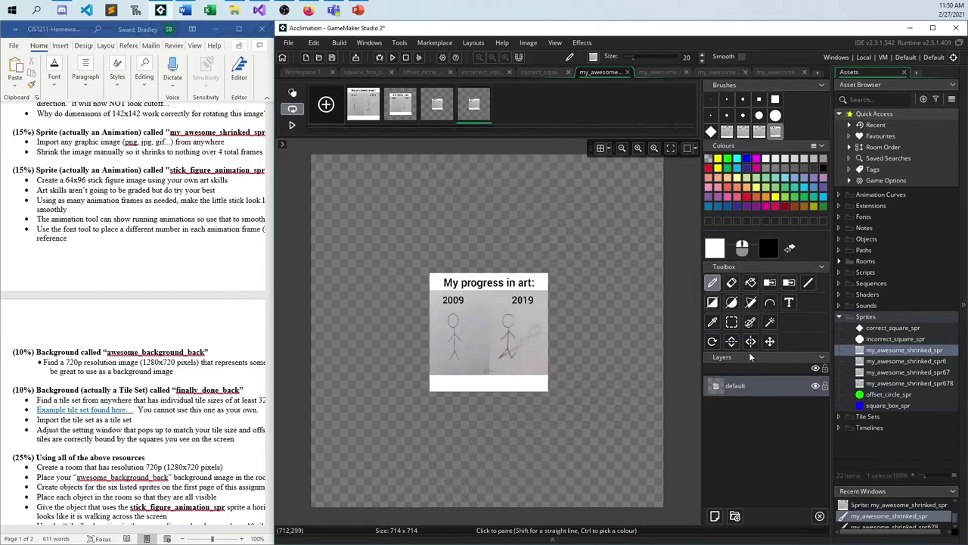
key(ctrl+a)
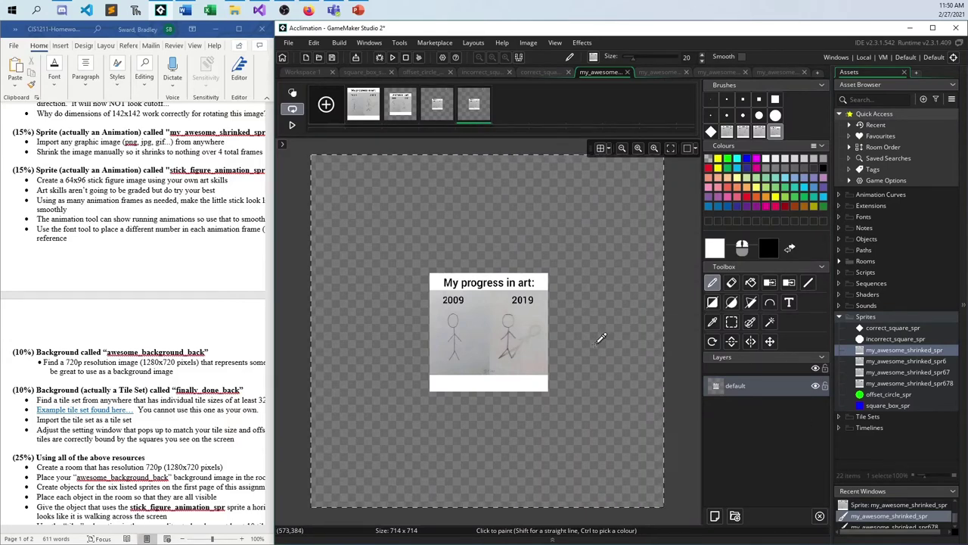
key(Delete)
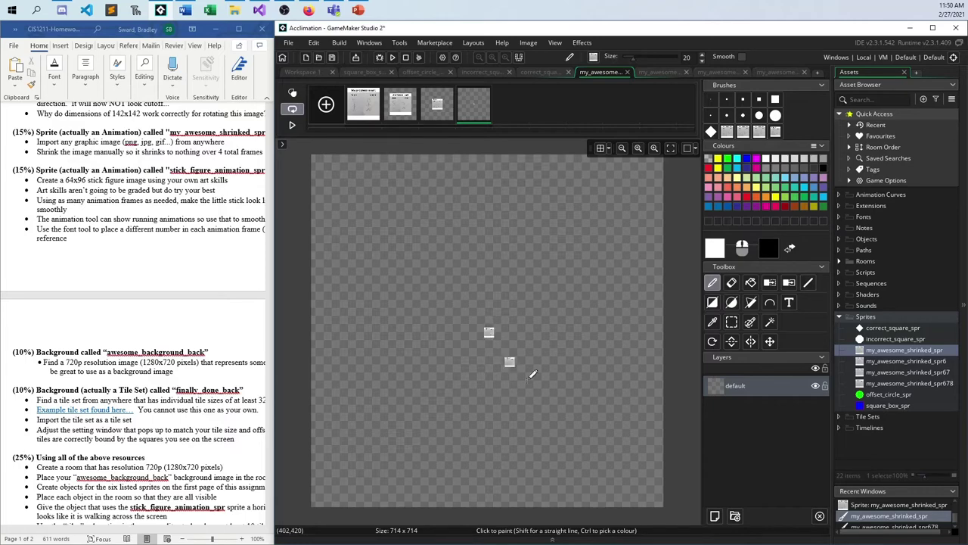
Set the speed of my_awesome_shrinked_spr to 5 frames per second and play its animation preview
double_click(910, 355)
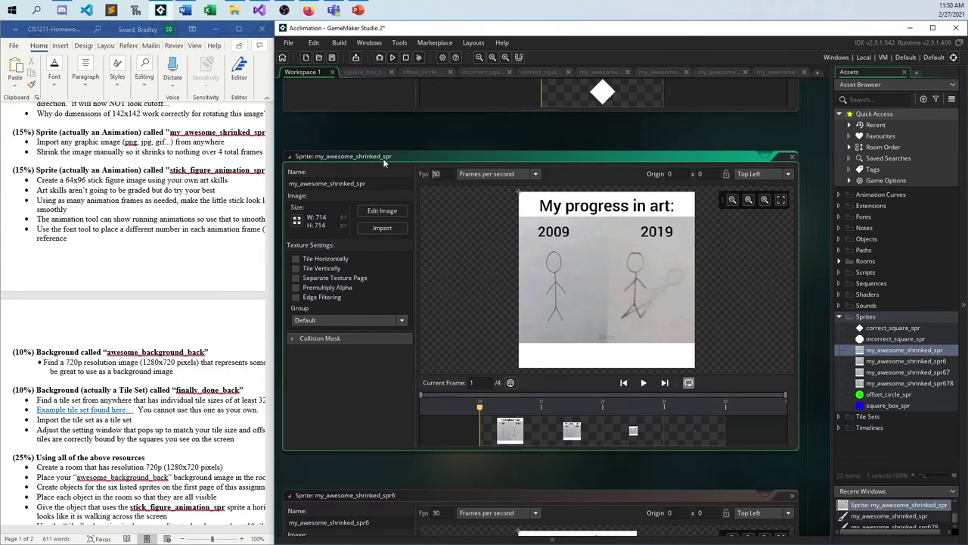
text(5)
click(644, 383)
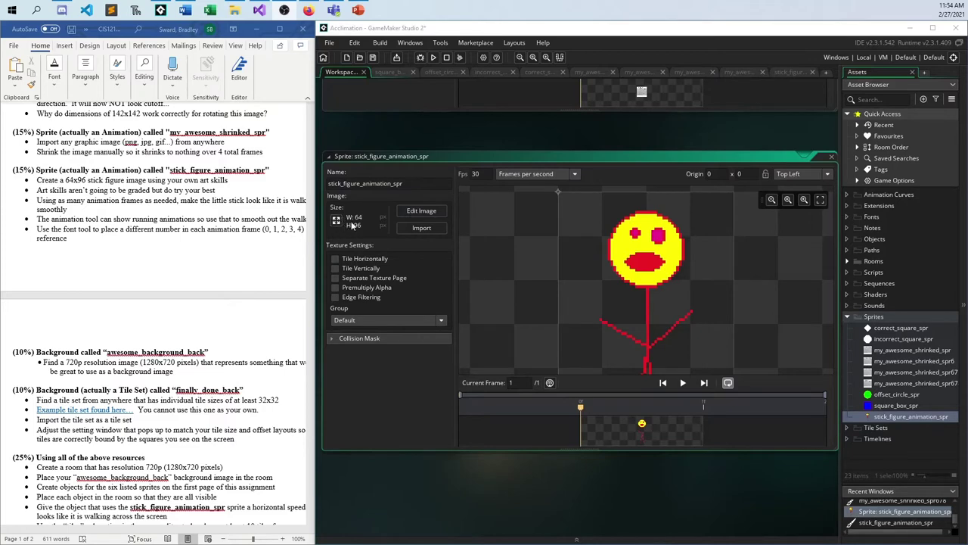
Open the stick_figure_animation_spr image for editing and duplicate its single frame three times
click(417, 211)
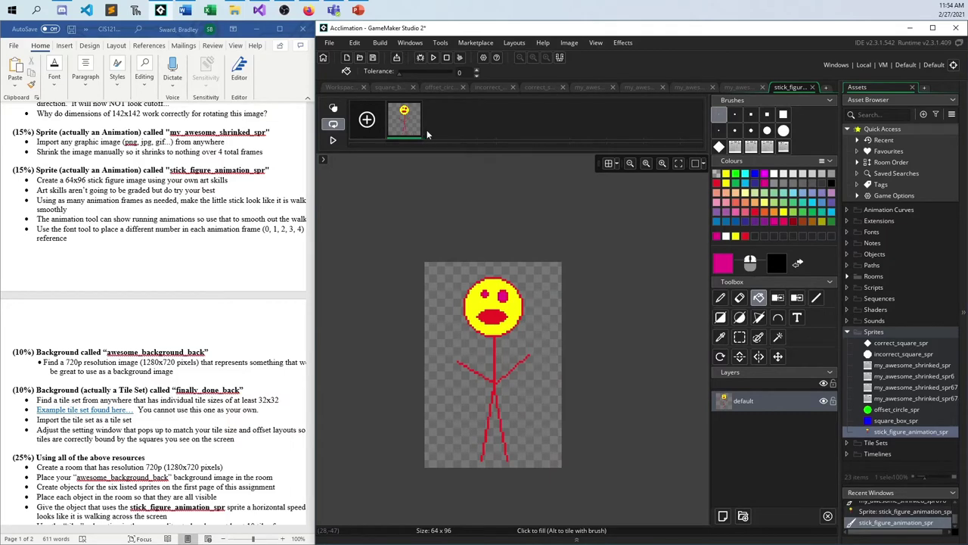
key(ctrl+v)
key(ctrl+v)
key(ctrl+v)
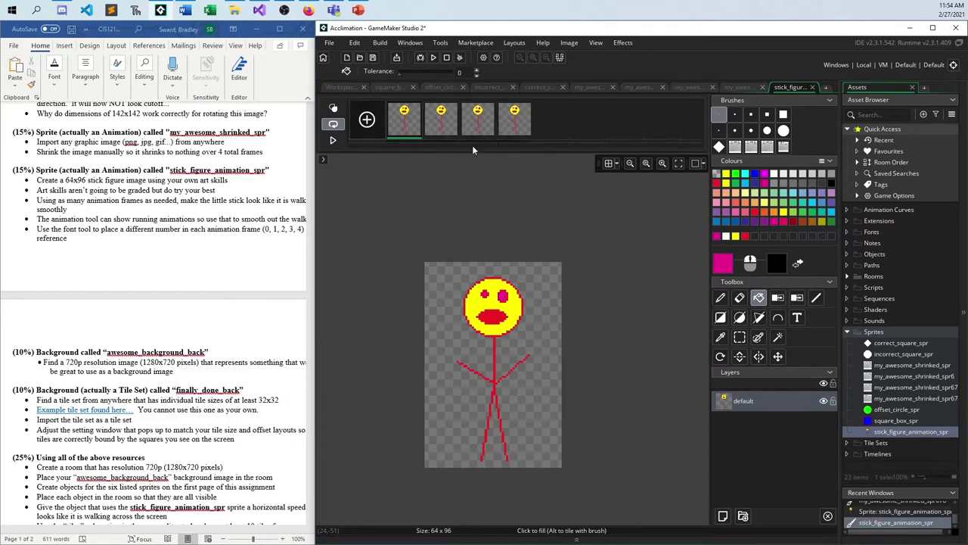
Select the area around the stick figure's legs on the second frame and erase it
click(455, 106)
click(740, 337)
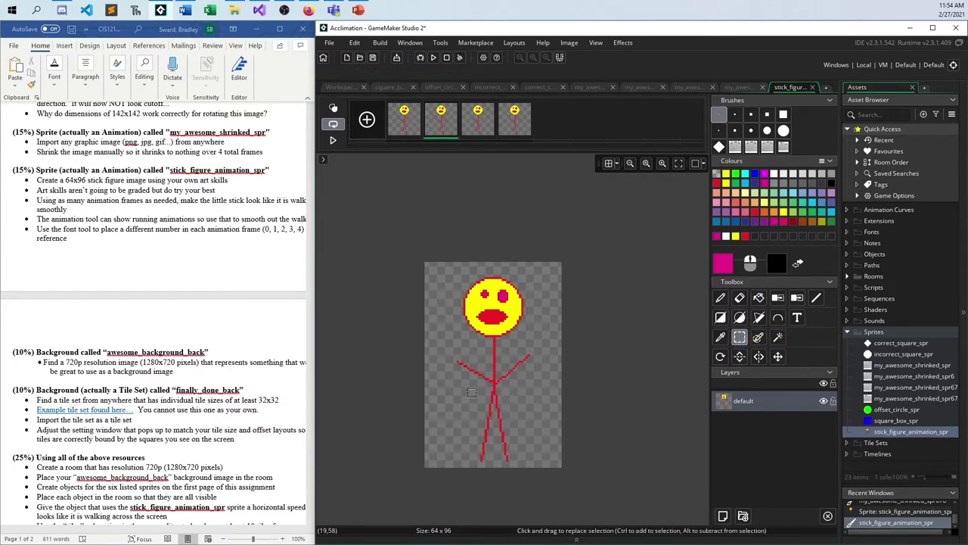
drag(463, 391, 560, 473)
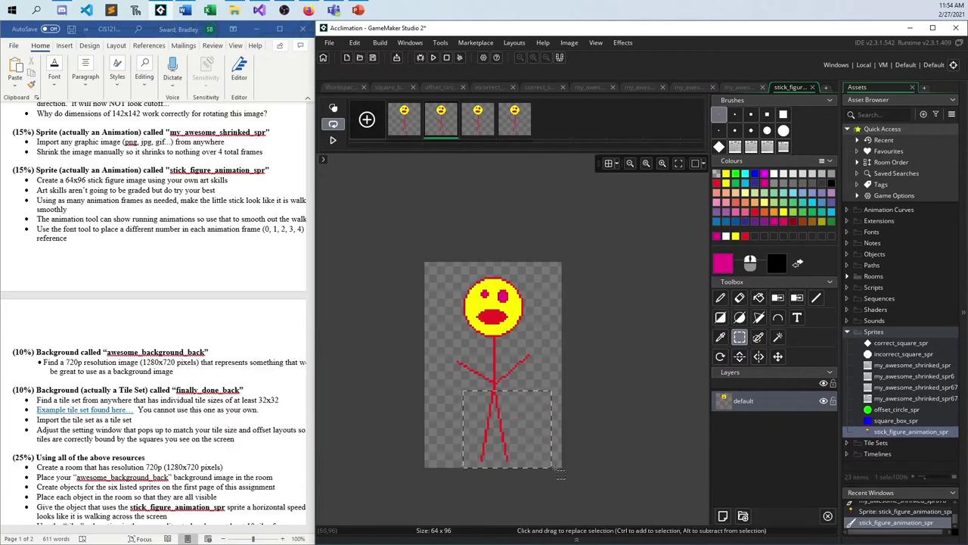
key(Delete)
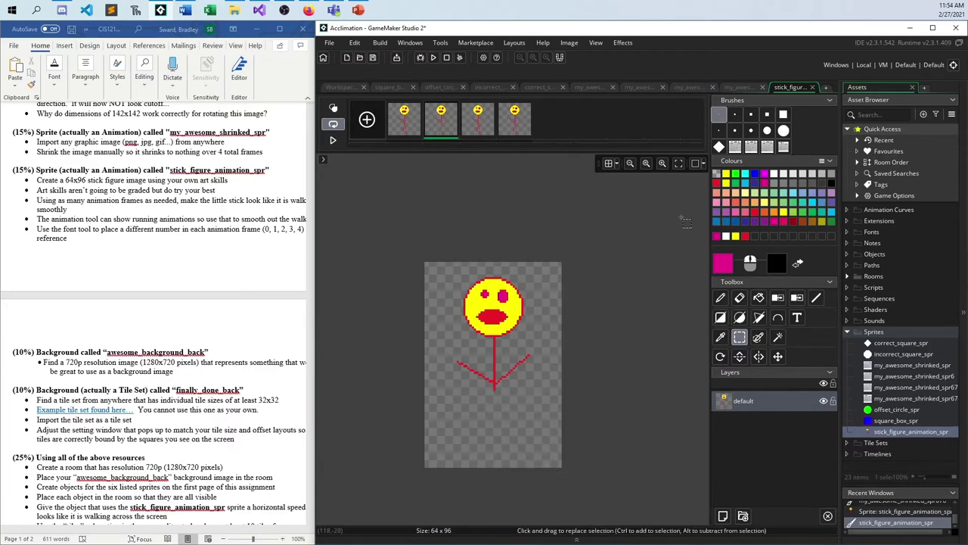
Draw new red legs from the hip down to the canvas's lower edge on the second frame with the Line tool
click(716, 183)
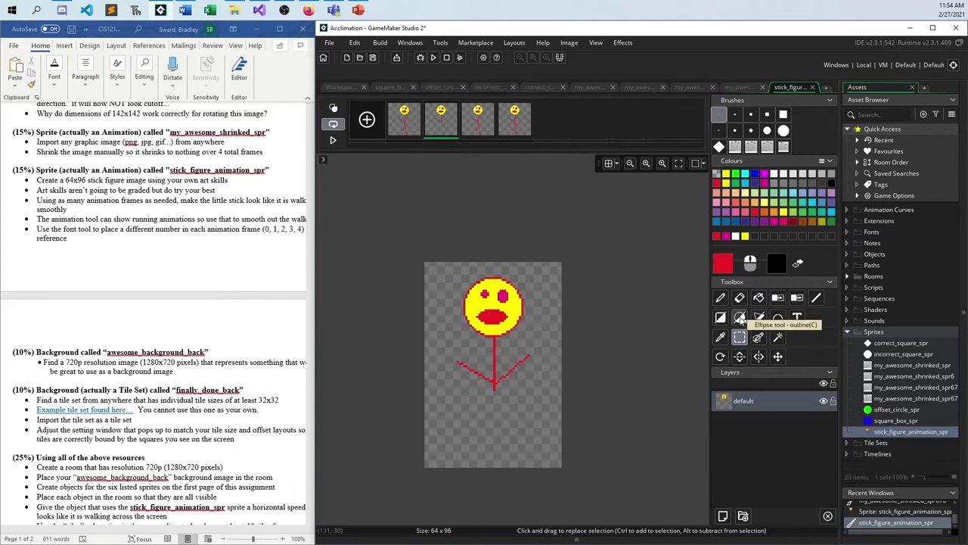
click(815, 297)
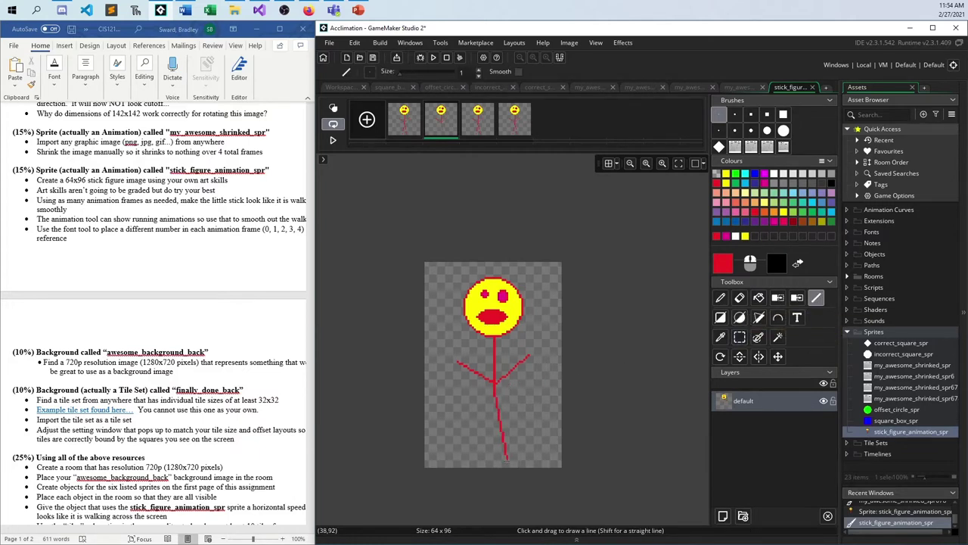
drag(474, 457, 491, 464)
Select the area around the stick figure's legs on the fourth frame and erase it
click(525, 131)
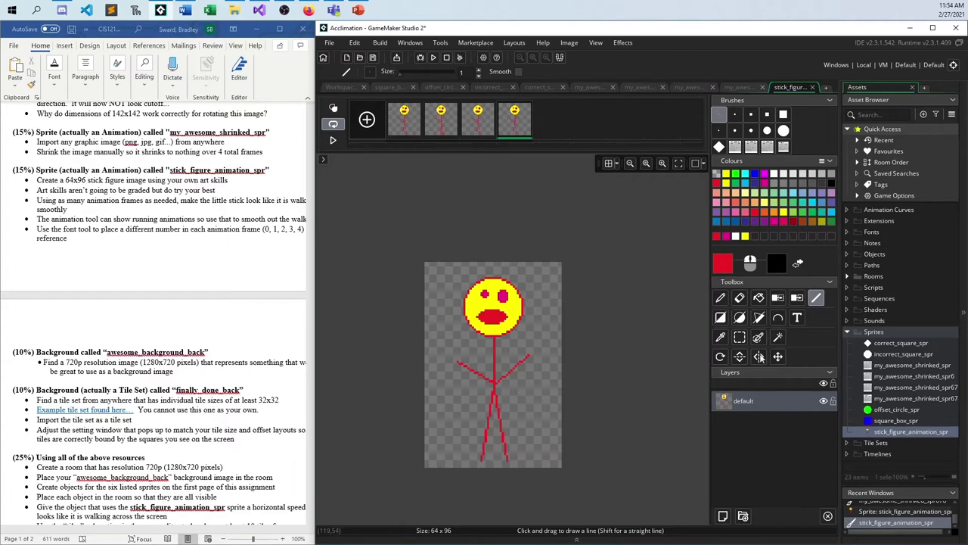
click(740, 337)
drag(482, 388, 525, 469)
key(Delete)
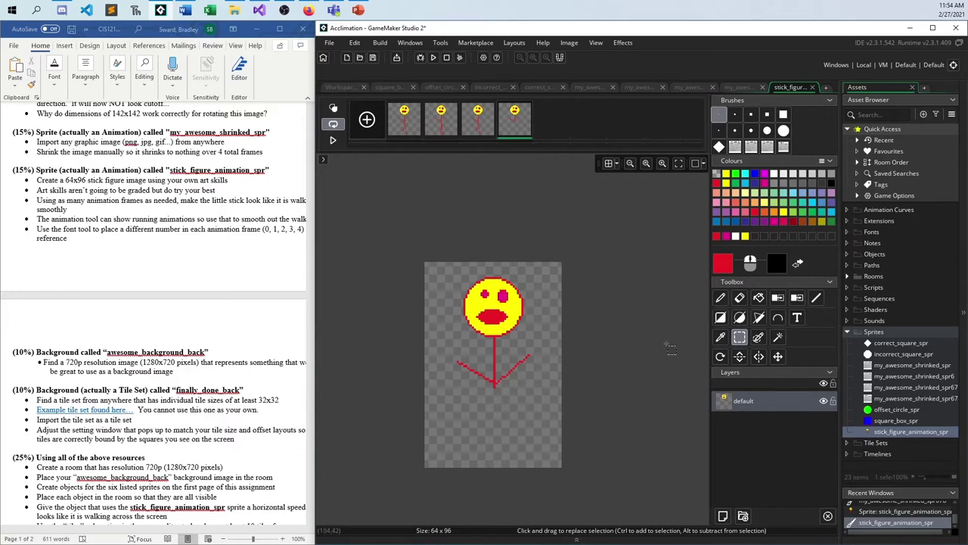
Draw two red legs on the fourth frame with the Line tool, both slanting from the hip down to the left
click(816, 298)
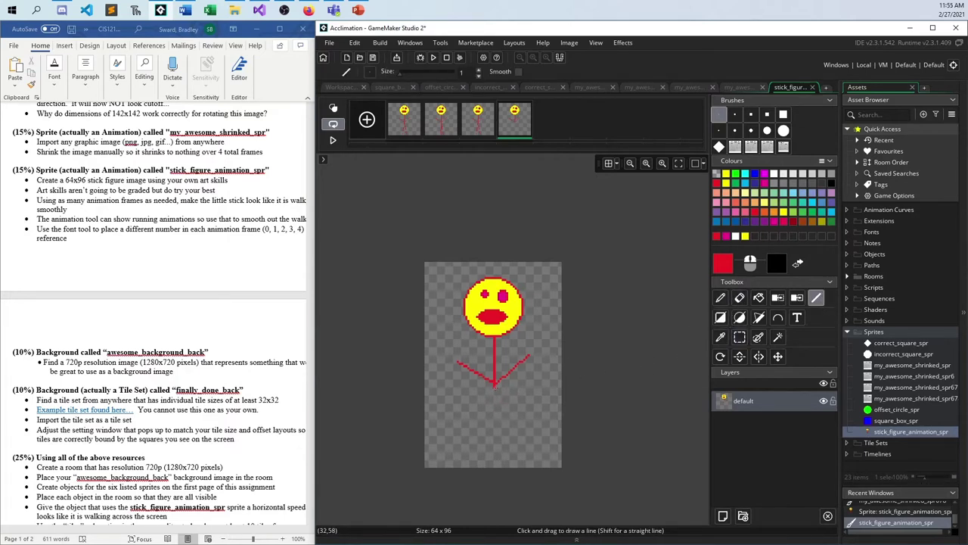
mouse_move(489, 397)
mouse_down()
mouse_move(476, 460)
mouse_move(486, 464)
mouse_up()
drag(480, 421, 476, 462)
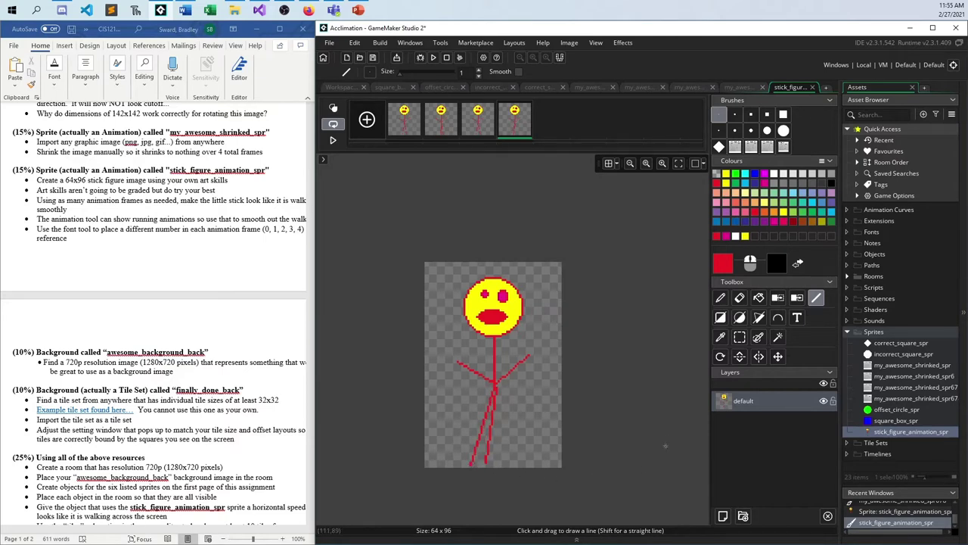
Open the stick_figure_animation_spr sprite and set its speed to 10 frames per second
click(910, 432)
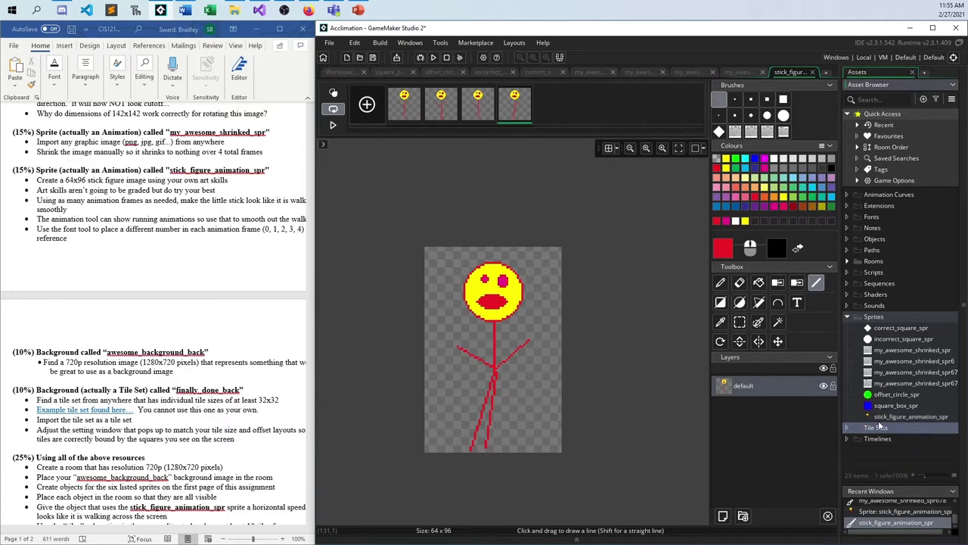
double_click(896, 417)
double_click(465, 174)
text(10)
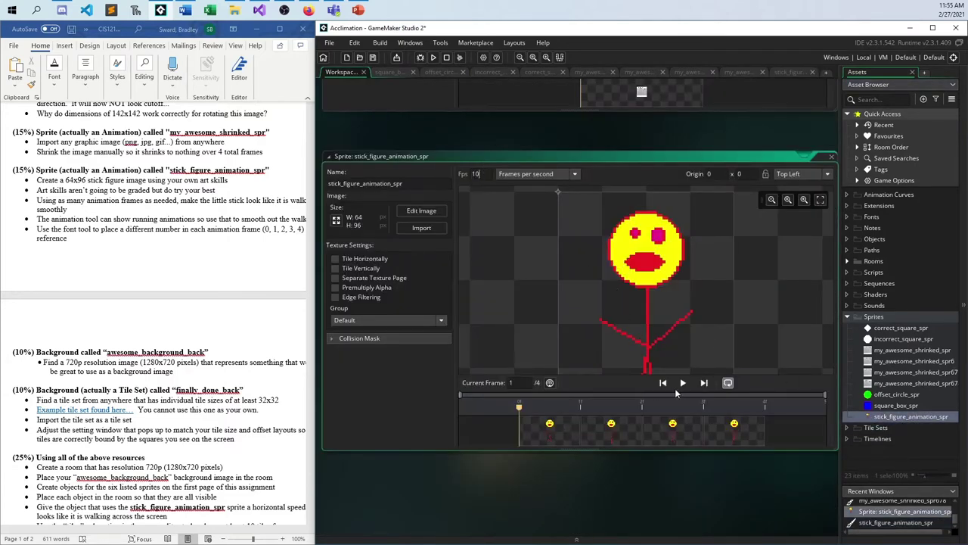
click(804, 199)
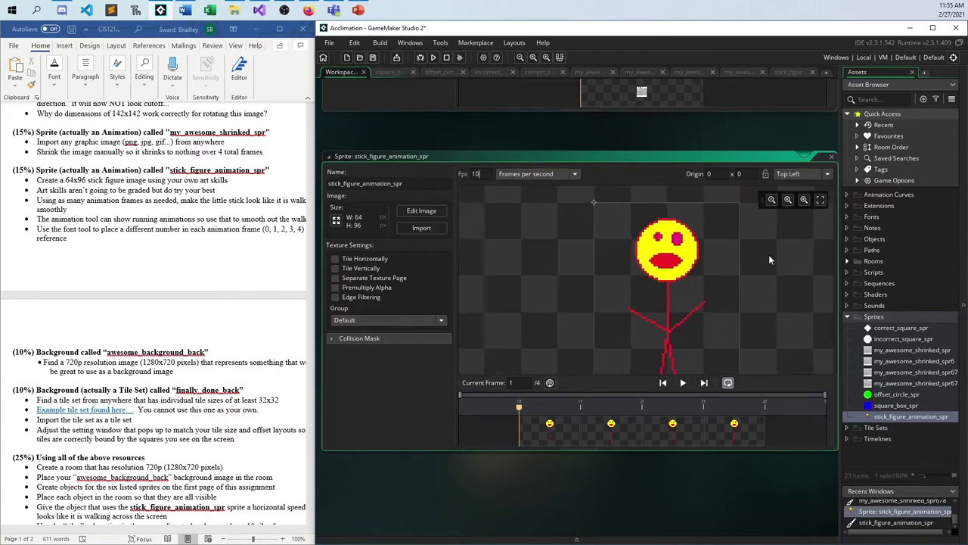
Play the stick_figure_animation_spr walking animation in the sprite preview and pause it
click(683, 385)
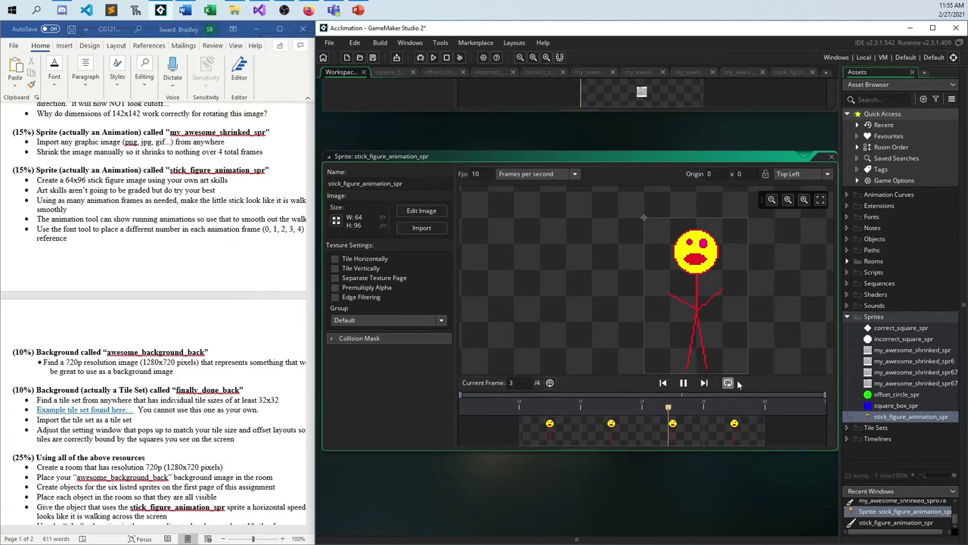
click(683, 383)
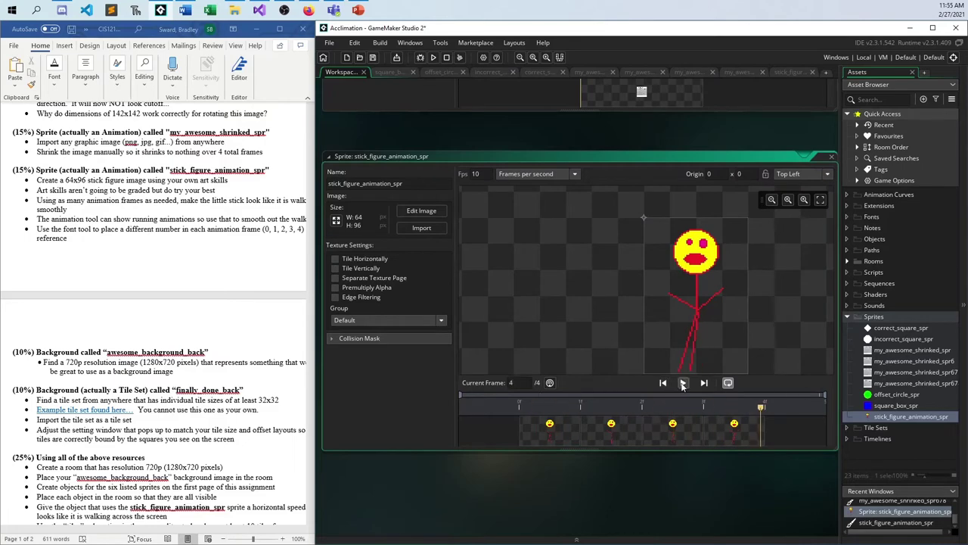
Open the stick figure sprite for image editing and choose the Pencil tool with white as the colour
click(421, 211)
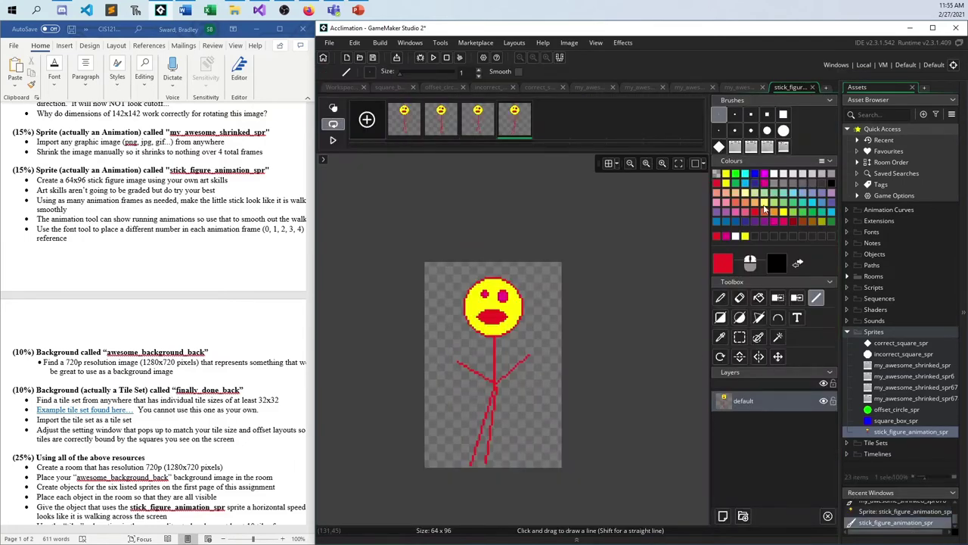
click(774, 174)
click(720, 298)
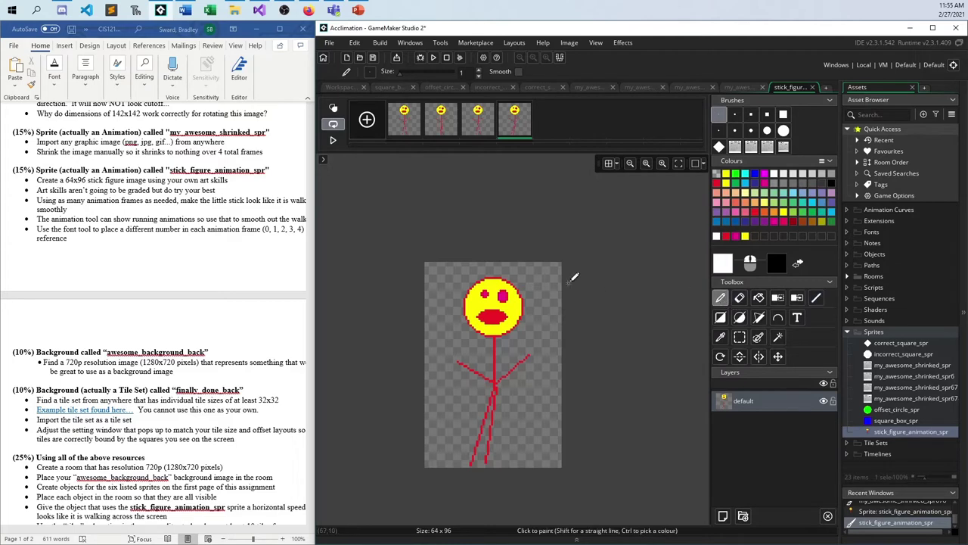
mouse_move(554, 295)
mouse_down()
mouse_move(559, 263)
mouse_move(543, 267)
mouse_up()
click(441, 121)
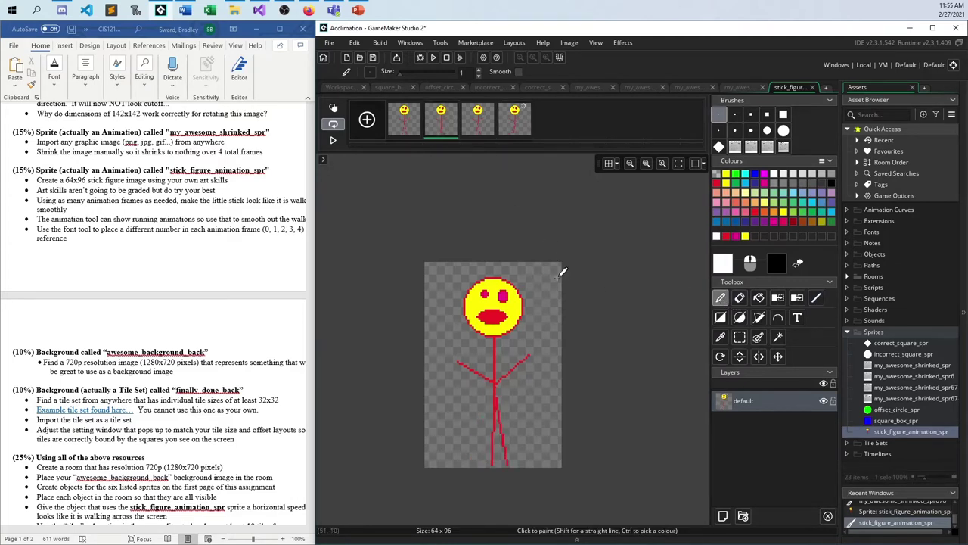
mouse_move(546, 266)
mouse_down()
mouse_move(541, 298)
mouse_move(555, 296)
mouse_move(553, 266)
mouse_move(538, 295)
mouse_move(552, 294)
mouse_up()
click(490, 107)
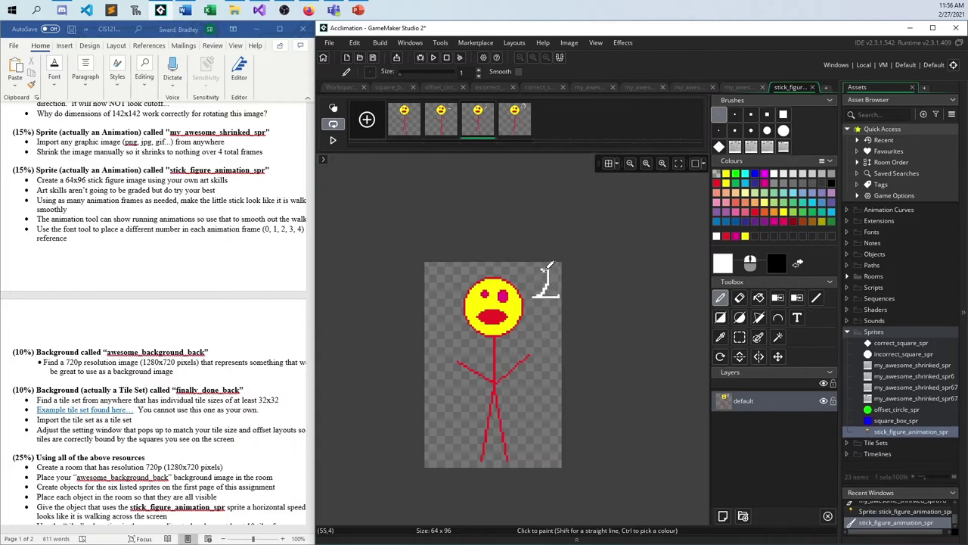
click(528, 106)
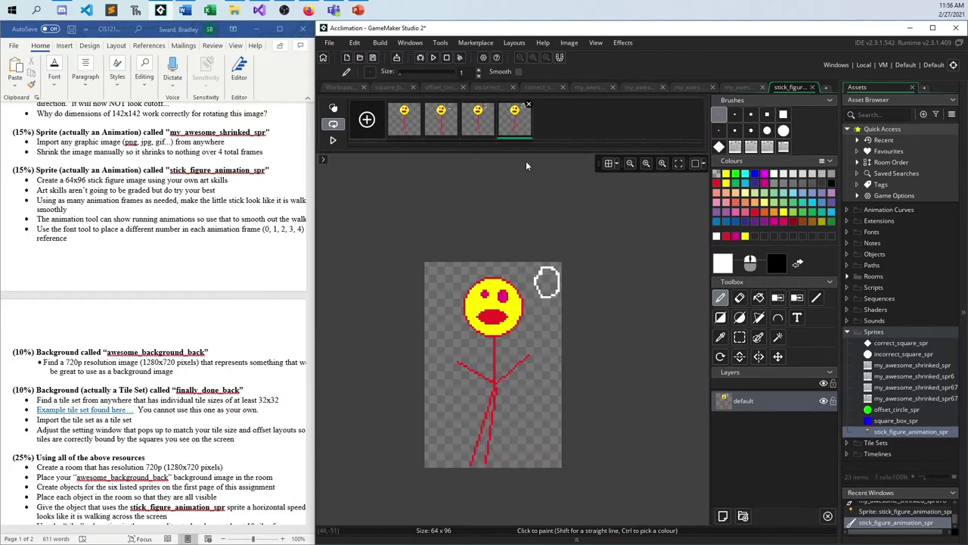
click(416, 130)
click(513, 134)
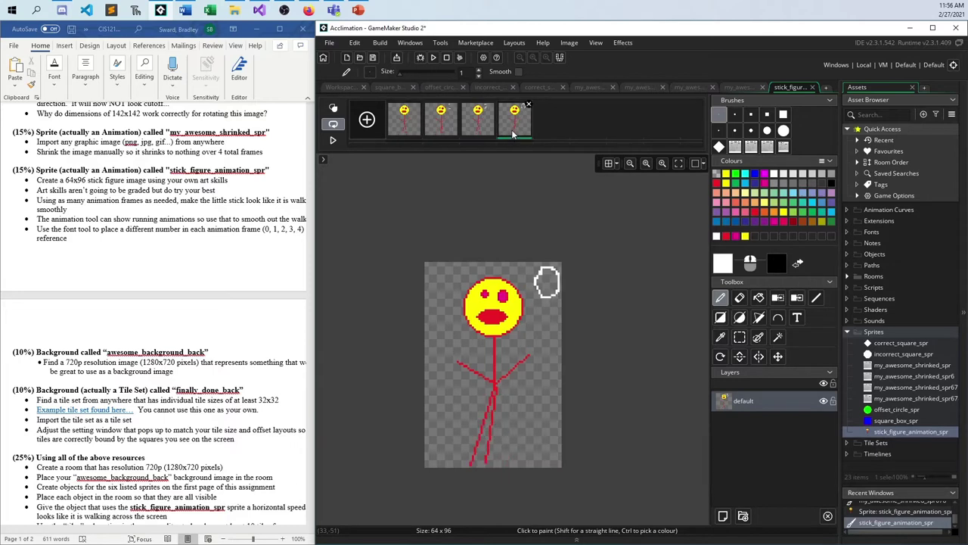
click(416, 131)
click(458, 133)
click(489, 133)
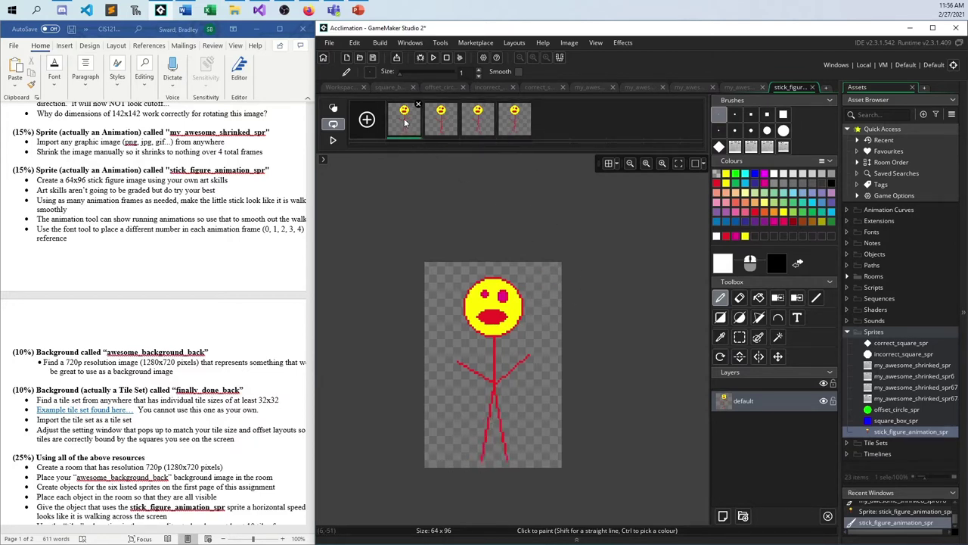
Hand-draw the white frame numbers 0, 1, 2 and 3 beside the head on the four frames in order, and check each frame
click(444, 129)
click(476, 128)
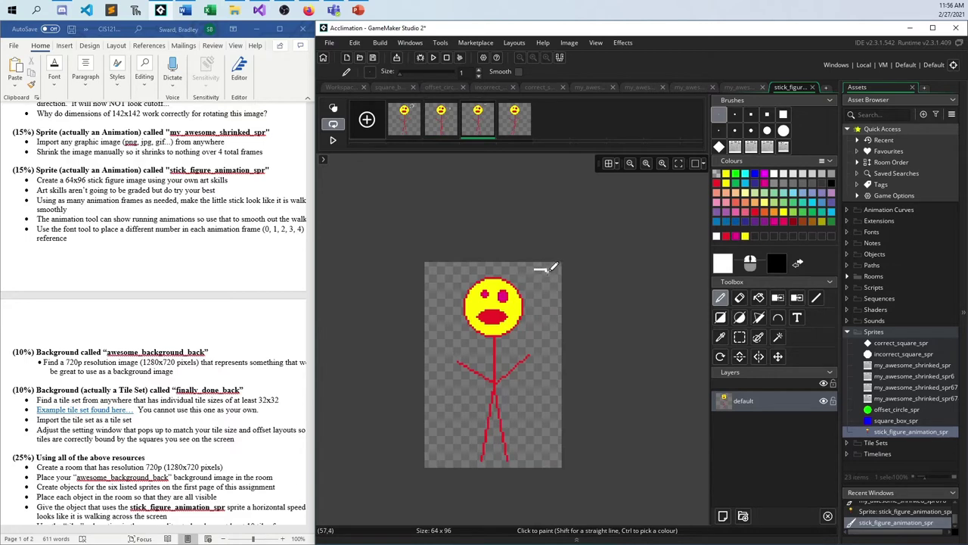
key(Right)
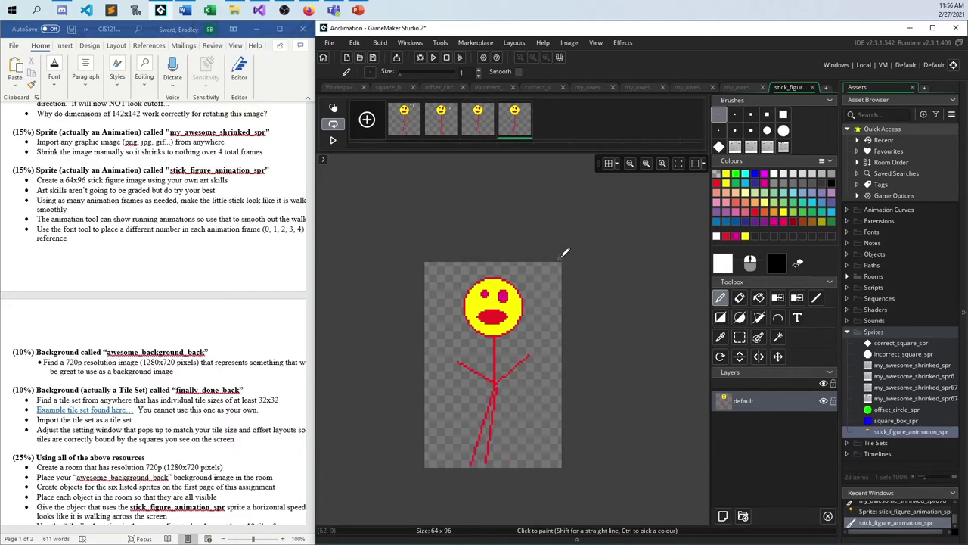
mouse_move(543, 271)
mouse_down()
mouse_move(557, 275)
mouse_move(543, 298)
mouse_up()
click(407, 127)
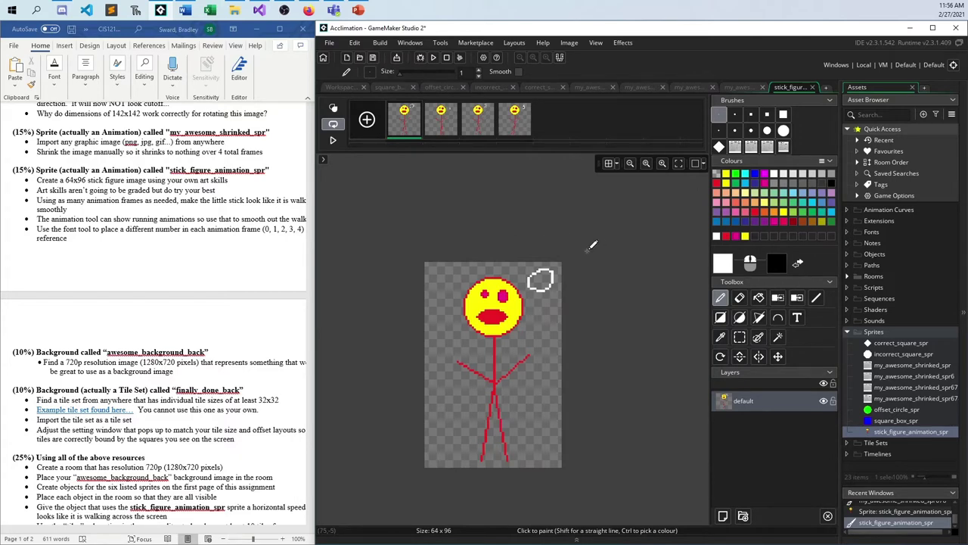
click(446, 127)
click(483, 128)
click(522, 130)
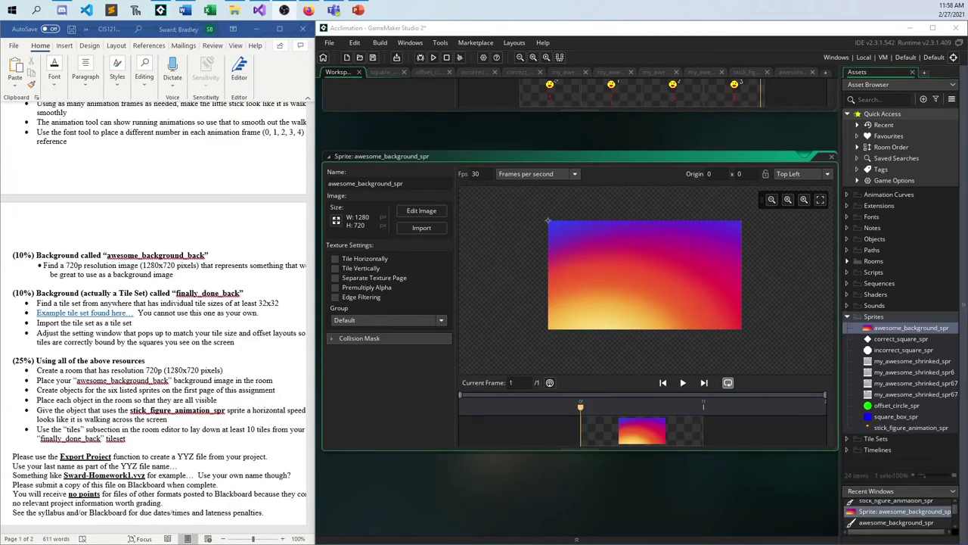
Rename the awesome_background_spr sprite as awesome_background_back
click(910, 330)
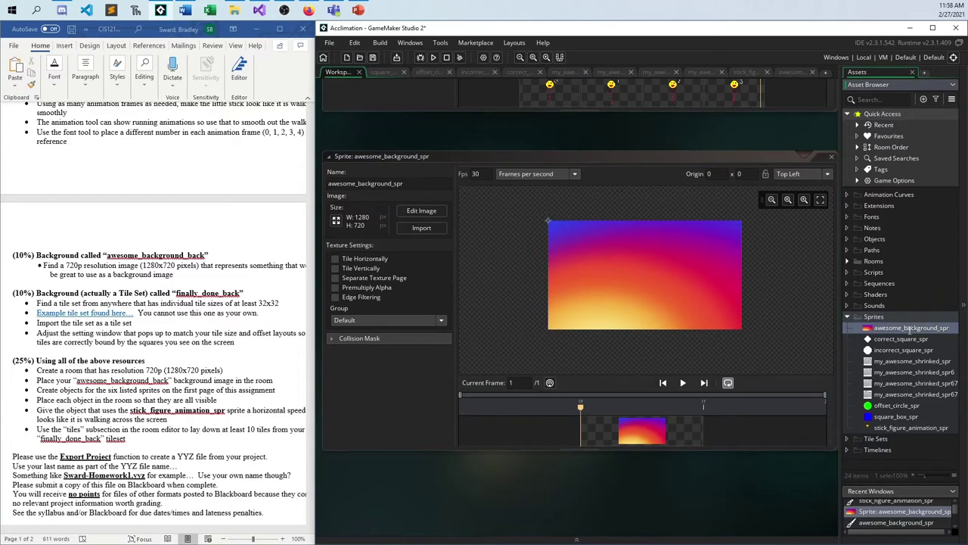
key(Return)
Delete the three numbered duplicates of my_awesome_shrinked_spr from the Sprites group
click(936, 372)
shift+click(937, 395)
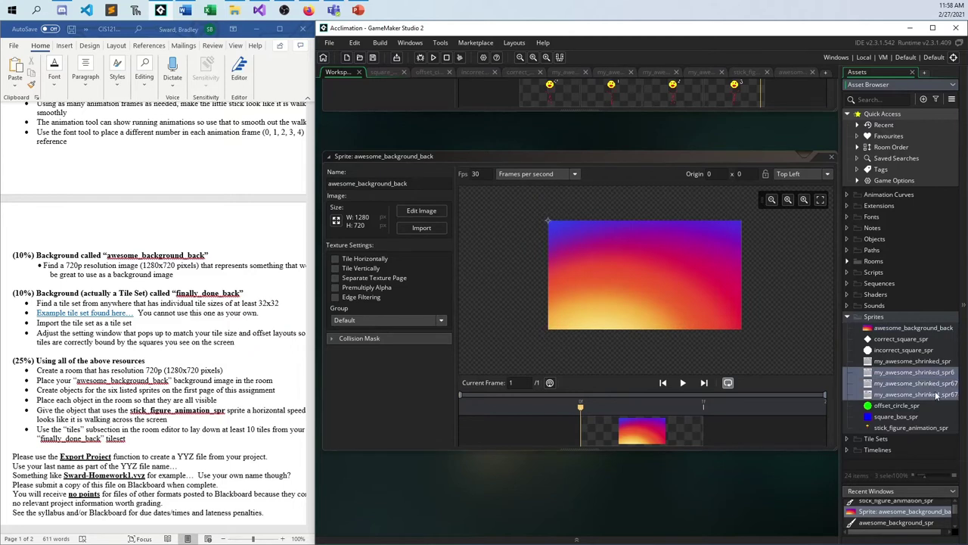
key(Delete)
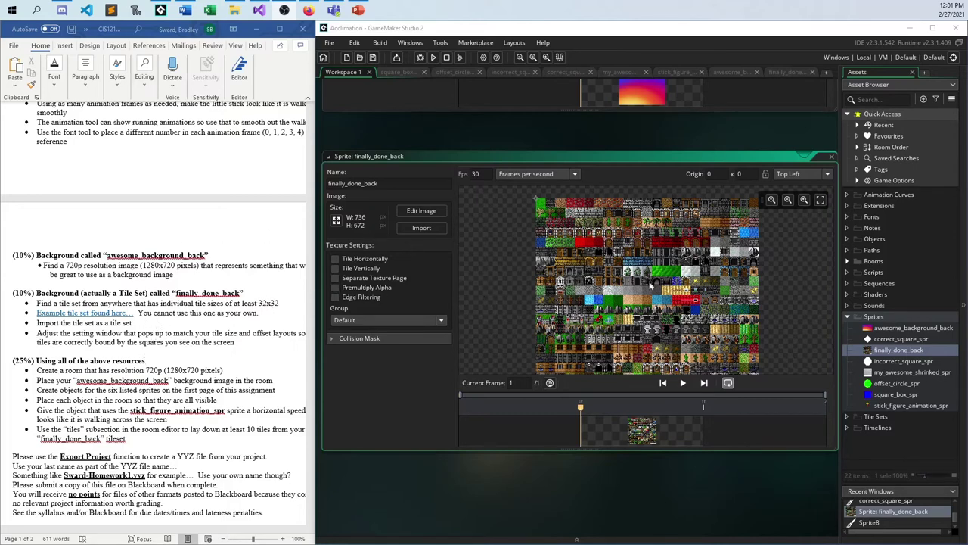
Create a new tile set and assign the finally_done_back sprite as its source image
scroll(702, 322, up, 5)
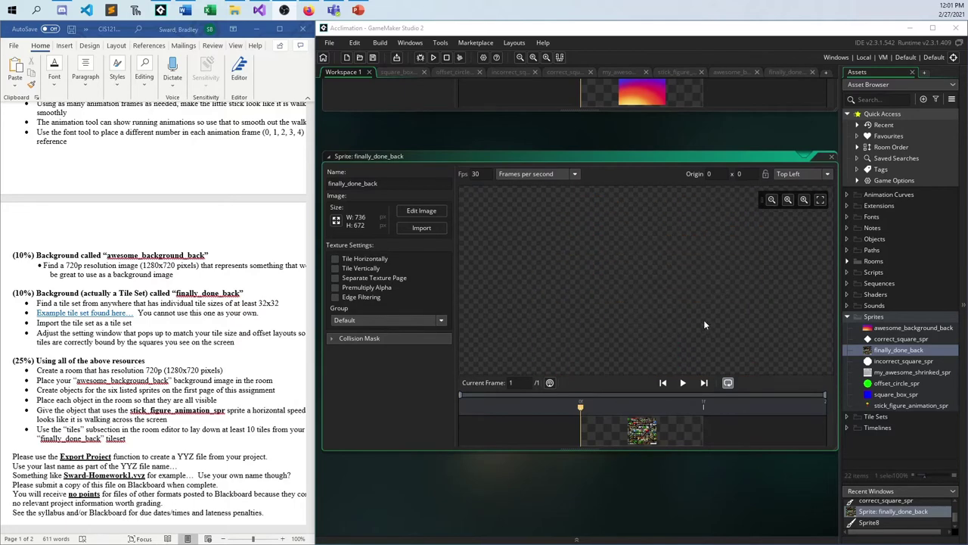
scroll(597, 206, down, 3)
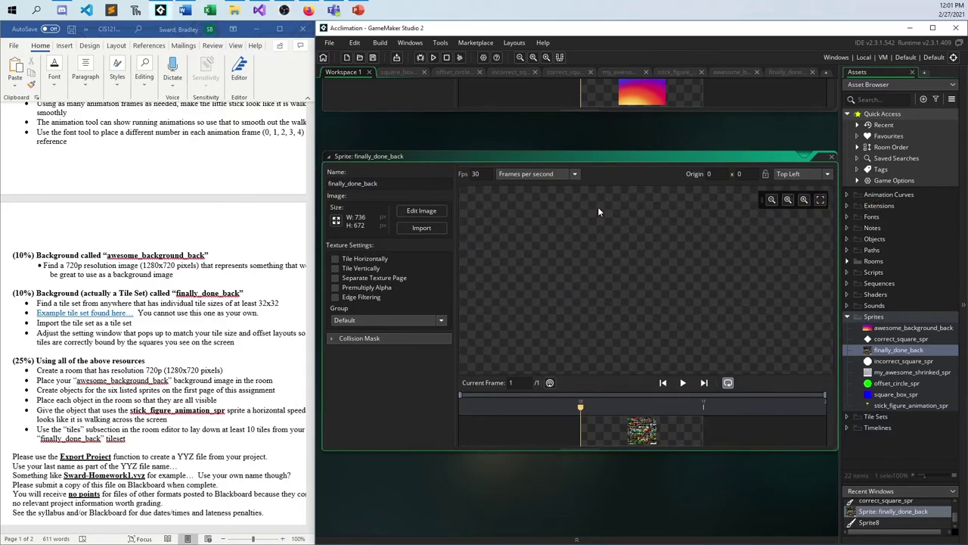
scroll(608, 274, down, 5)
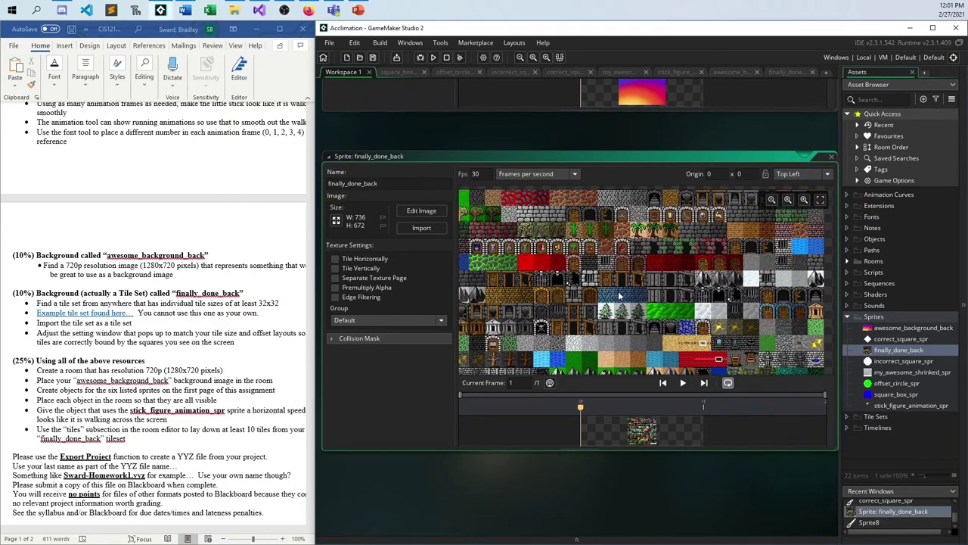
ctrl+scroll(681, 320, up, 1)
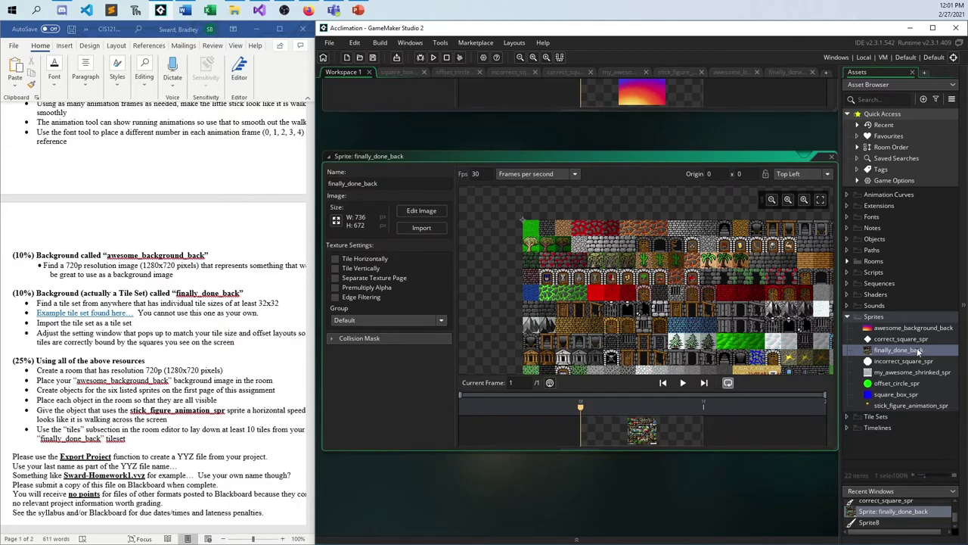
right_click(879, 418)
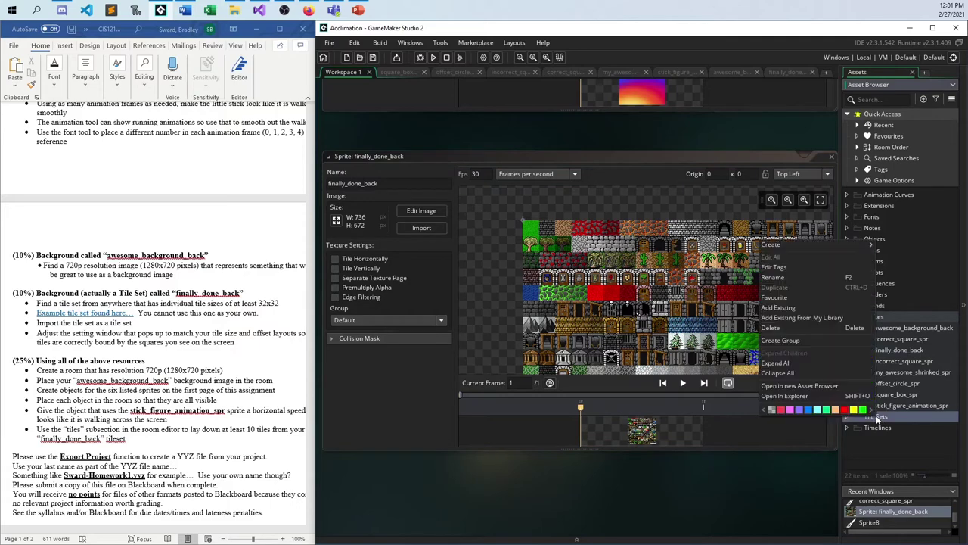
mouse_move(795, 245)
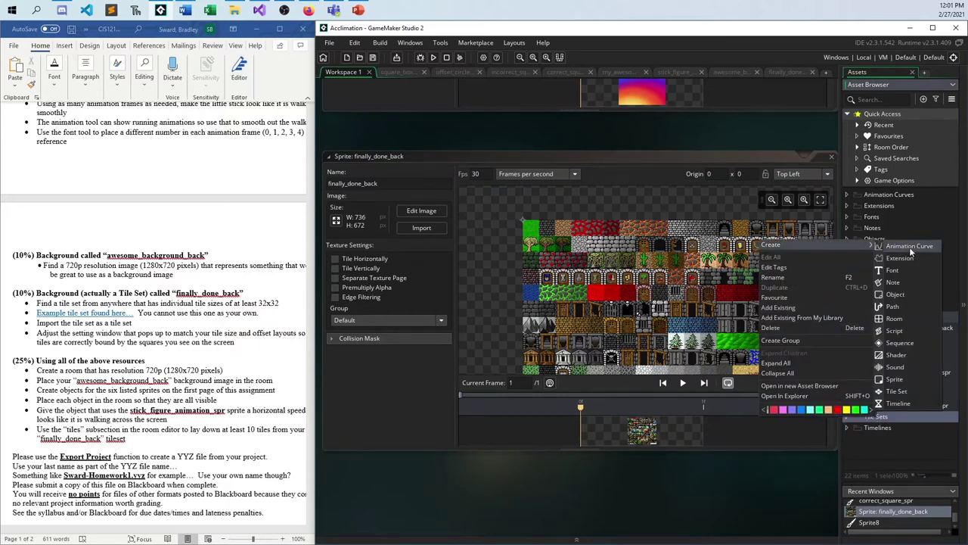
click(896, 392)
click(398, 266)
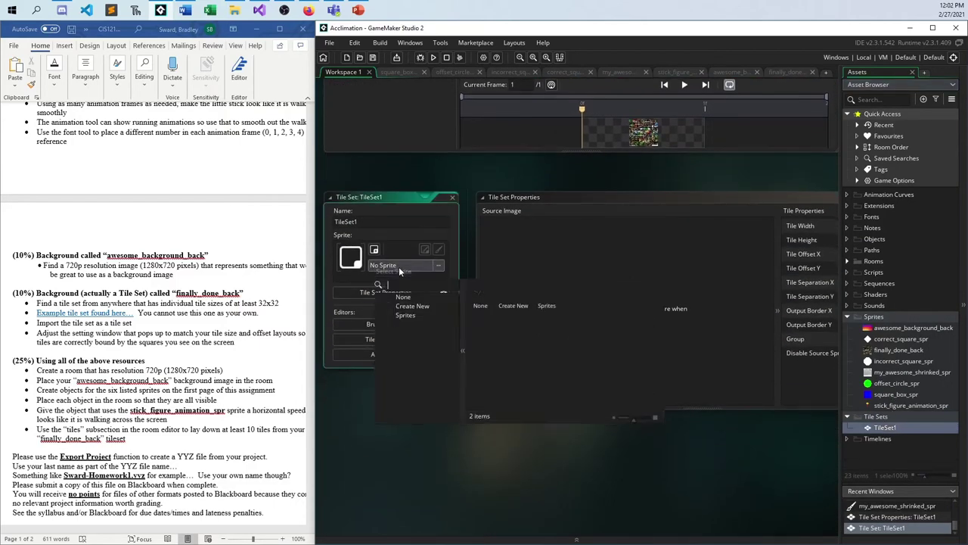
click(570, 300)
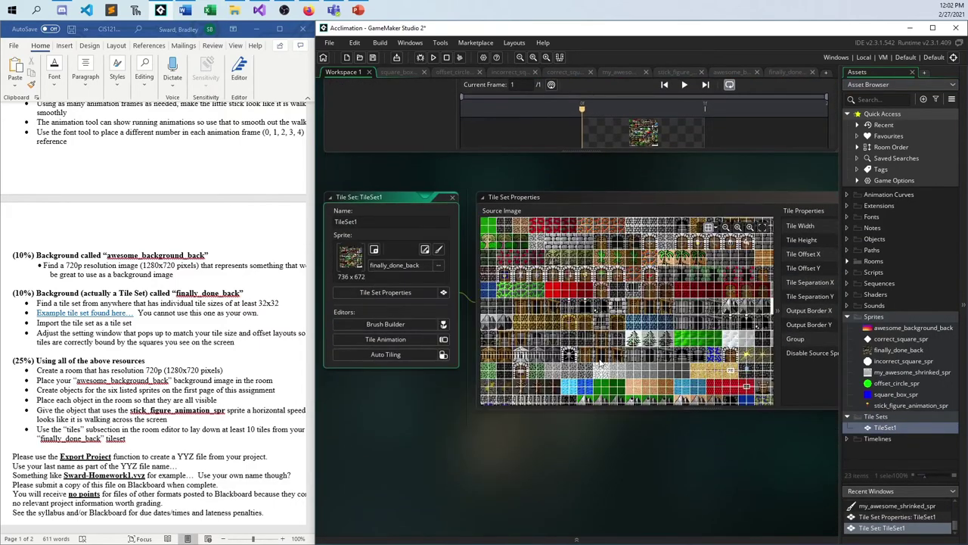
Set the new tile set's tile width and tile height to 32
middle_drag(618, 457, 538, 457)
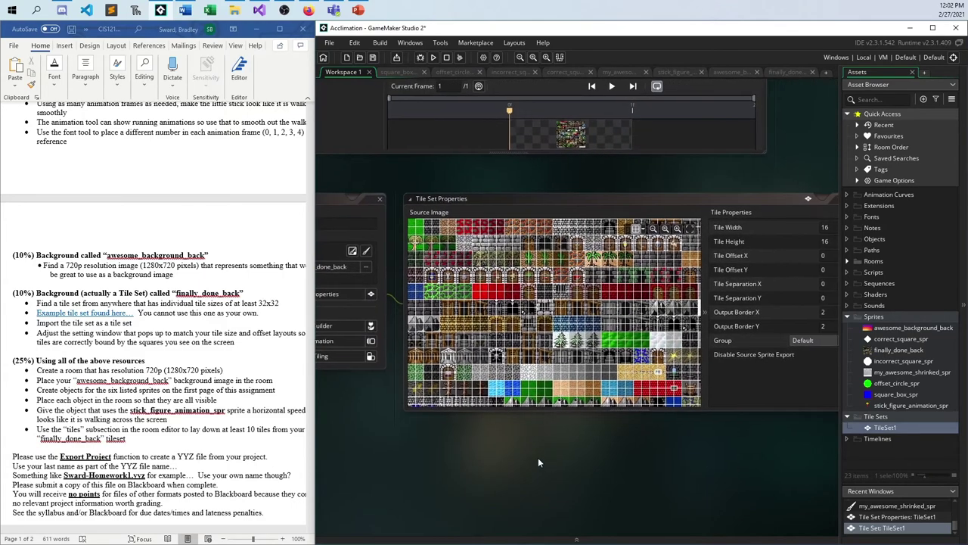
ctrl+scroll(534, 457, down, 2)
drag(314, 199, 99, 195)
middle_drag(636, 324, 867, 311)
ctrl+scroll(755, 318, up, 2)
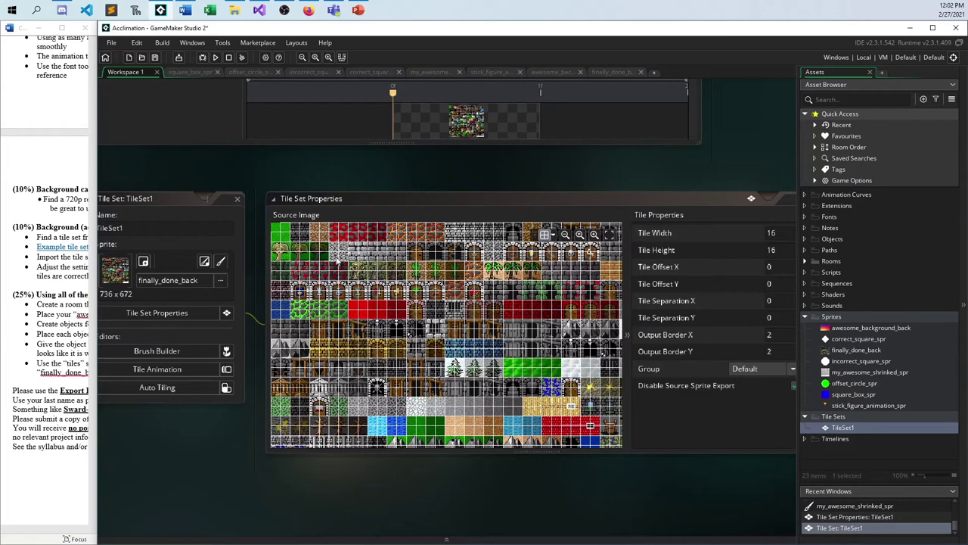
click(790, 238)
text(32)
key(Tab)
text(32)
key(Tab)
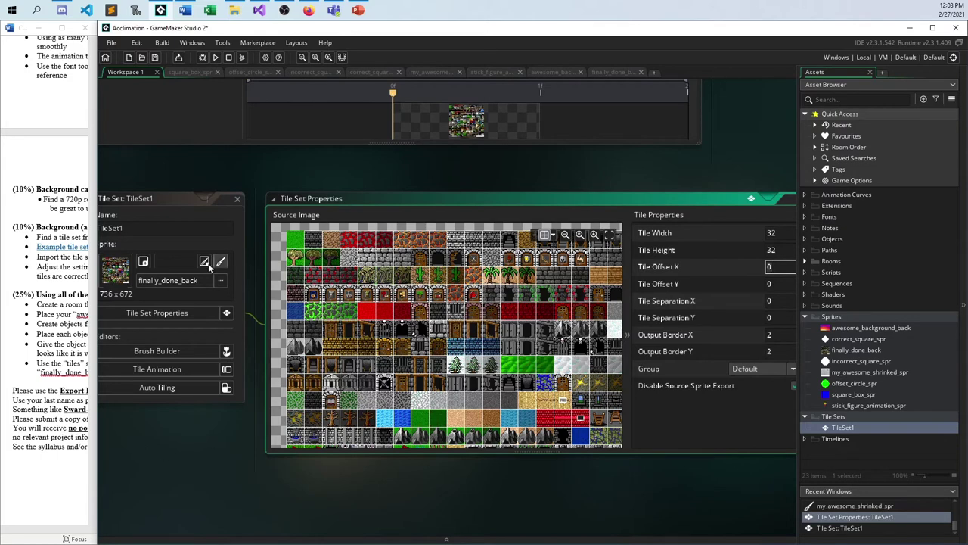
Open Room1 and set its size to 1280 wide by 720 high
drag(99, 301, 357, 302)
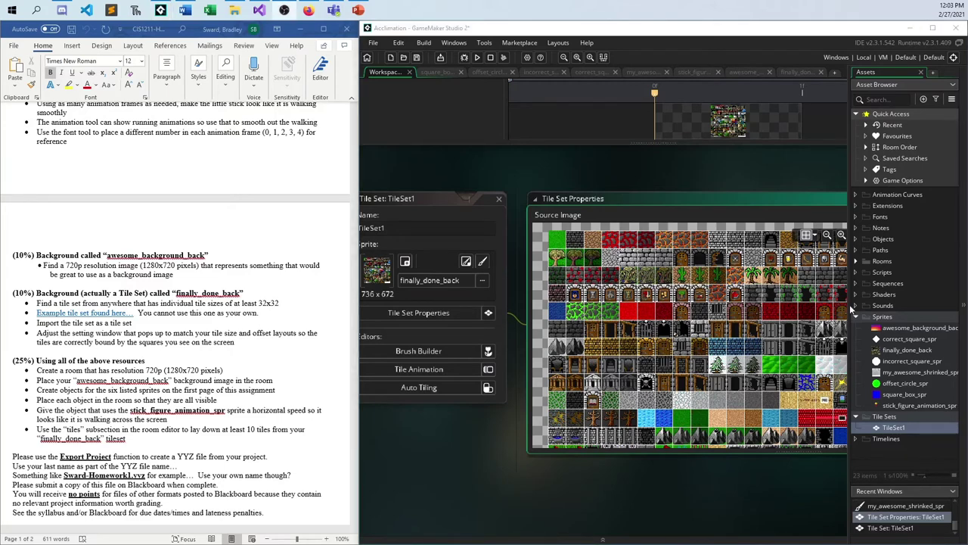
click(855, 262)
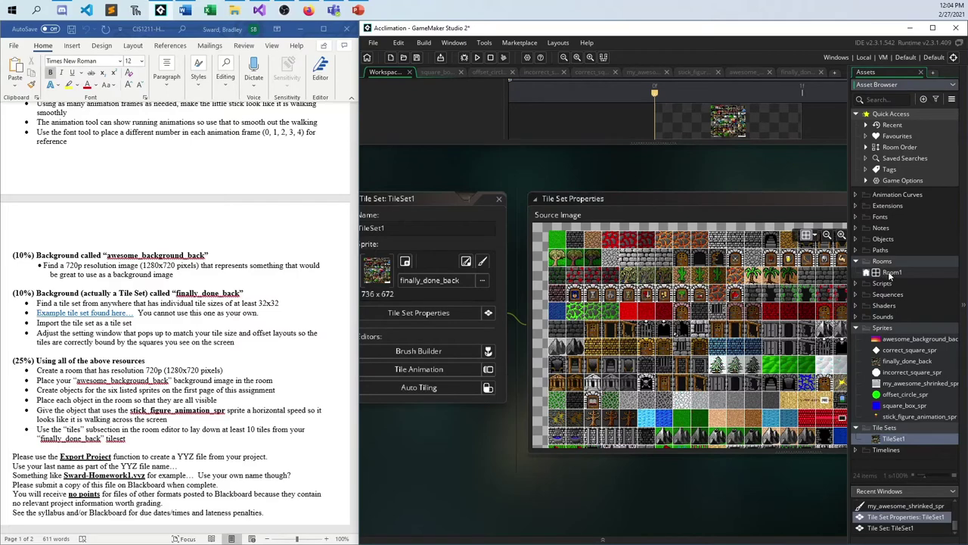
double_click(891, 273)
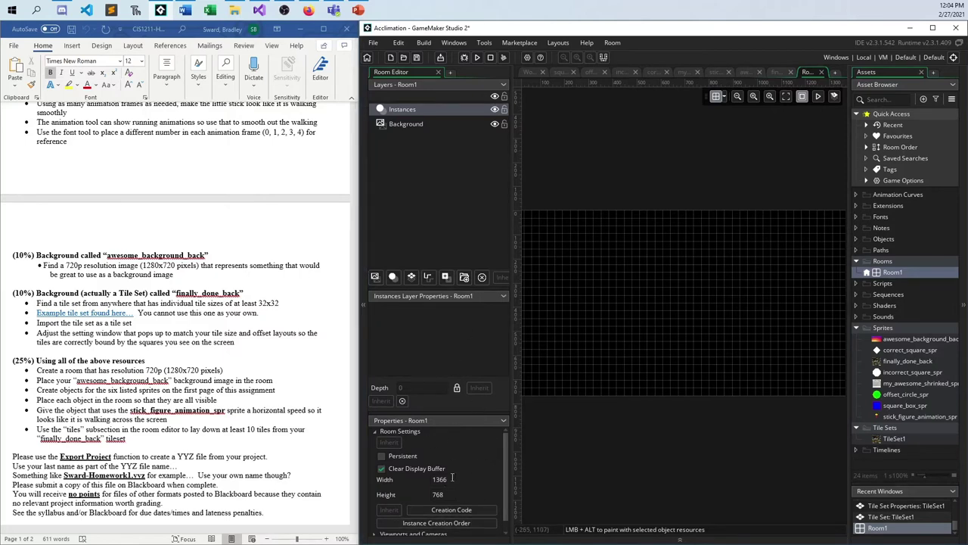
text(1280)
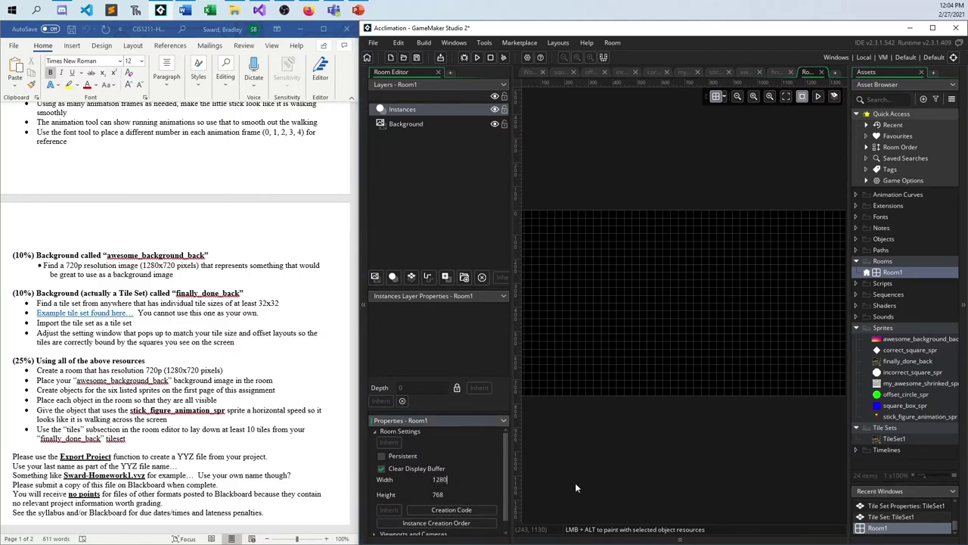
key(Tab)
text(720)
key(Return)
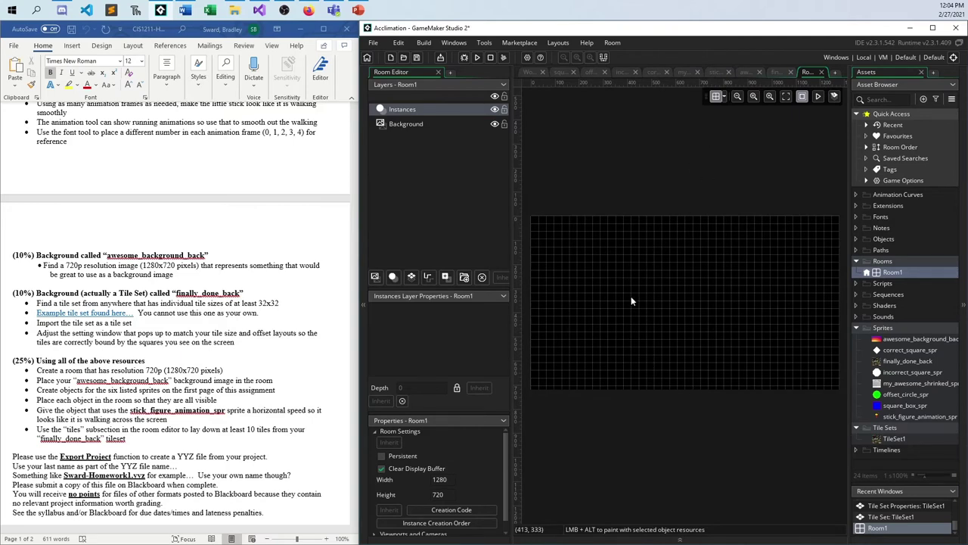
Check the room's grid options and switch the grid display off and on again
click(724, 96)
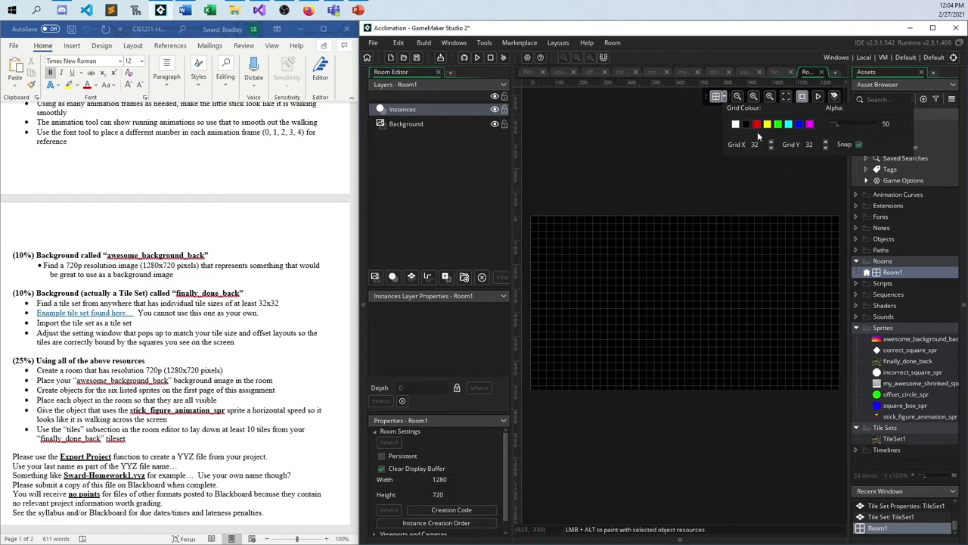
click(716, 98)
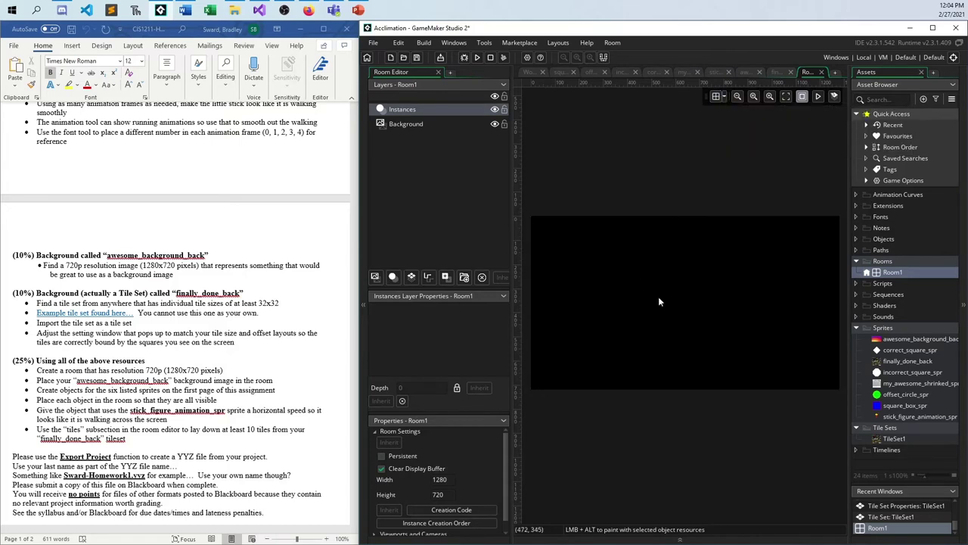
click(716, 96)
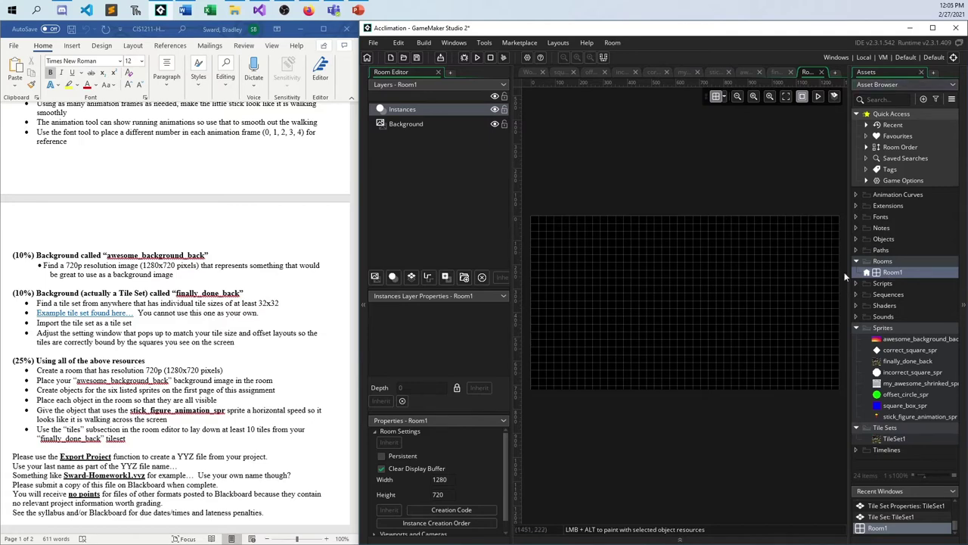
Assign the awesome_background_back sprite to Room1's Background layer
click(417, 125)
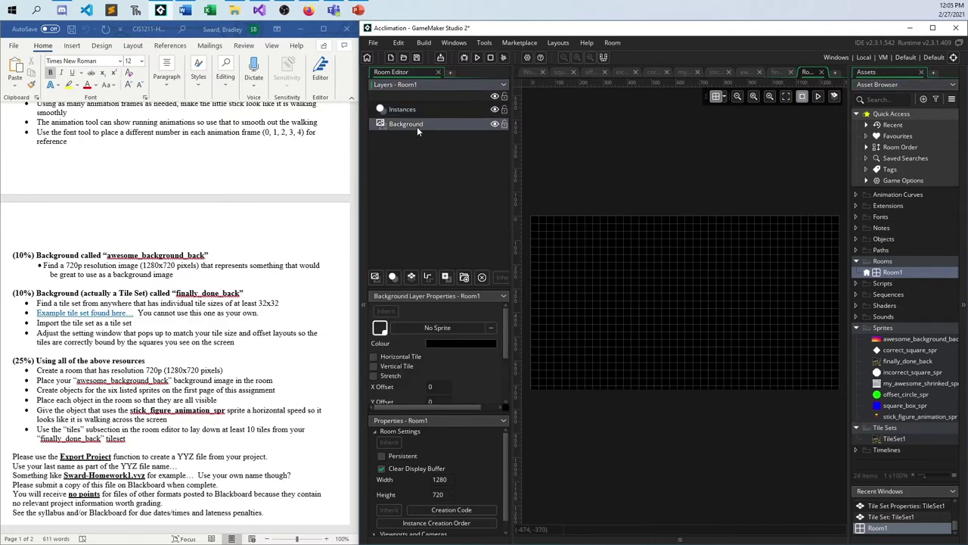
click(470, 327)
double_click(586, 365)
click(581, 361)
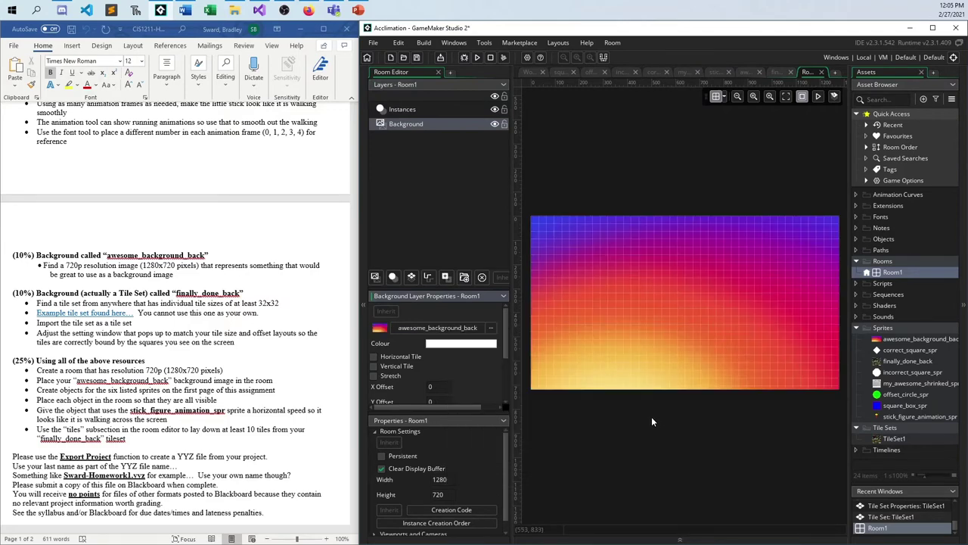
Run the game to check the room's background, close the game window, and review the Instances and Background layers
click(479, 58)
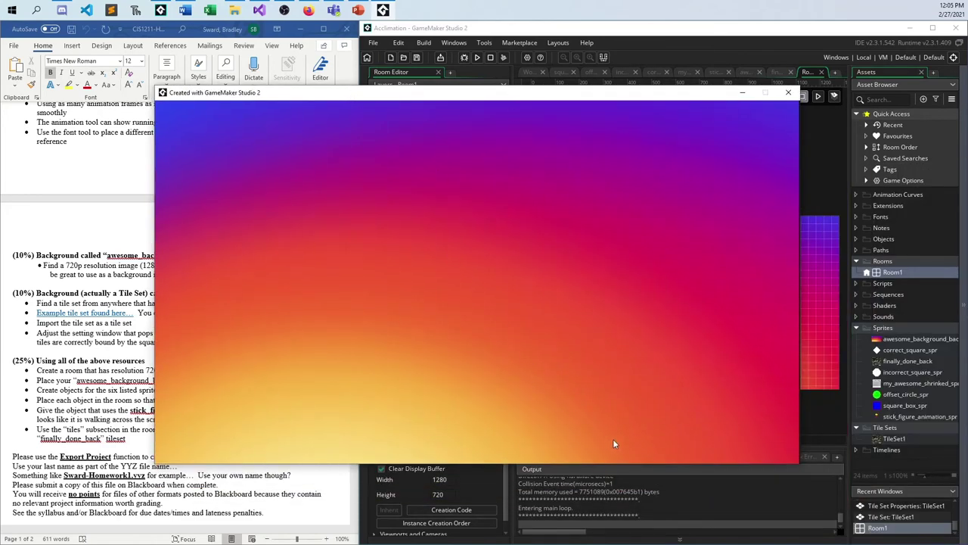
click(788, 93)
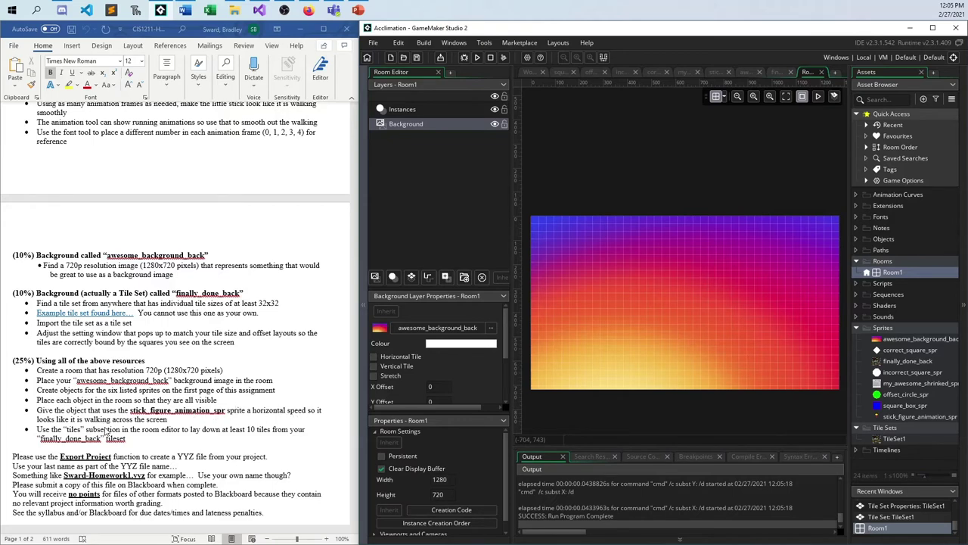
click(404, 109)
click(406, 125)
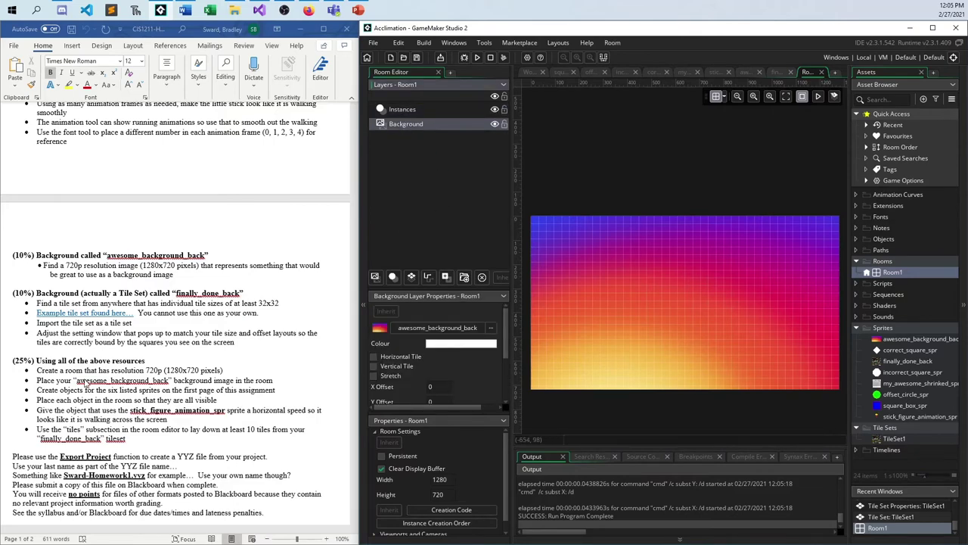
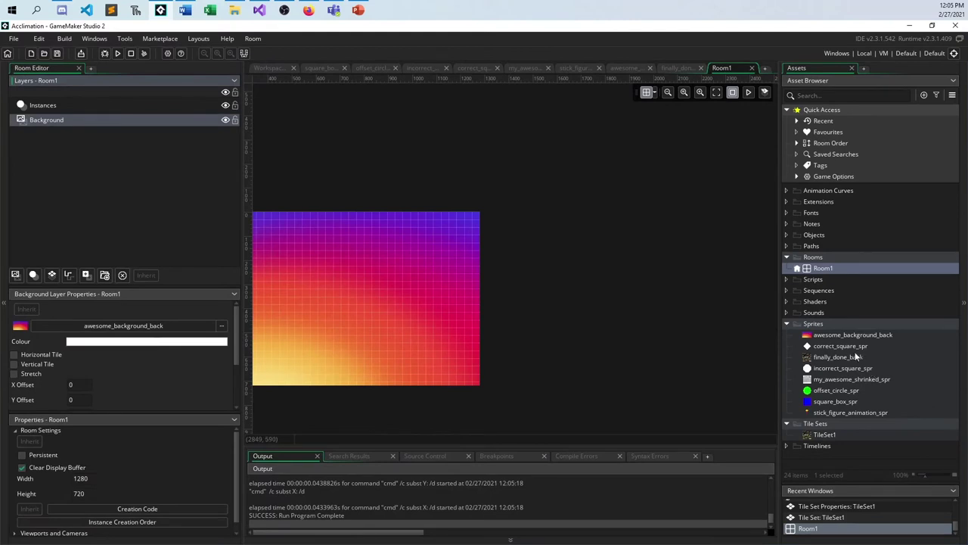
Create a new object in the Objects group and duplicate it once
click(821, 237)
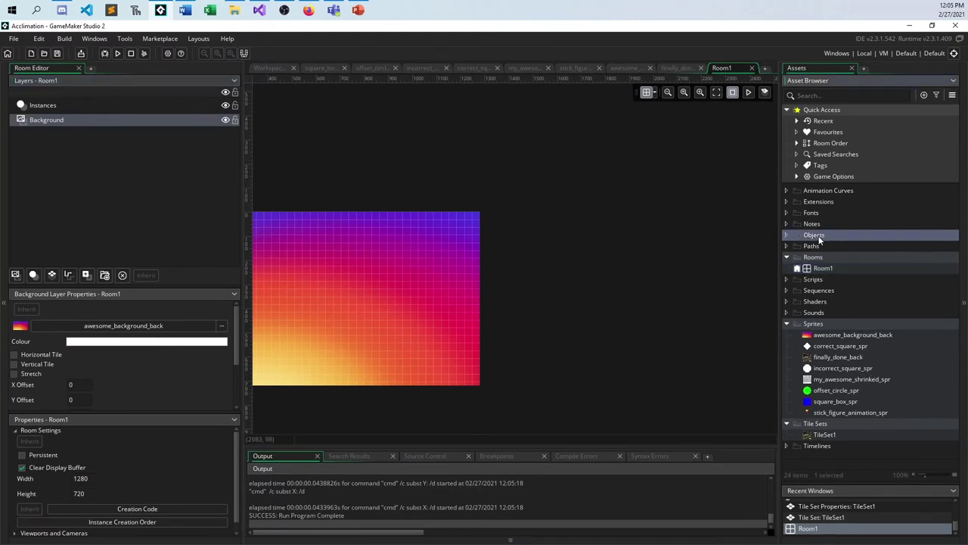
right_click(821, 240)
mouse_move(820, 242)
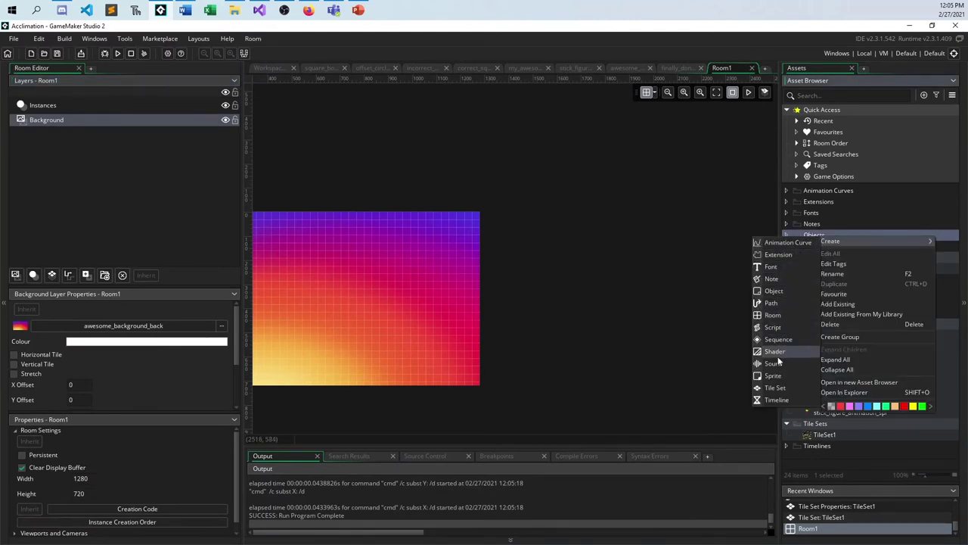
click(774, 292)
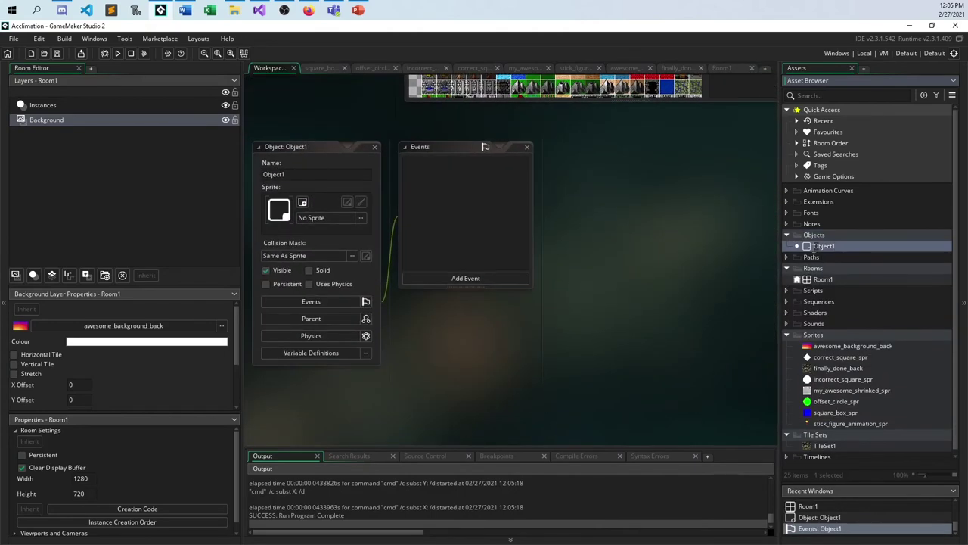
right_click(832, 247)
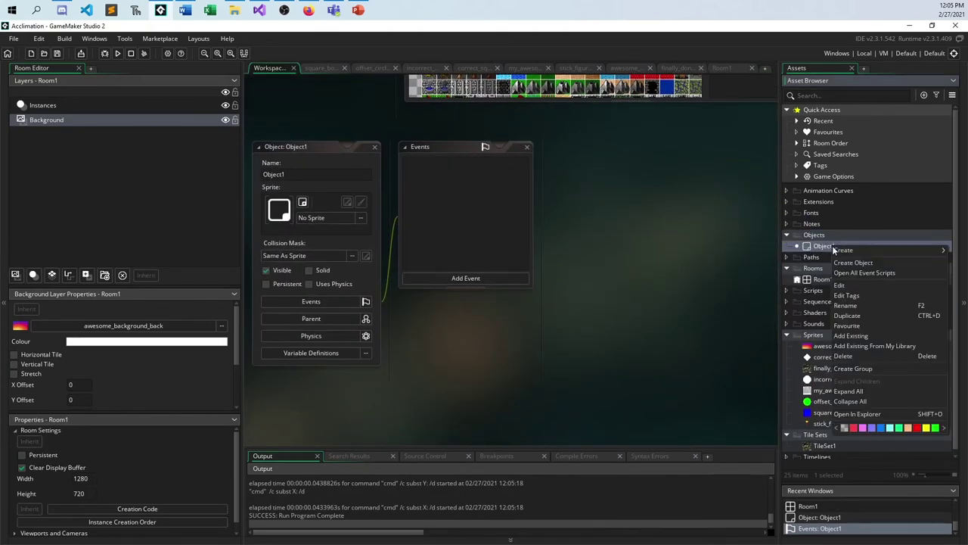
click(855, 314)
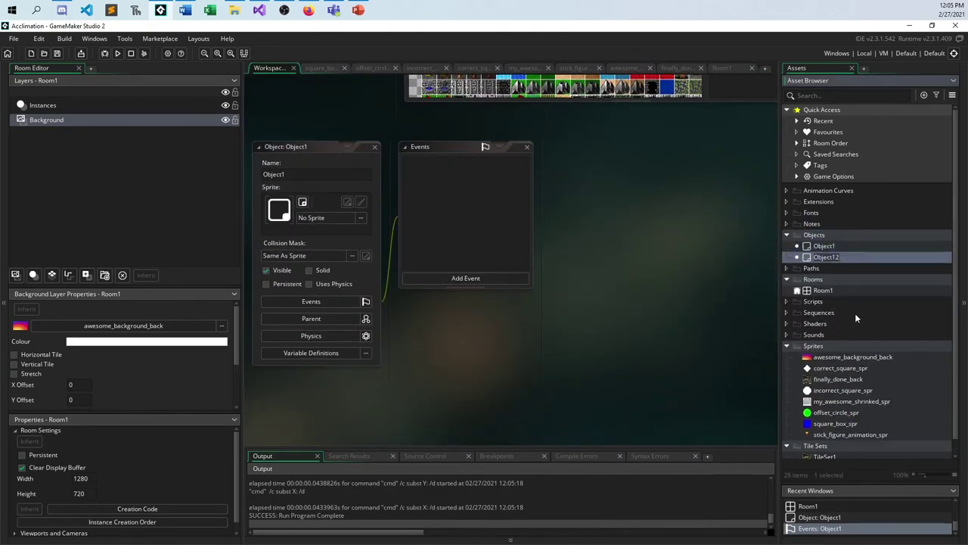
key(ctrl+v)
key(ctrl+v)
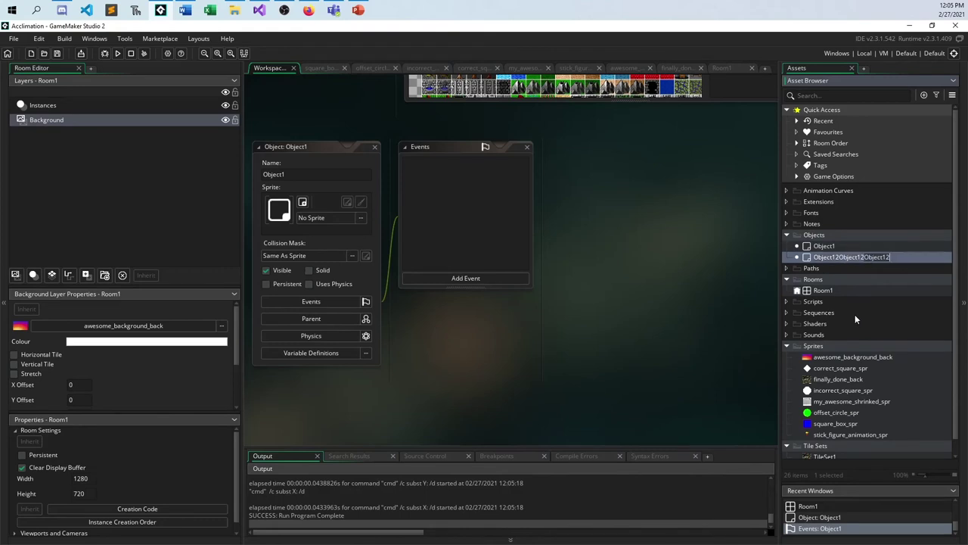
key(Escape)
Duplicate the object four more times so that the Objects group holds six objects
key(ctrl+d)
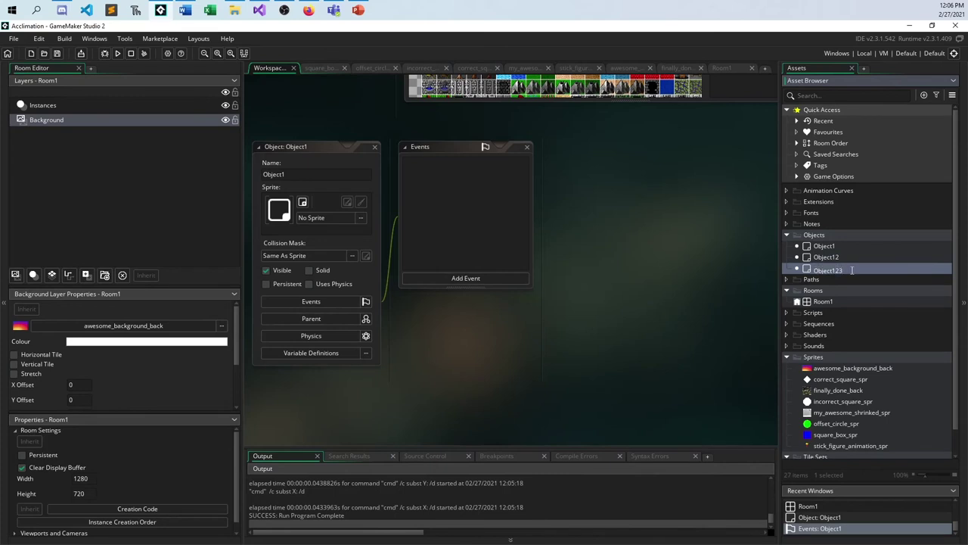
key(Return)
key(ctrl+d)
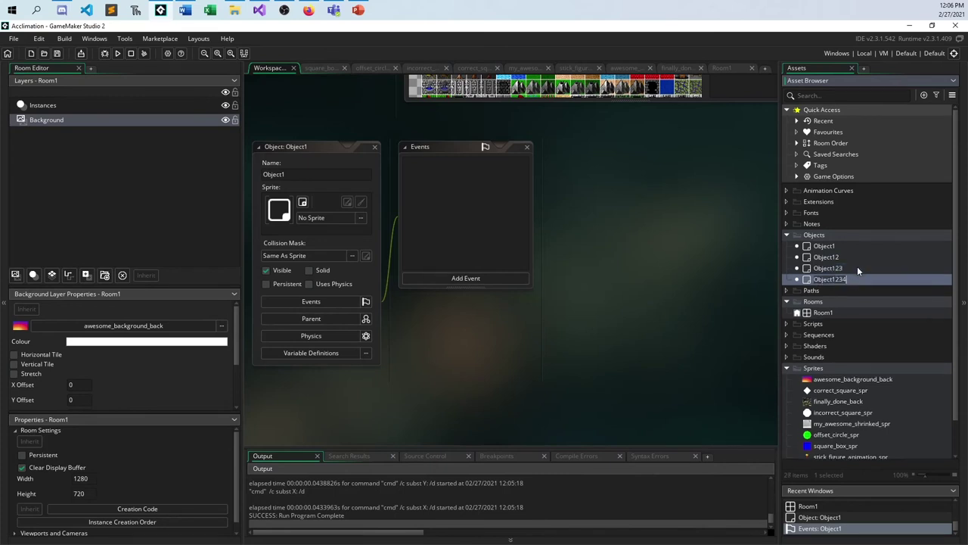
key(Return)
key(ctrl+d)
key(Return)
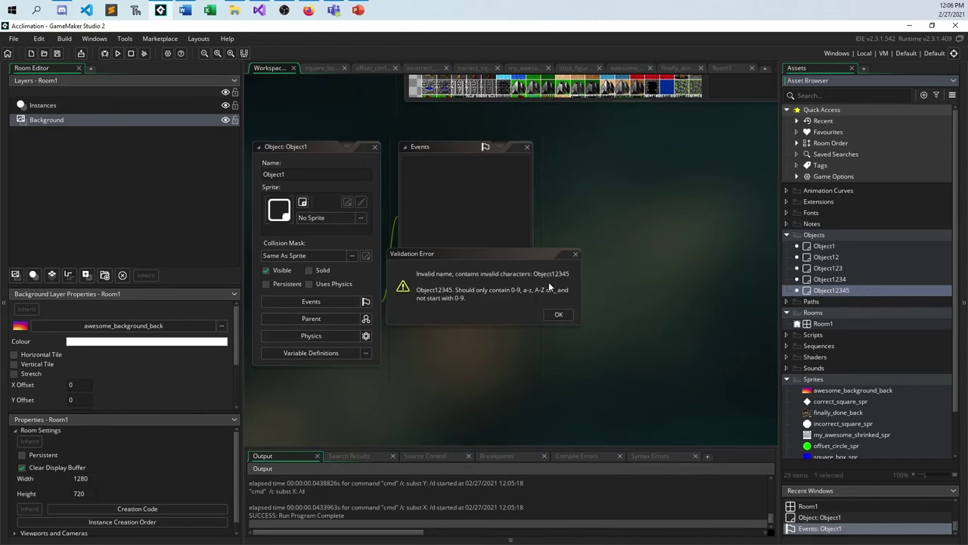
click(575, 254)
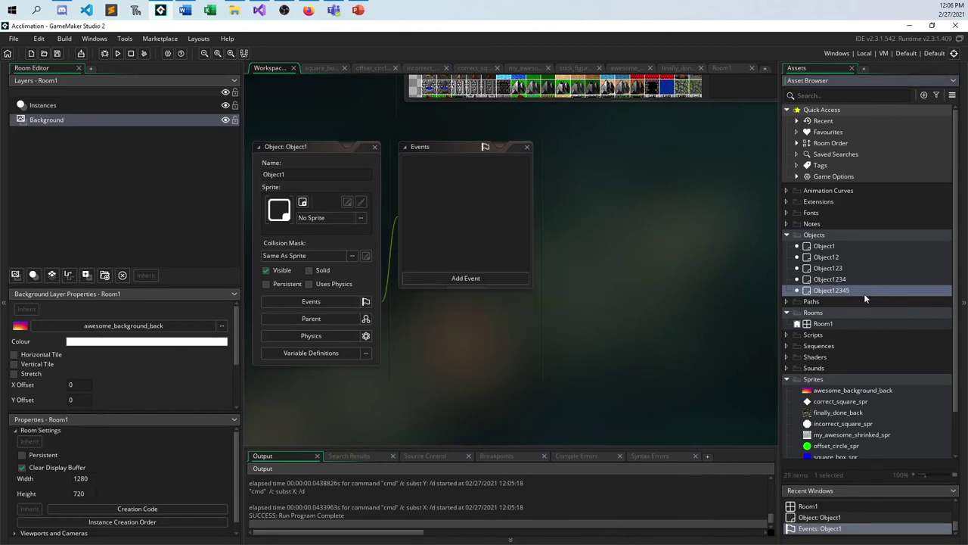
key(ctrl+d)
key(Return)
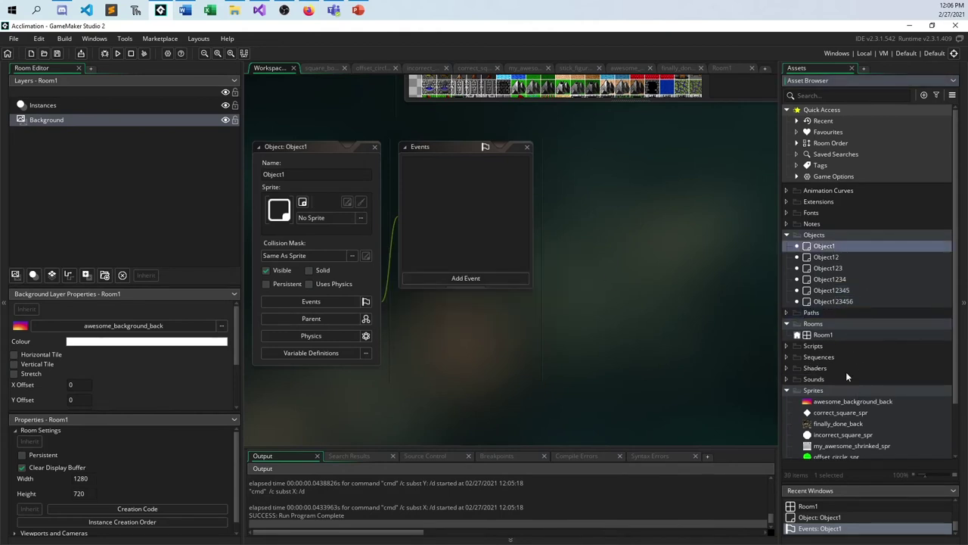
Rename the first object as box and the second object as circle
scroll(846, 372, down, 2)
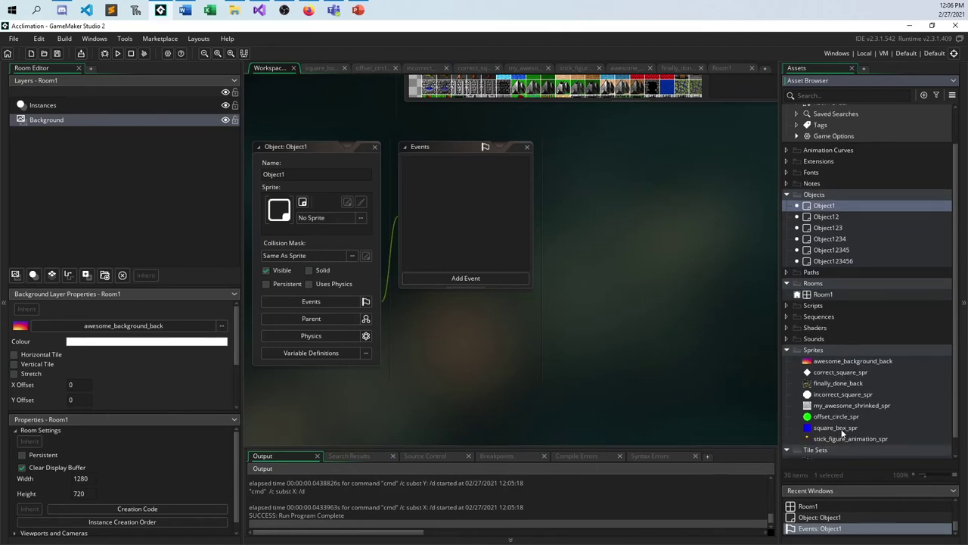
scroll(843, 433, up, 2)
click(826, 246)
text(H)
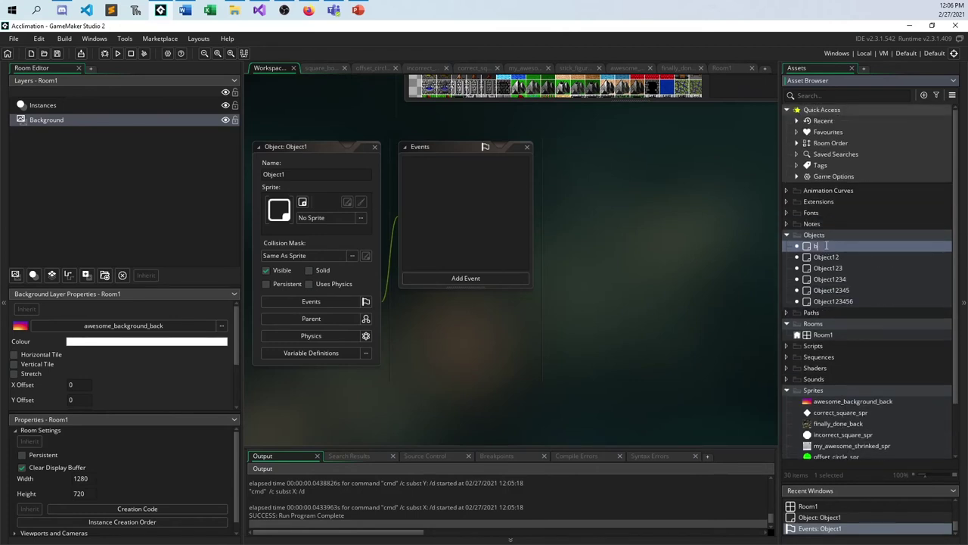
text(ox)
key(Return)
click(845, 258)
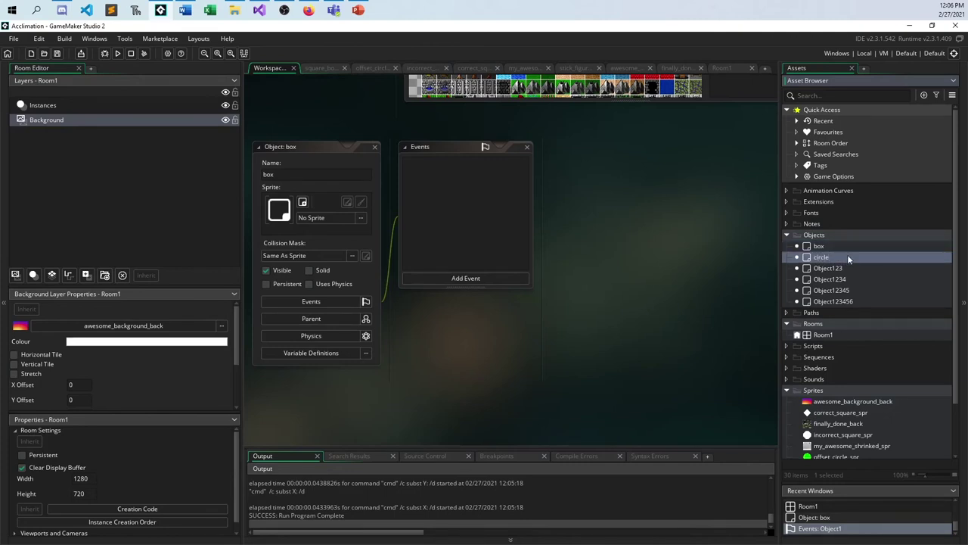
Rename the third object as incorrect and the fourth object as correct
click(846, 269)
text(incorrect)
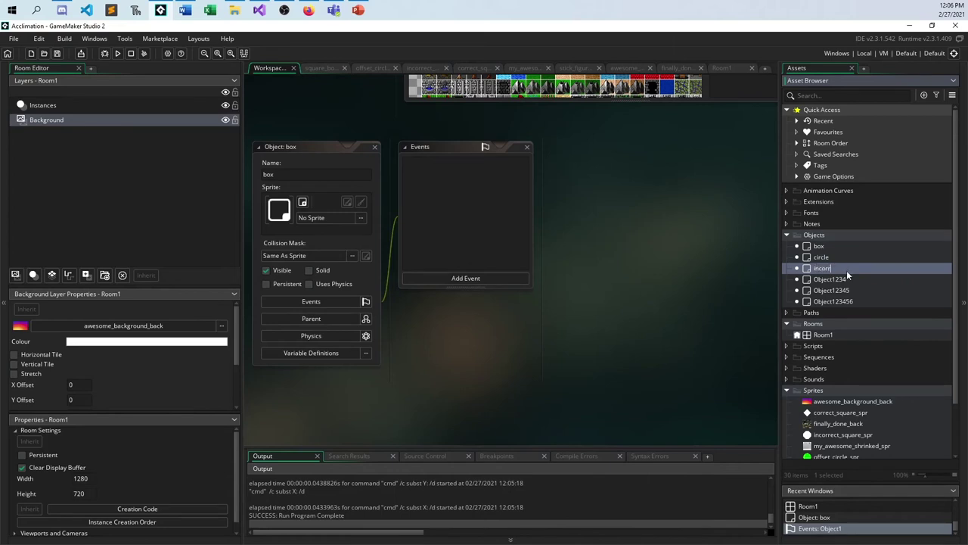
click(846, 279)
key(F2)
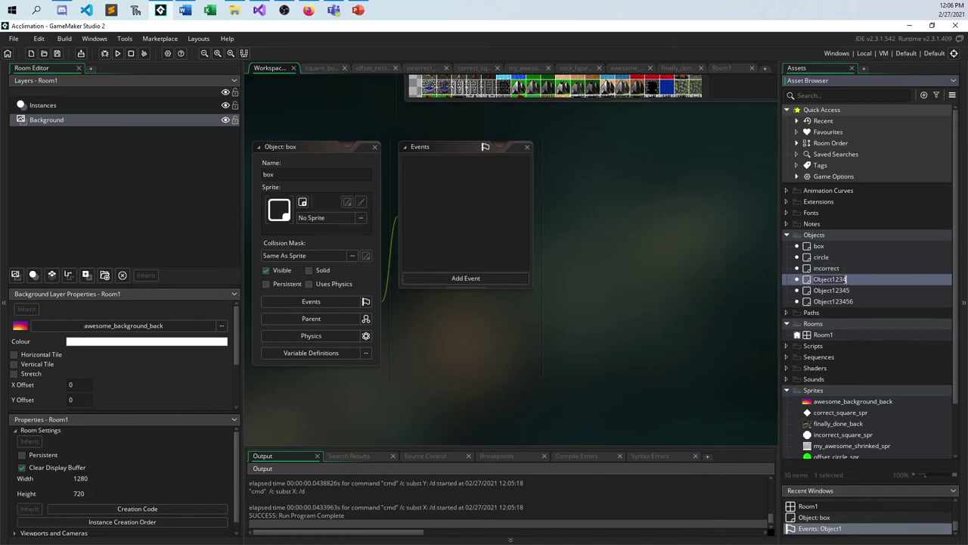
text(correct)
key(Return)
scroll(902, 271, down, 1)
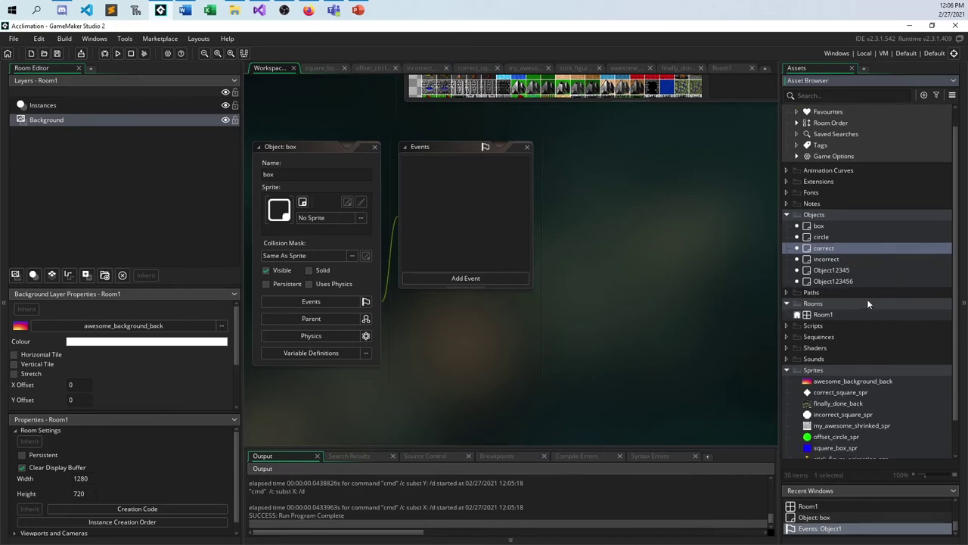
right_click(810, 216)
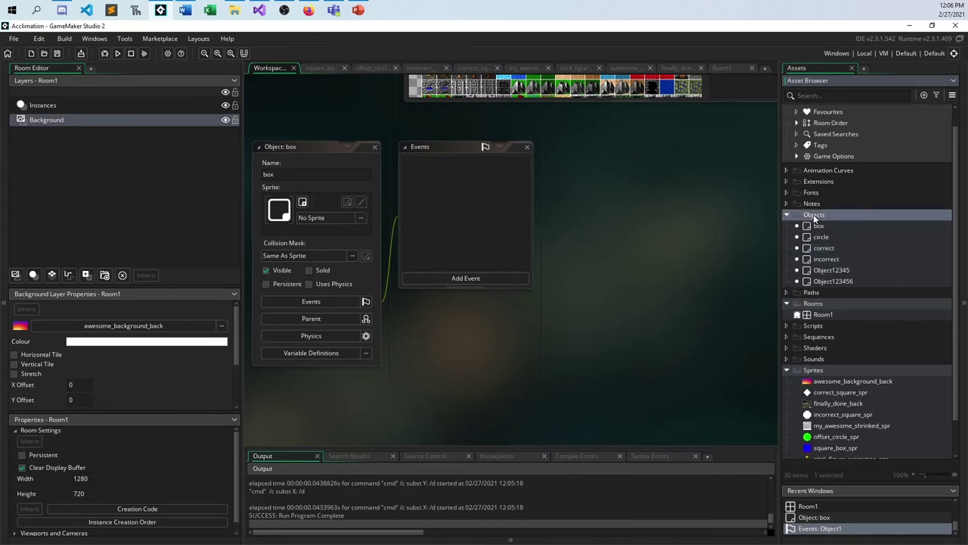
click(860, 371)
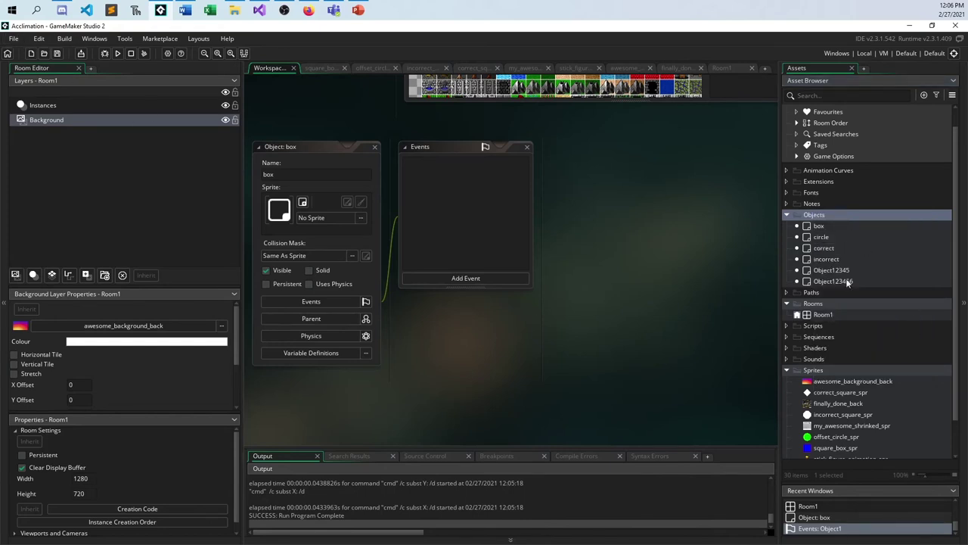
Open the box object and assign the square_box_spr sprite to it
scroll(870, 408, down, 1)
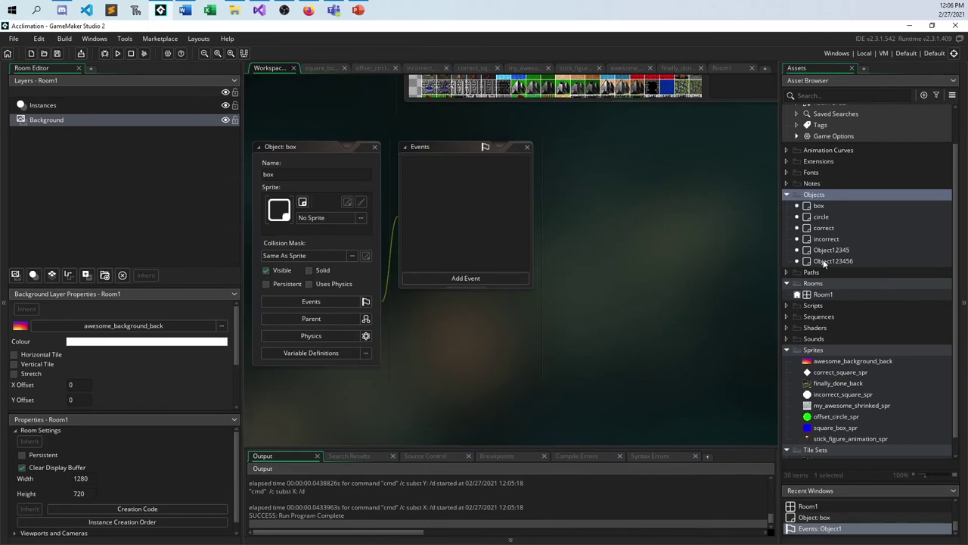
click(817, 205)
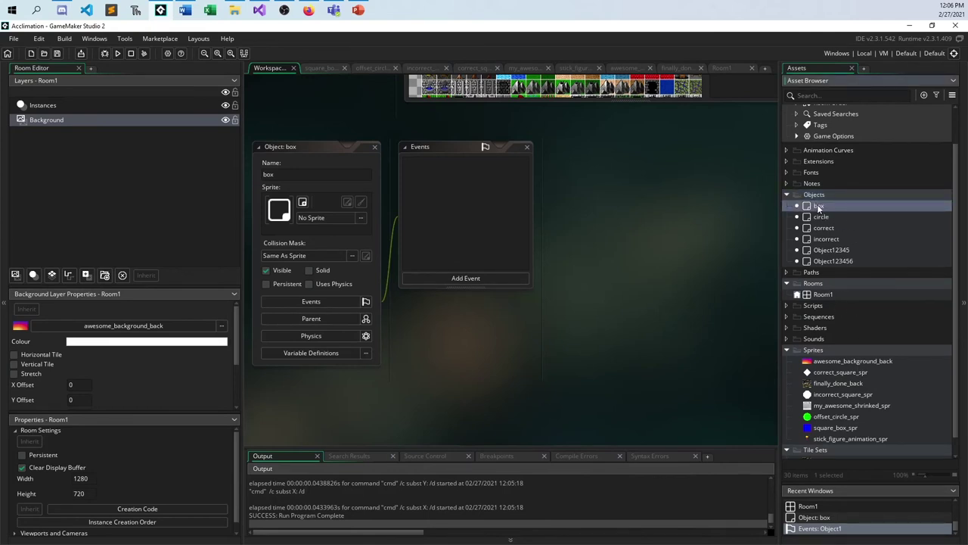
double_click(819, 208)
click(333, 217)
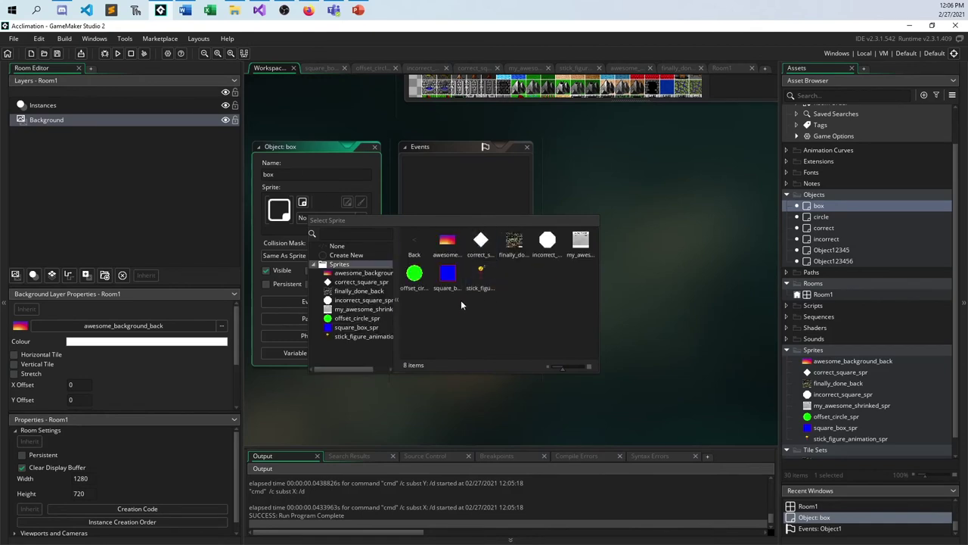
double_click(448, 274)
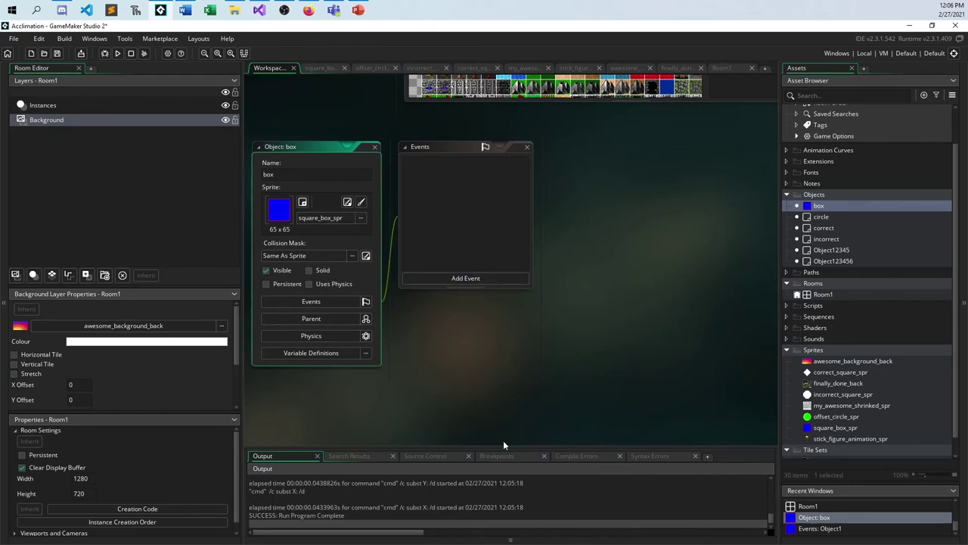
Open the circle object and assign the offset_circle_spr sprite to it
double_click(827, 216)
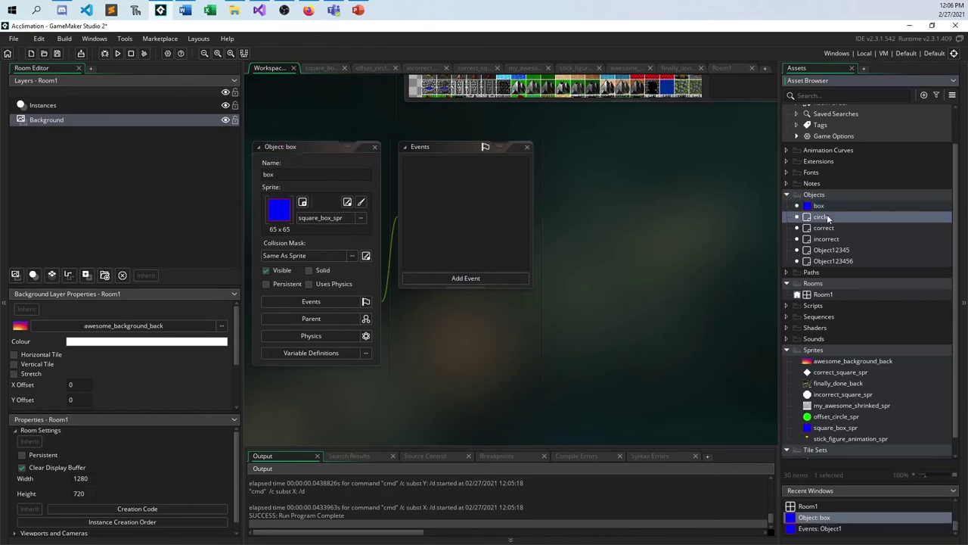
click(353, 218)
double_click(500, 244)
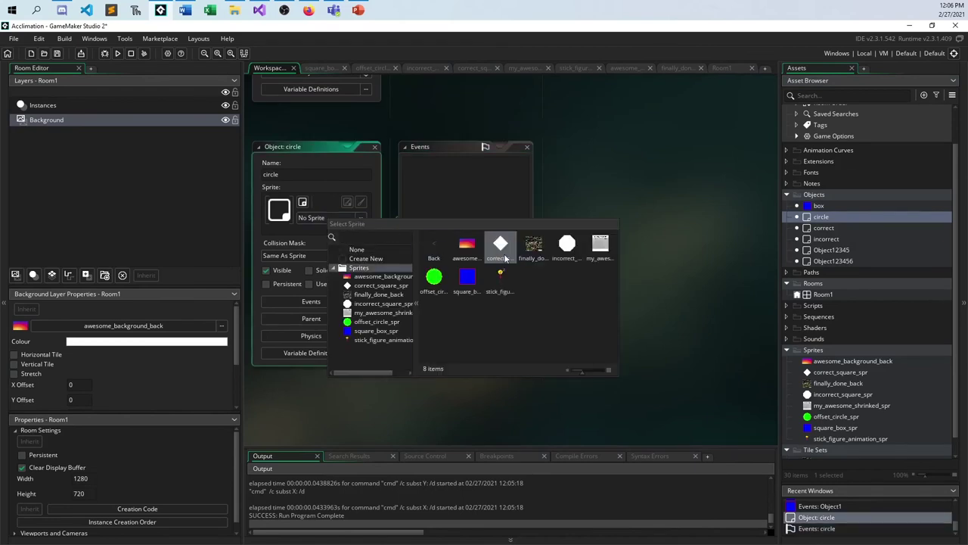
click(438, 284)
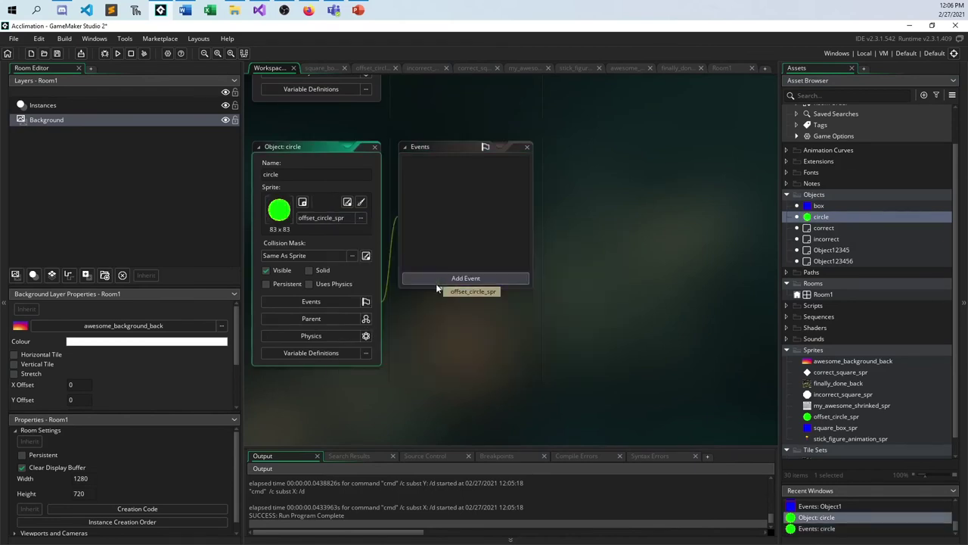
Open the correct object and assign the correct_square_spr sprite to it
double_click(824, 227)
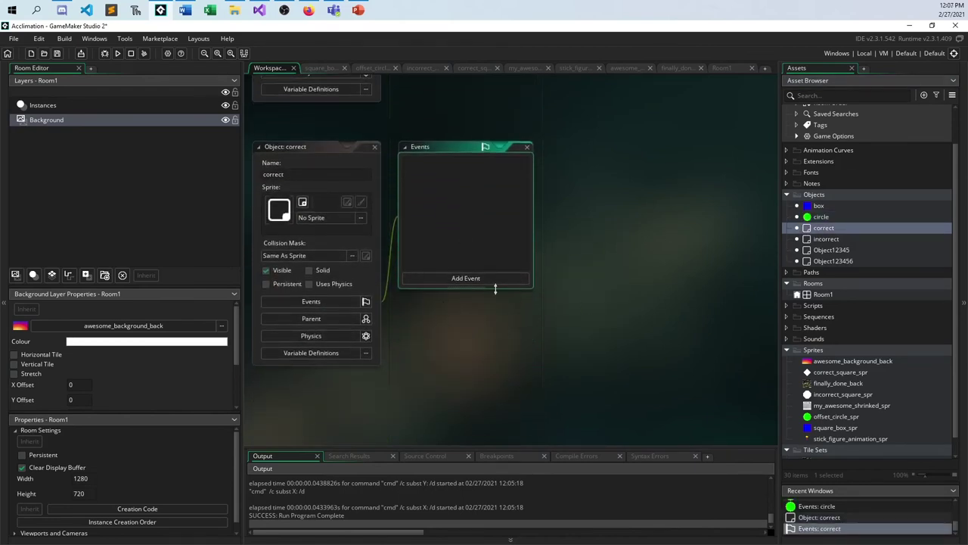
click(485, 278)
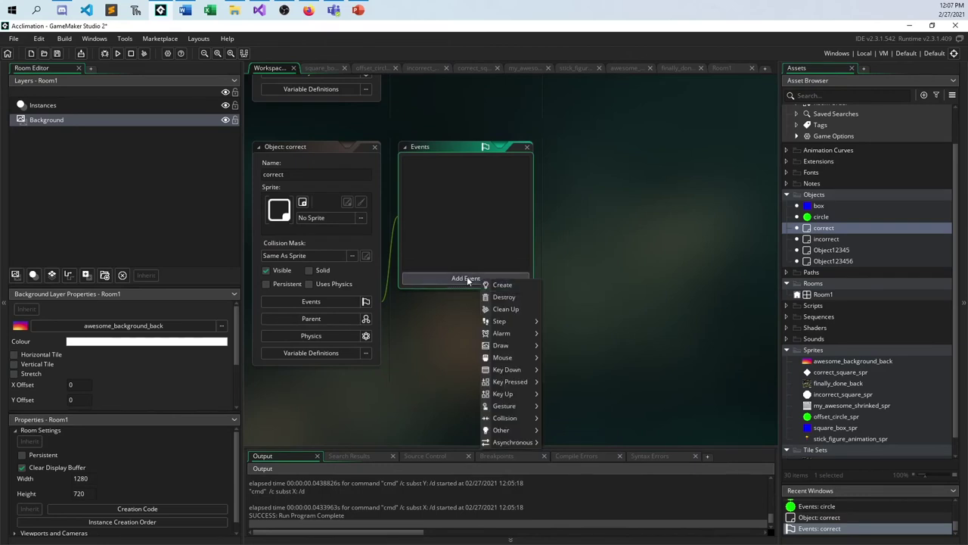
click(345, 218)
double_click(494, 242)
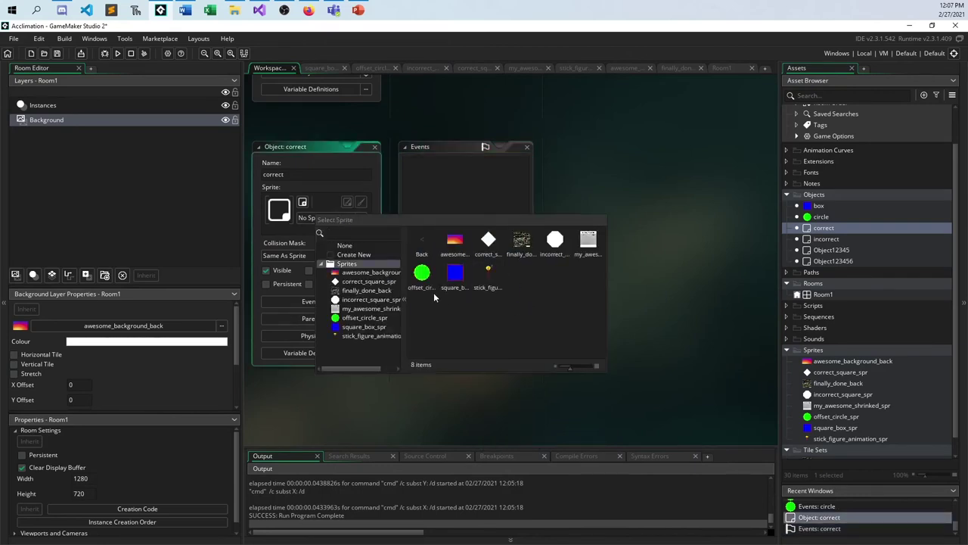
click(488, 242)
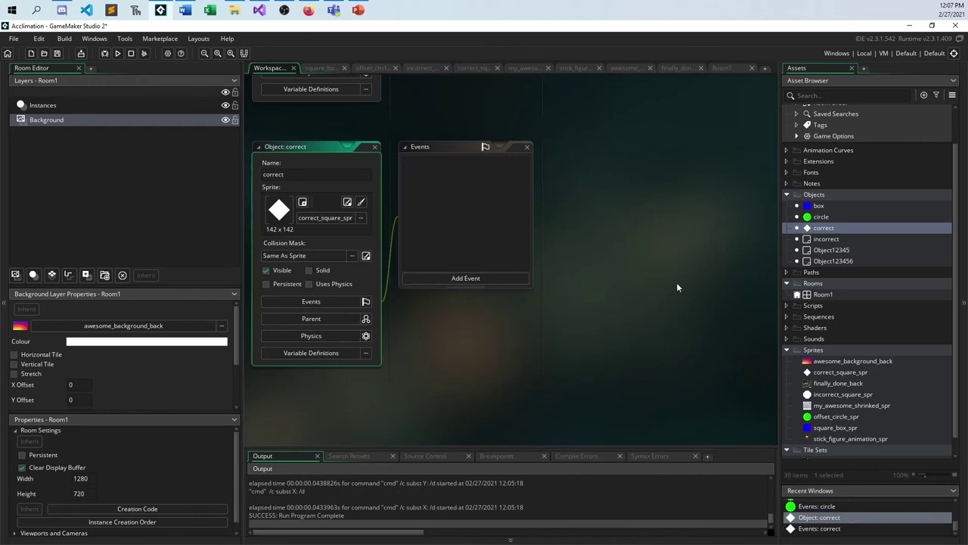
Open the incorrect object and assign the incorrect_square_spr sprite to it
double_click(826, 238)
click(346, 219)
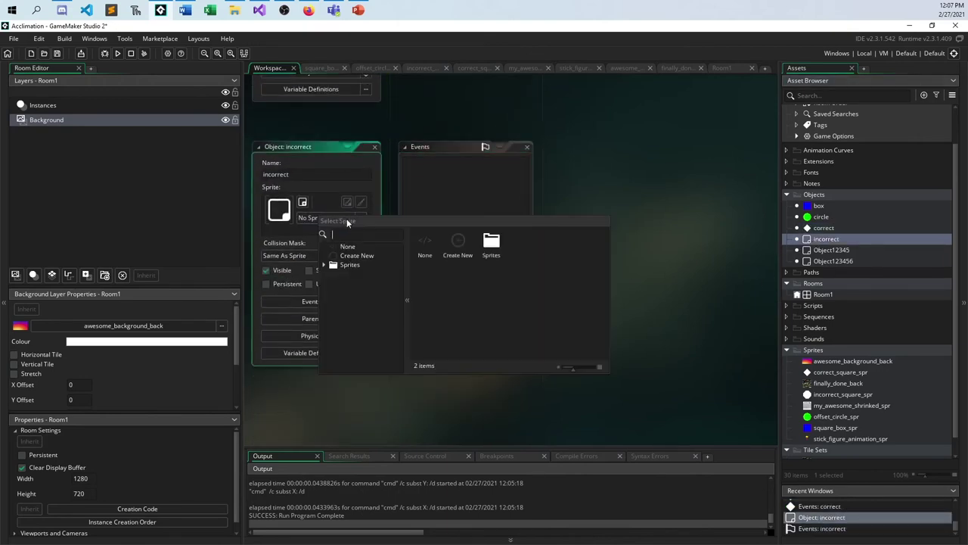
double_click(499, 250)
click(558, 242)
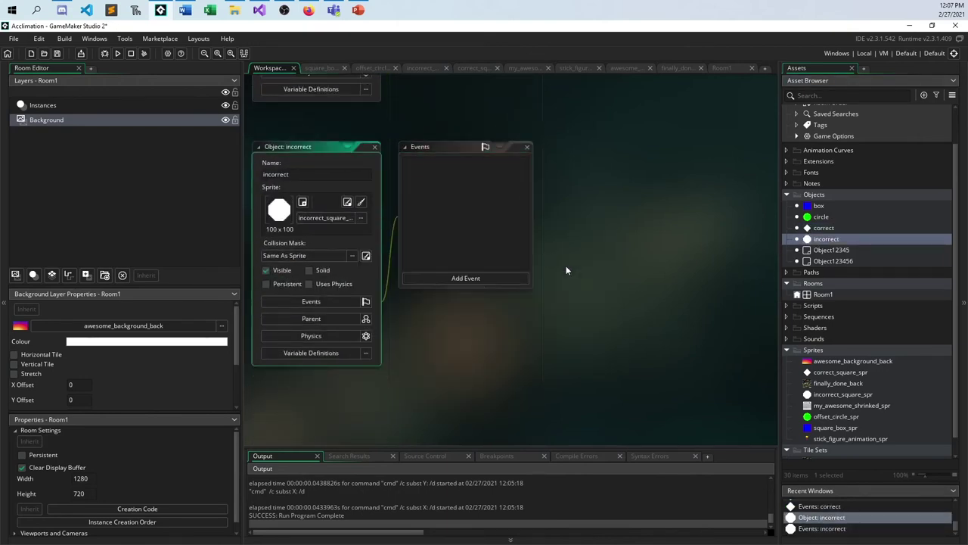
click(627, 350)
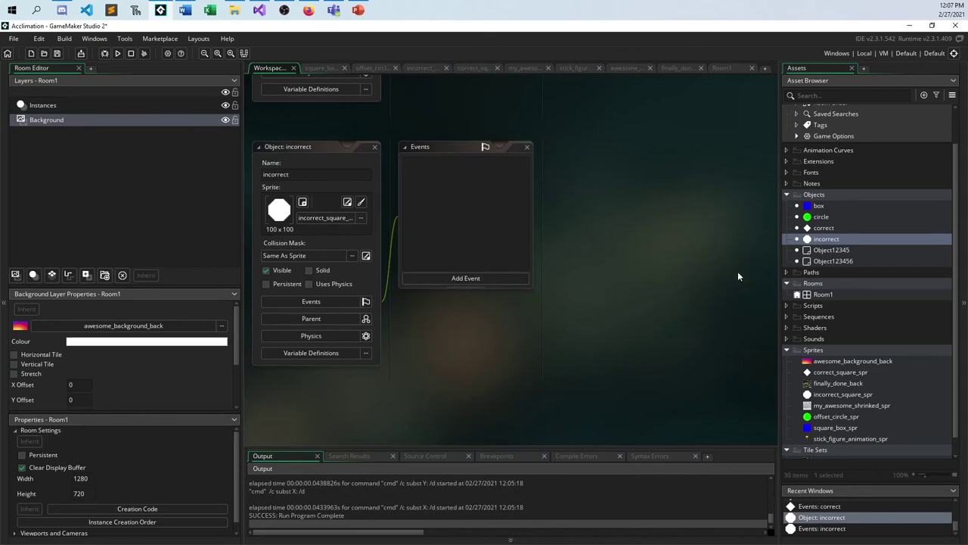
Open Room1 and make its Instances layer the active layer for placing objects
double_click(833, 293)
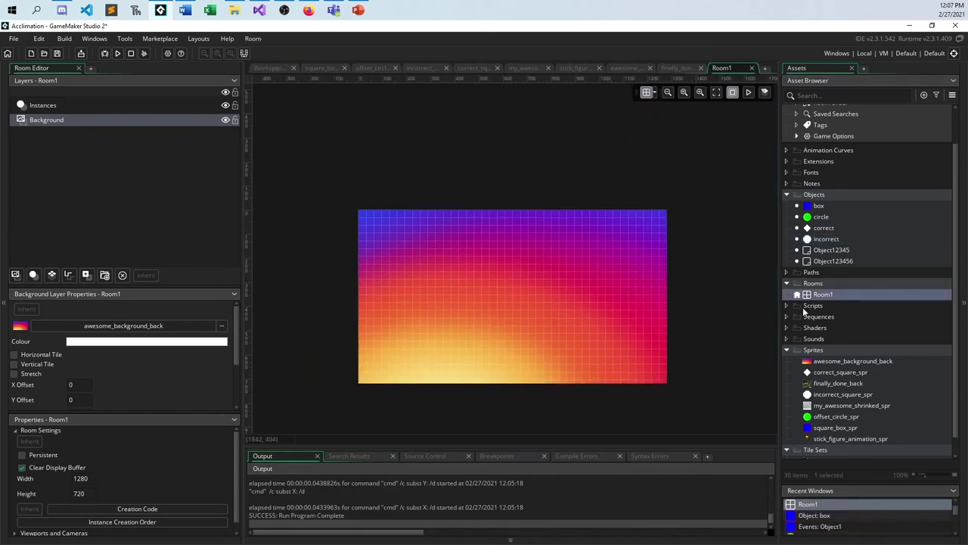
ctrl+scroll(682, 331, up, 5)
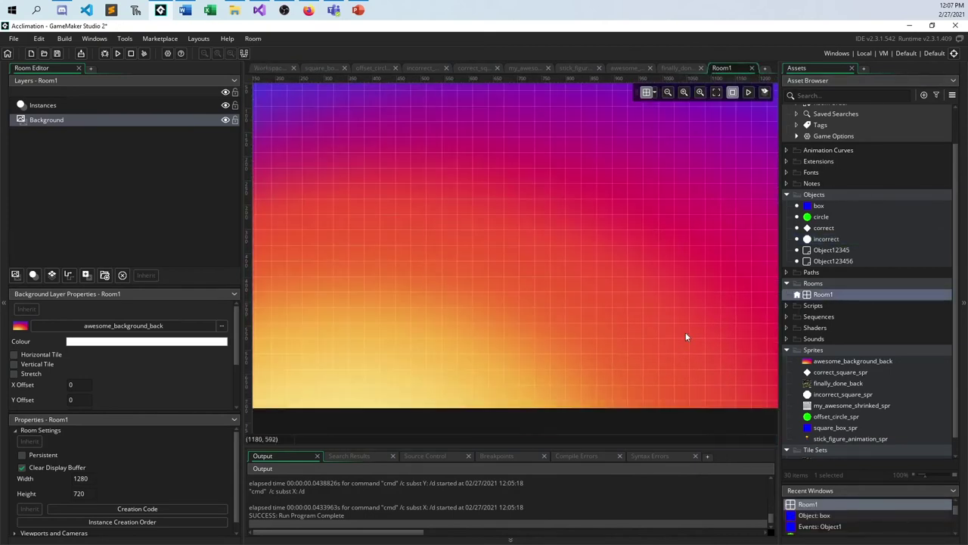
ctrl+scroll(595, 328, down, 5)
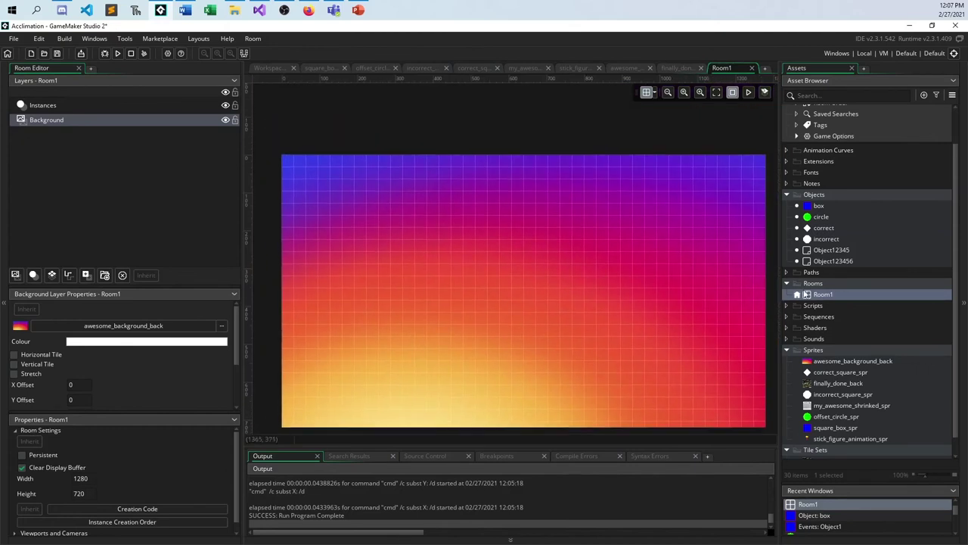
click(820, 209)
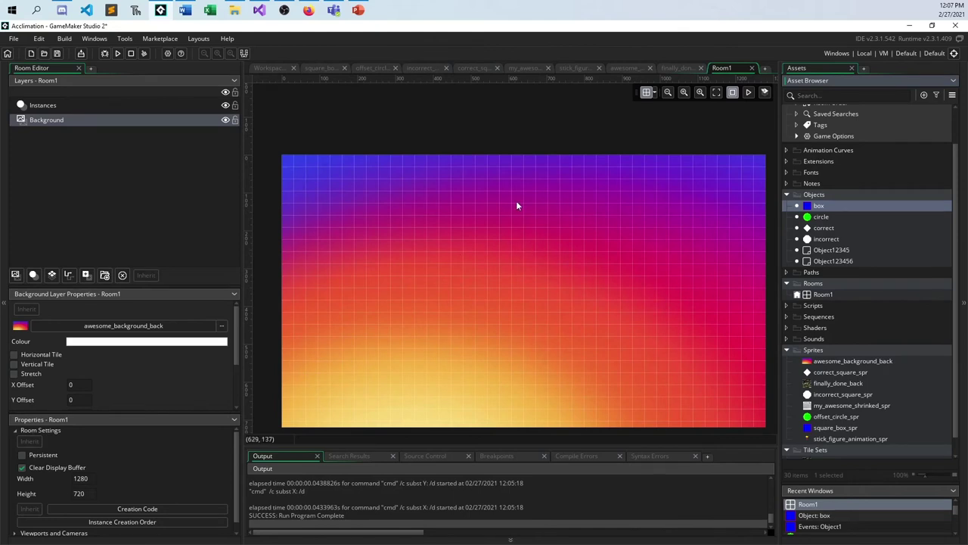
click(58, 106)
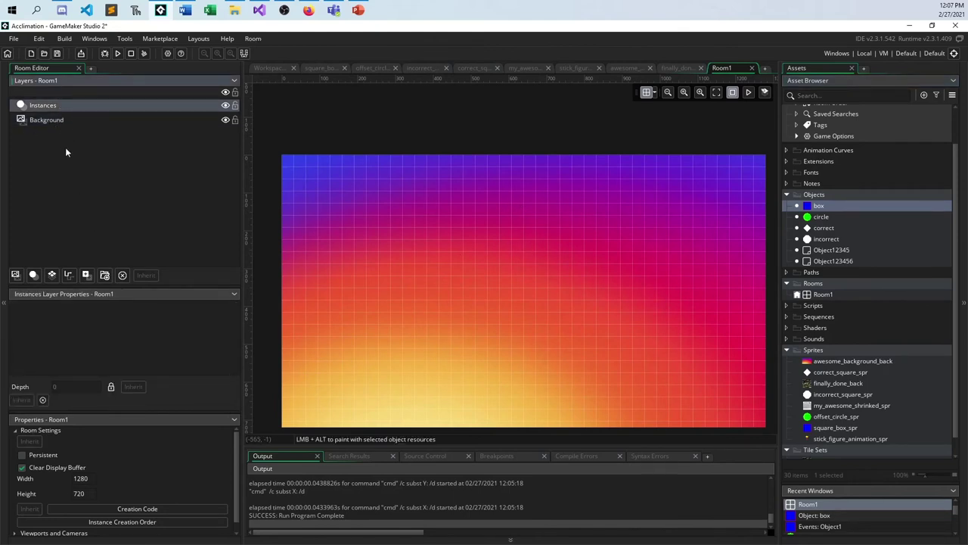
click(47, 121)
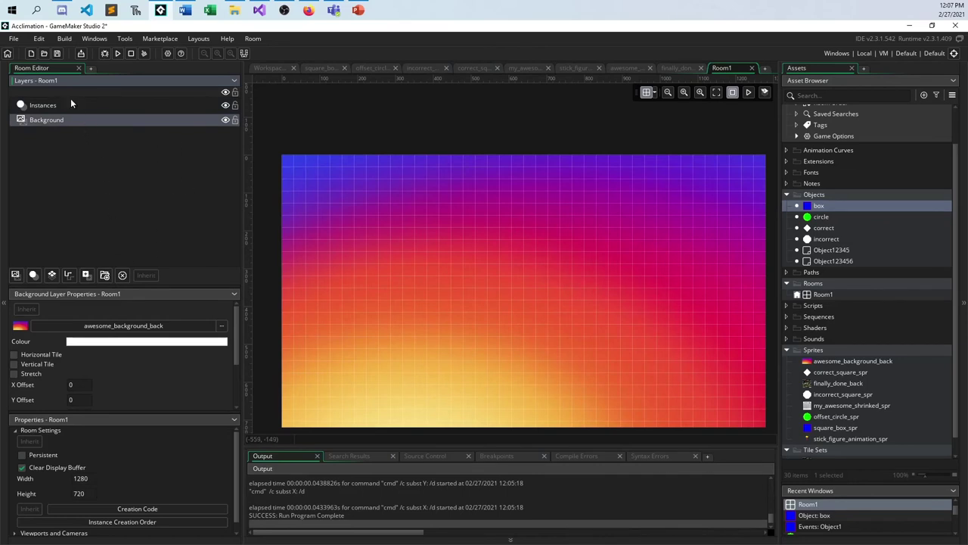
click(50, 108)
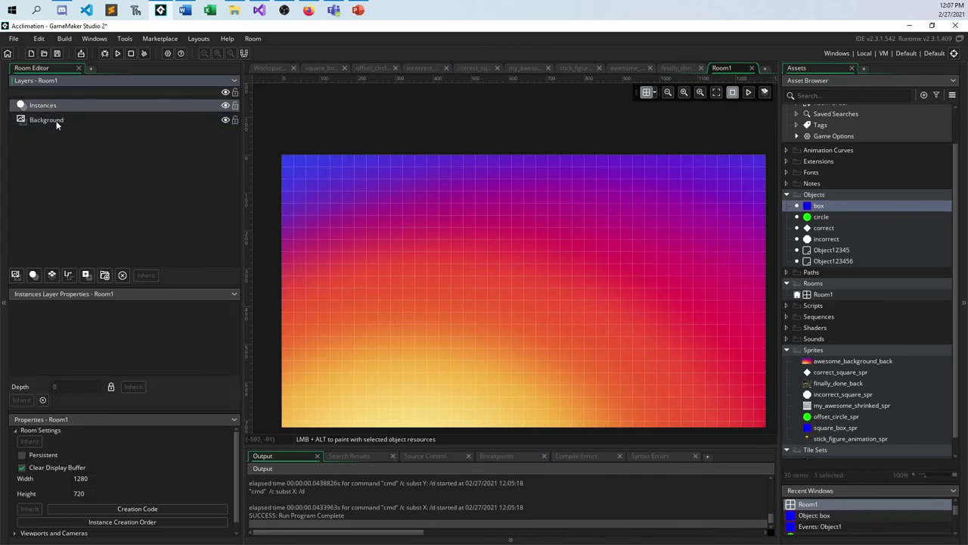
click(56, 121)
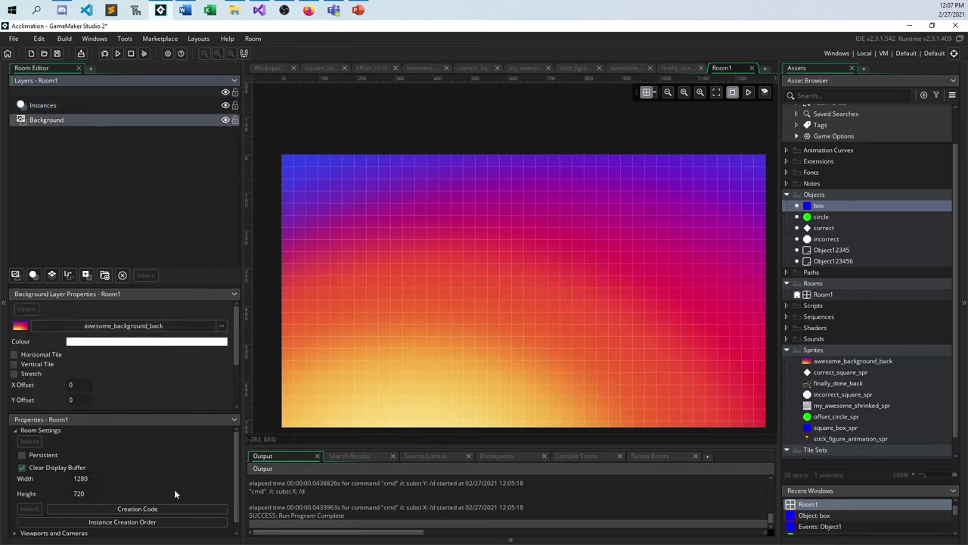
click(43, 105)
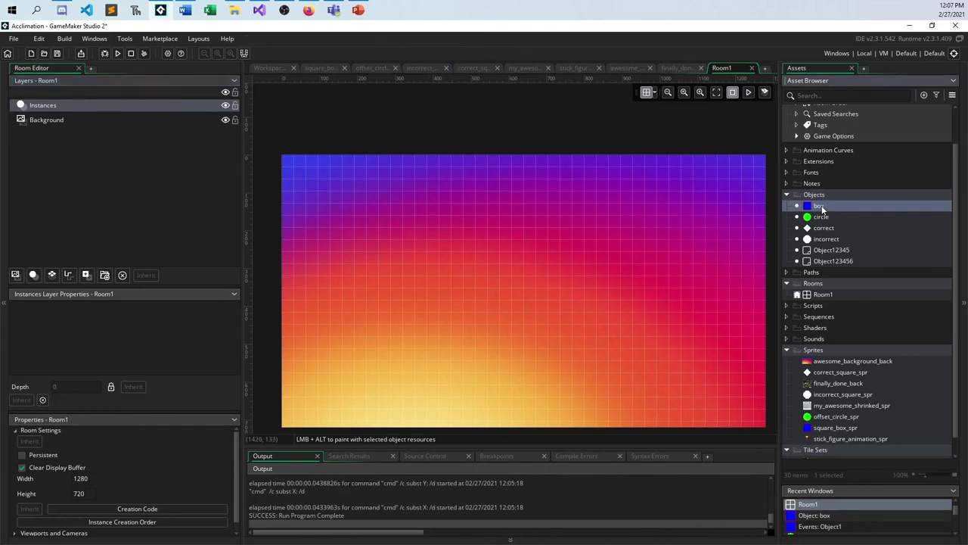
Place three box instances in Room1 at about (96, 128), (512, 384) and (960, 192)
drag(818, 206, 417, 248)
drag(331, 217, 330, 217)
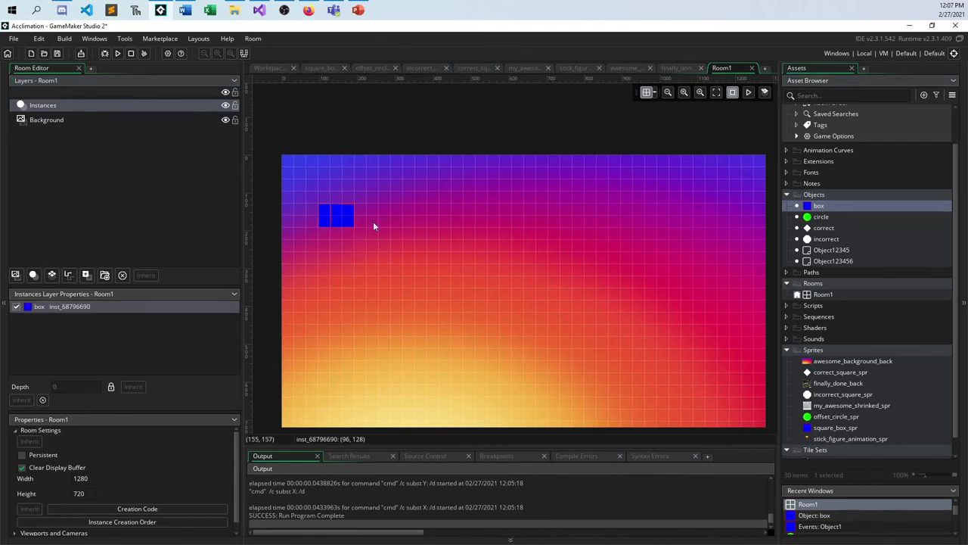
click(488, 312)
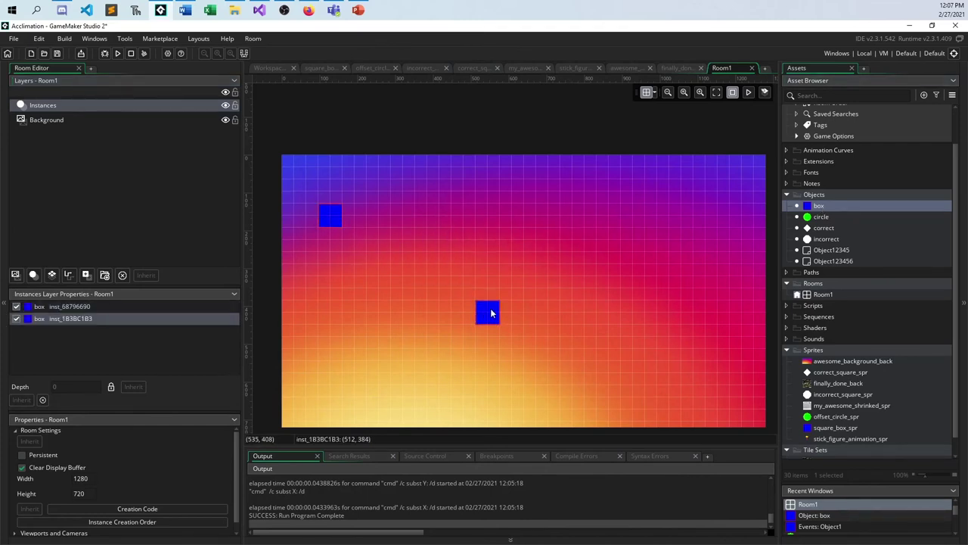
click(655, 238)
Place three circle instances in Room1: near the upper-left box, right of the centre, and near the upper-right corner at about (1120, 128)
drag(821, 216, 527, 227)
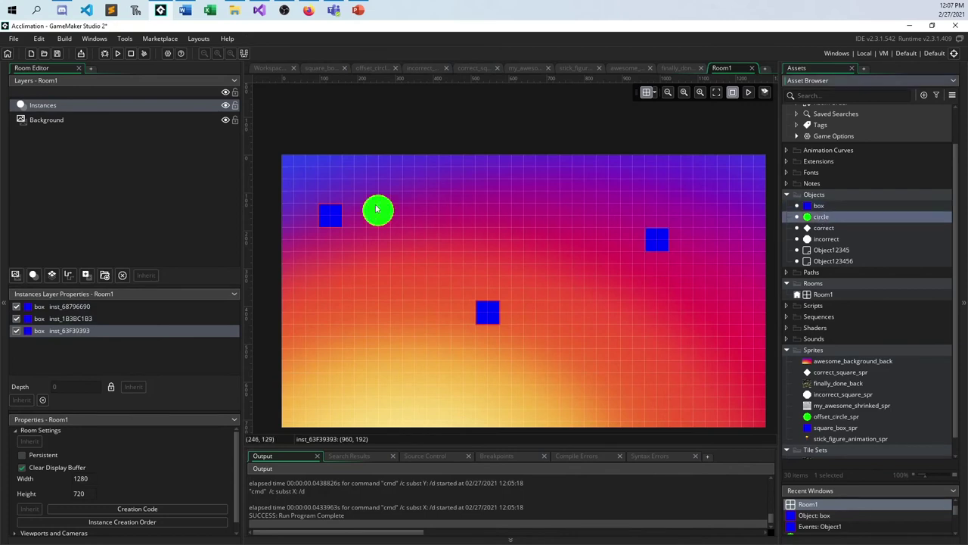
click(379, 212)
click(608, 294)
click(714, 215)
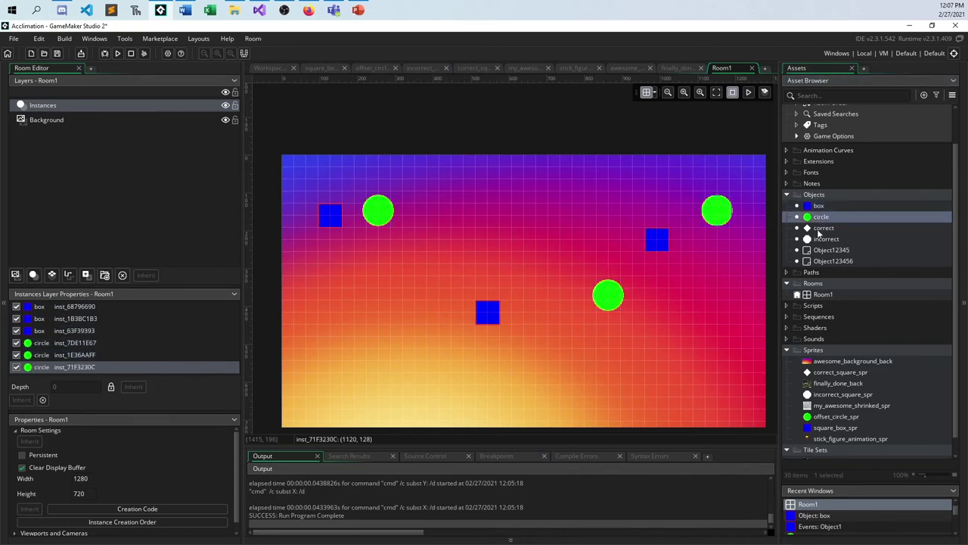
Place three correct instances across Room1: one on the left, one near the centre and one on the right at about (1056, 320)
drag(823, 227, 370, 308)
click(527, 248)
click(721, 295)
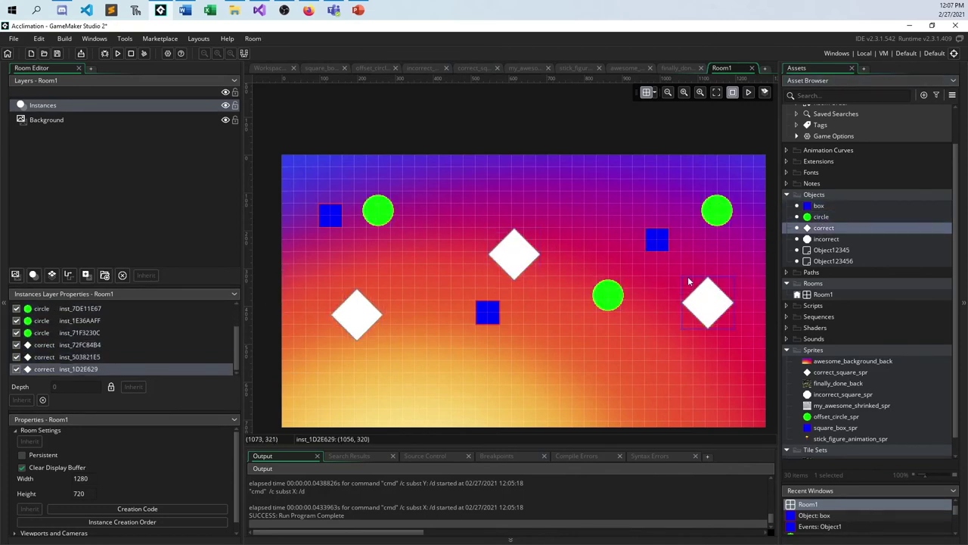
Place four incorrect instances in Room1, two along the upper part and two among the shapes in the middle
drag(826, 239, 408, 263)
drag(515, 215, 441, 191)
drag(539, 190, 551, 190)
drag(611, 310, 527, 299)
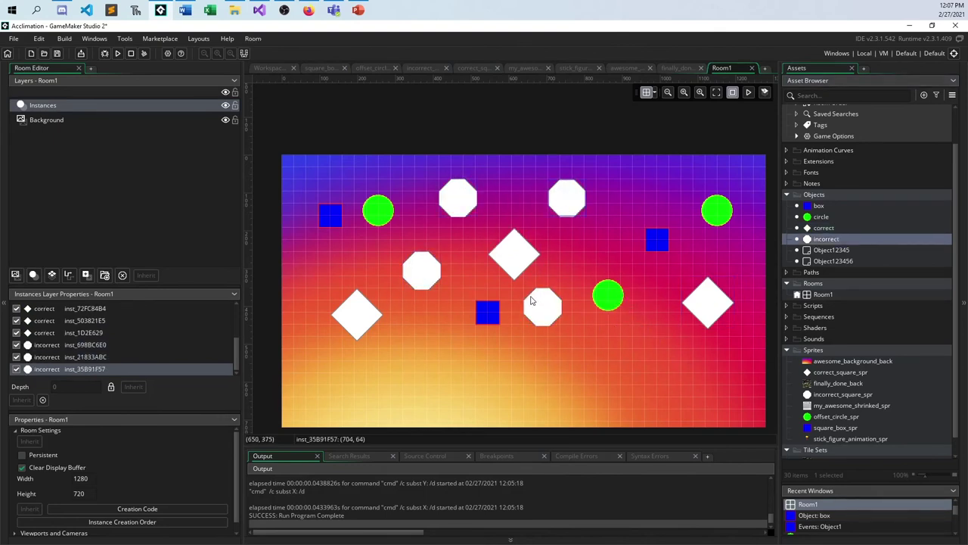
Run the game to check the placed objects over the background, and close the game window
key(F5)
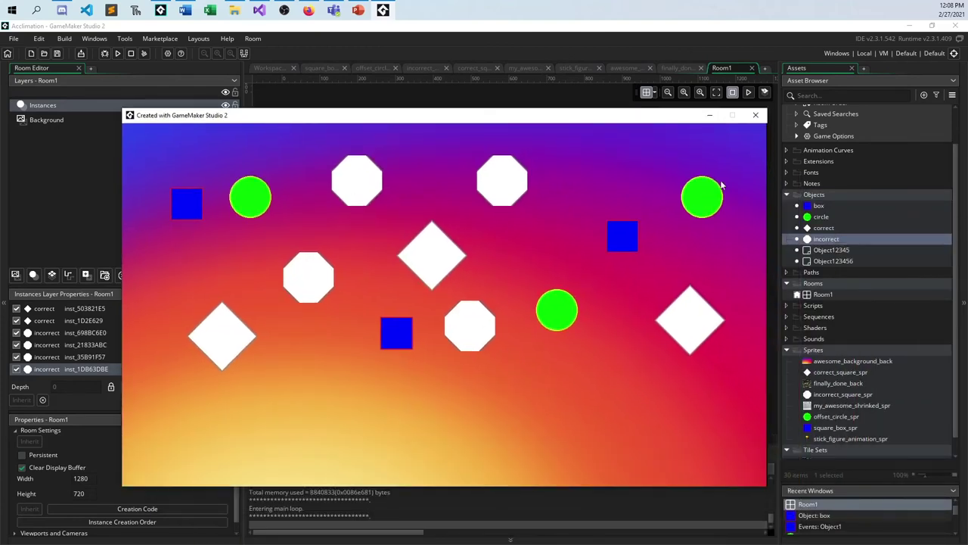
click(756, 116)
scroll(846, 425, down, 1)
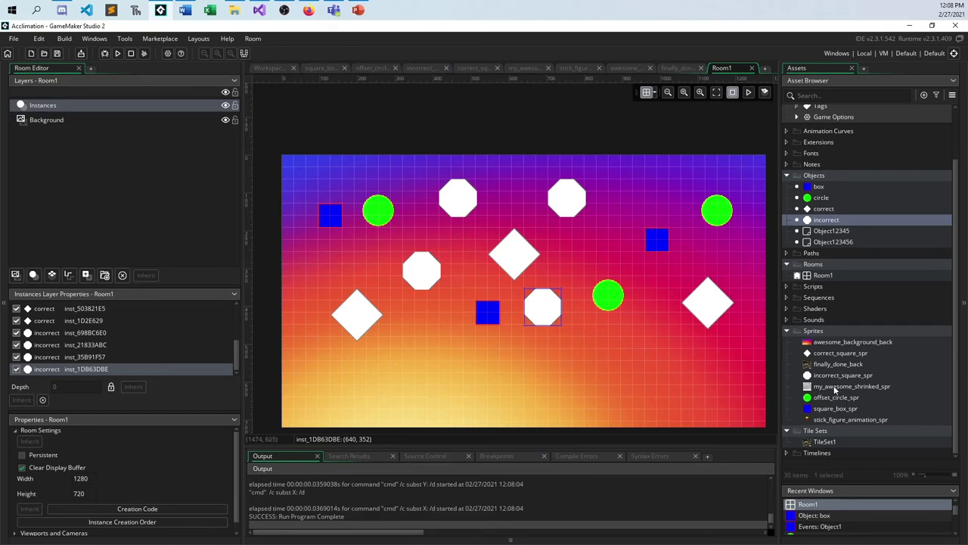
Create a new object in the Objects group and keep its default name
right_click(825, 180)
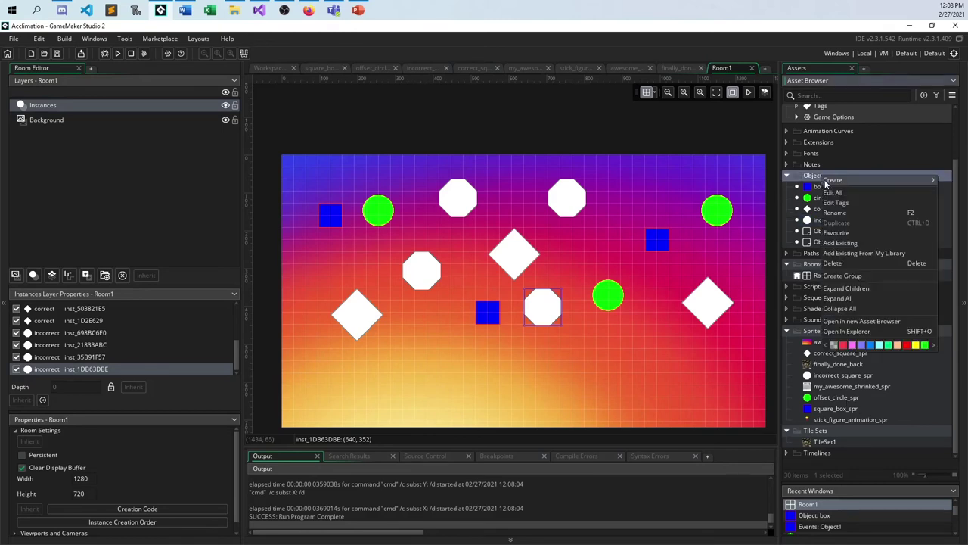
mouse_move(828, 180)
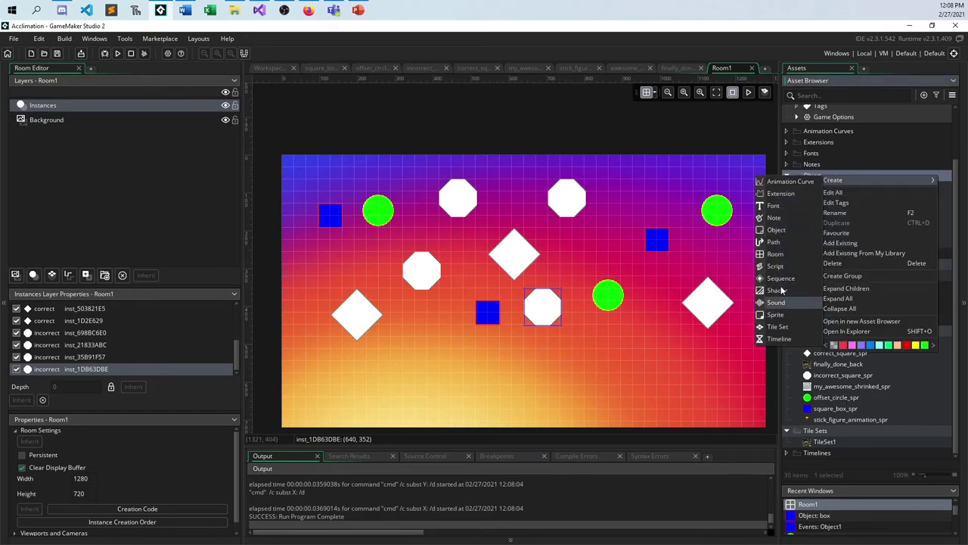
click(777, 230)
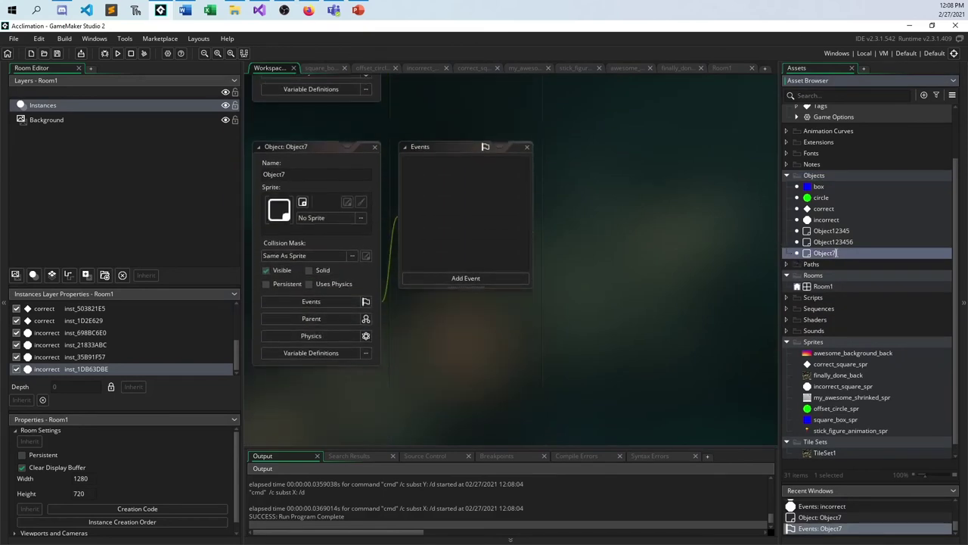
Rename Object12345 as stick and assign the stick_figure_animation_spr sprite to it
double_click(832, 231)
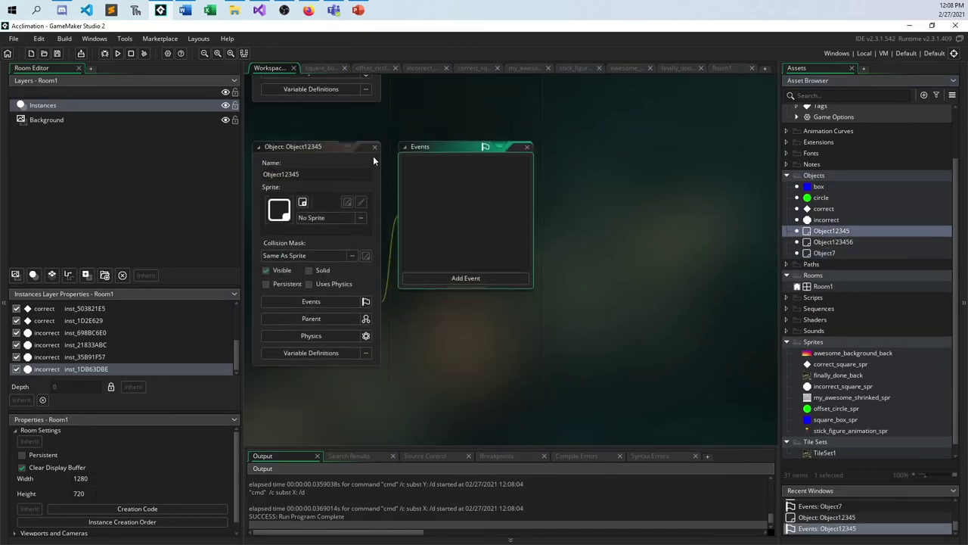
click(266, 173)
key(ctrl+a)
key(BackSpace)
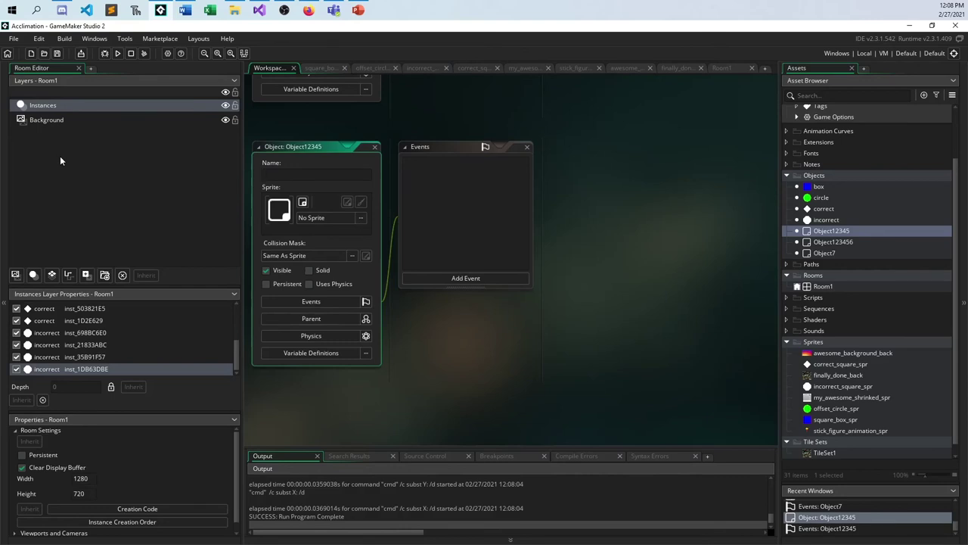
text(stick)
click(327, 218)
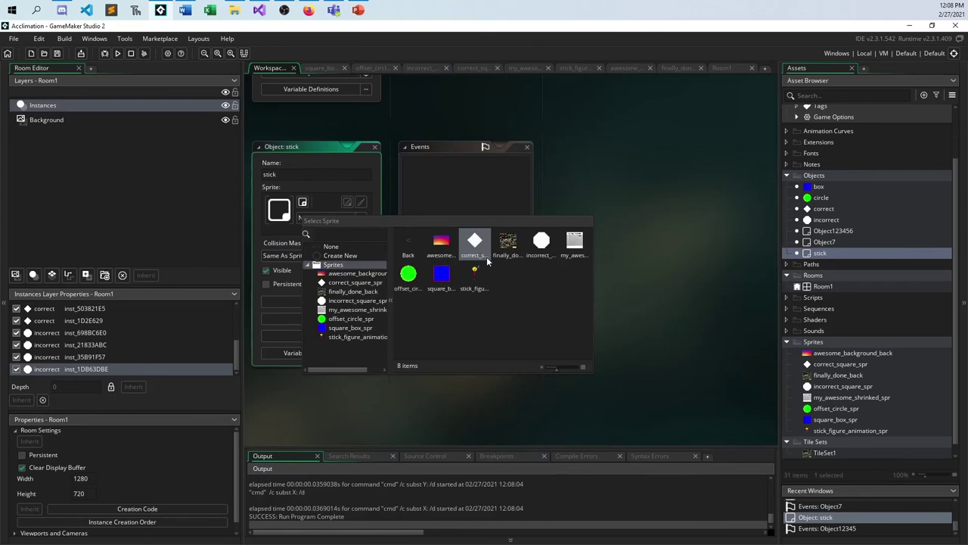
click(474, 274)
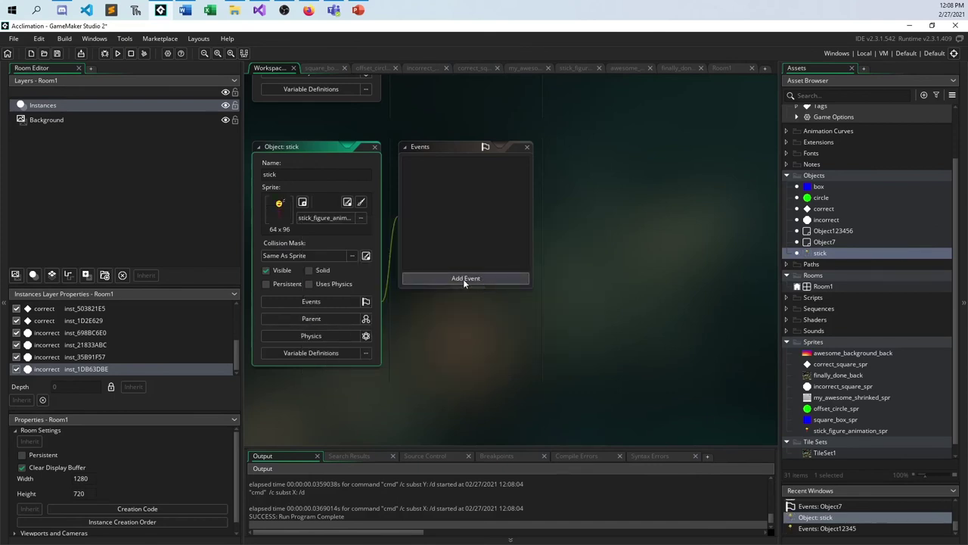
Add a Create event to the stick object and place a Set Speed action in it
click(463, 278)
click(482, 286)
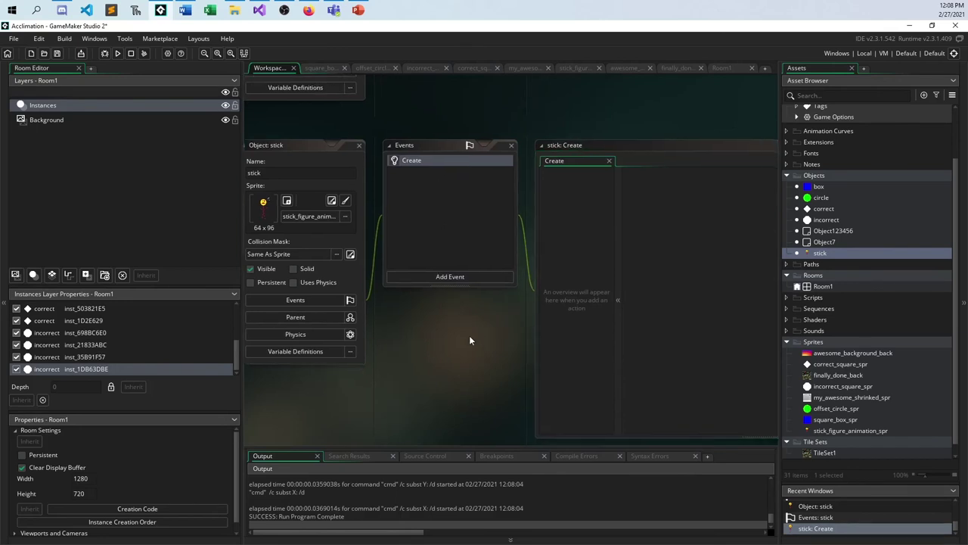
click(729, 182)
text(speed)
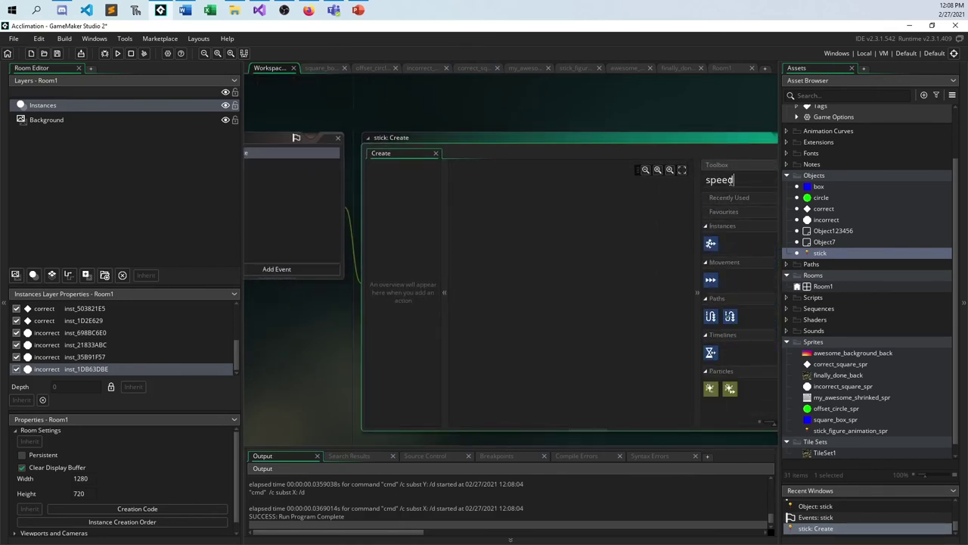
drag(710, 243, 522, 254)
Set the Set Speed action's type to Horizontal and its speed to 2
click(587, 269)
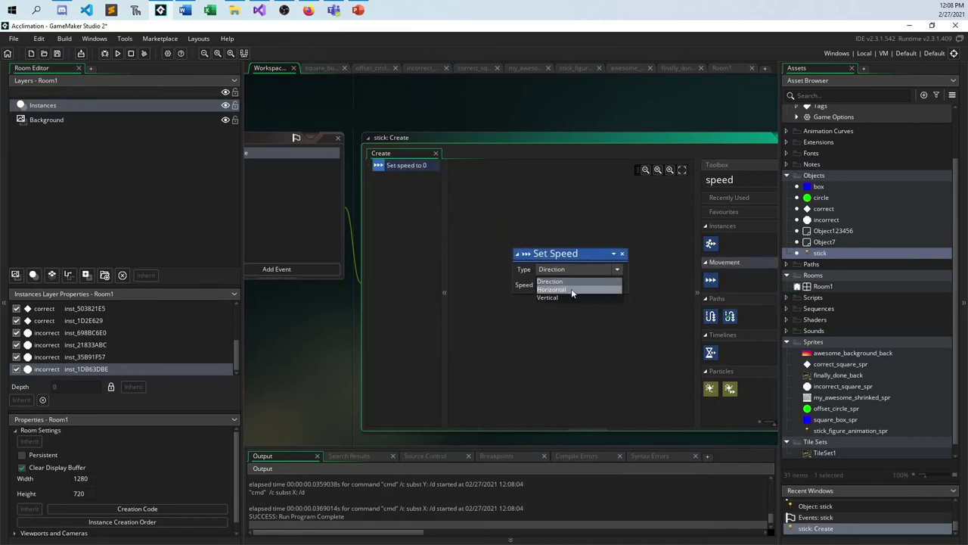
click(572, 289)
click(562, 285)
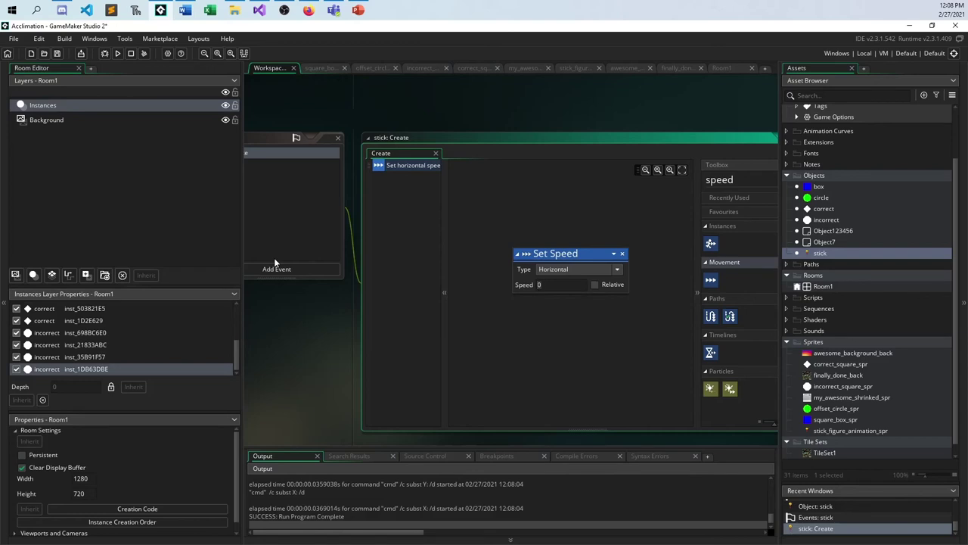
click(329, 322)
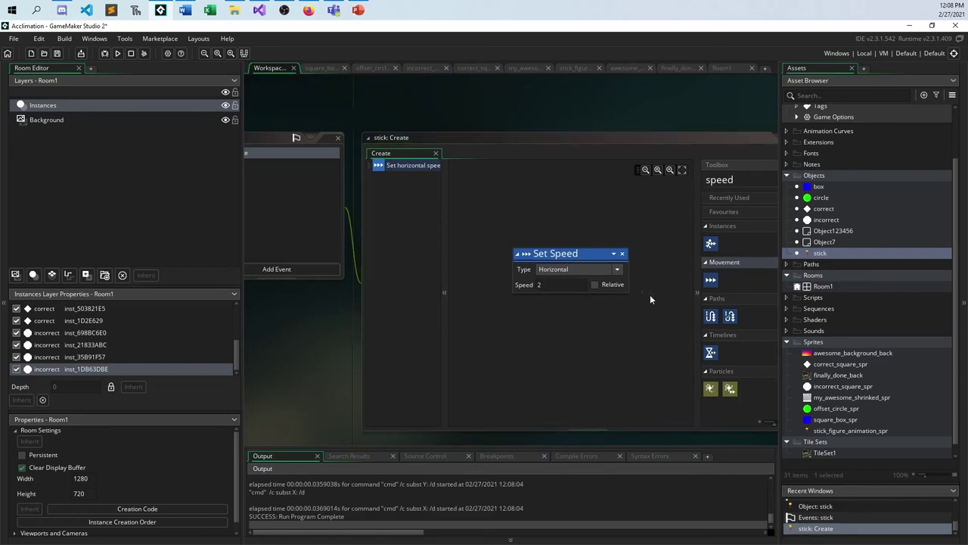
middle_drag(314, 354, 375, 331)
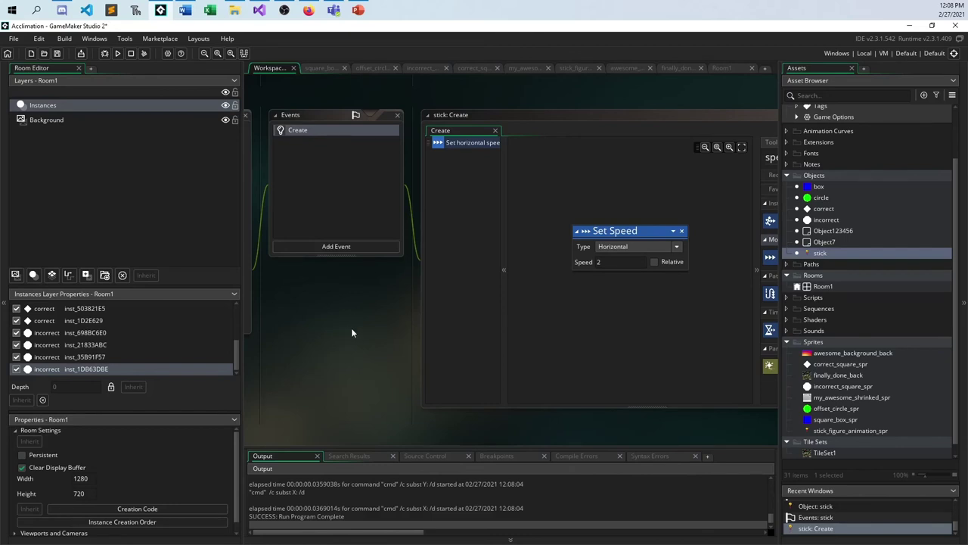
ctrl+scroll(351, 328, down, 3)
middle_drag(351, 328, 440, 321)
ctrl+scroll(441, 326, up, 3)
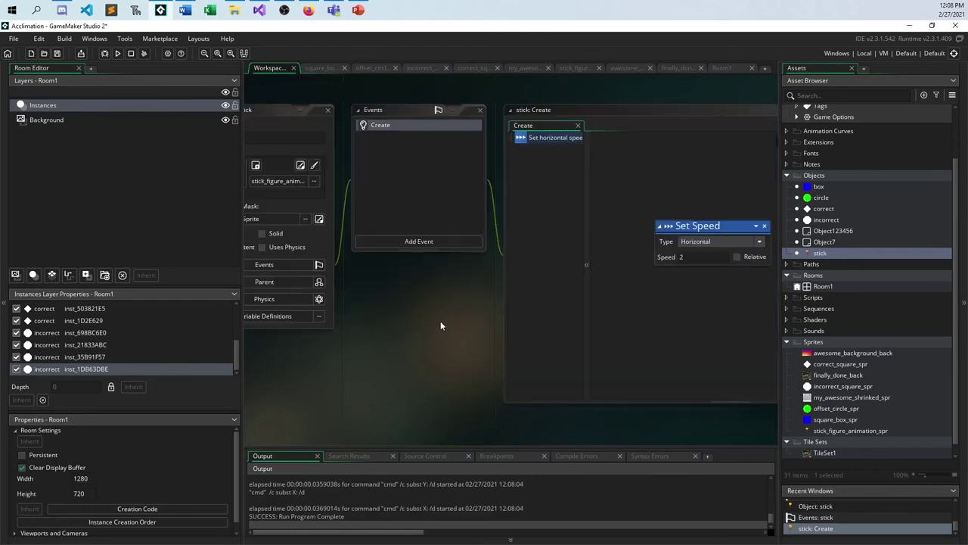
click(815, 178)
right_click(815, 179)
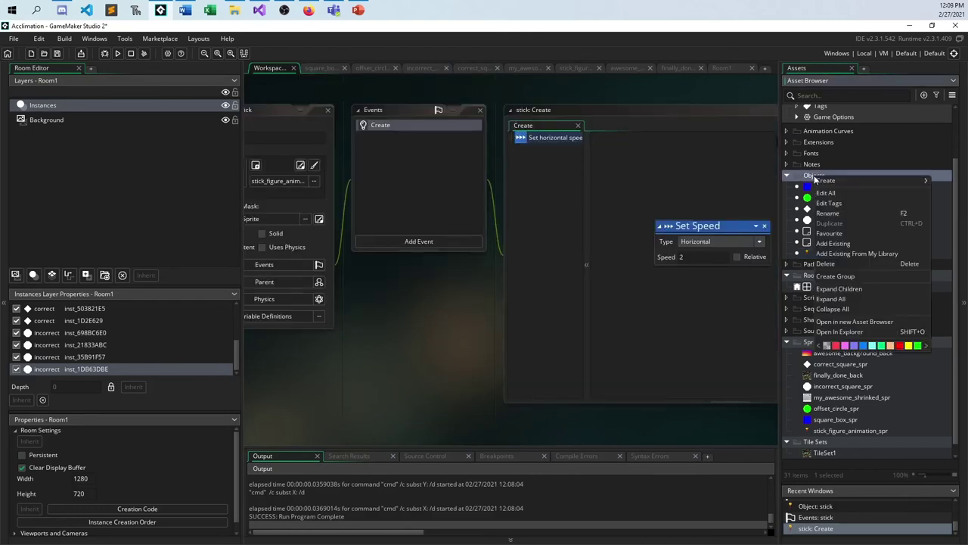
click(747, 421)
Rename Object123456 as shrinked and assign the my_awesome_shrinked_spr sprite to it
double_click(830, 230)
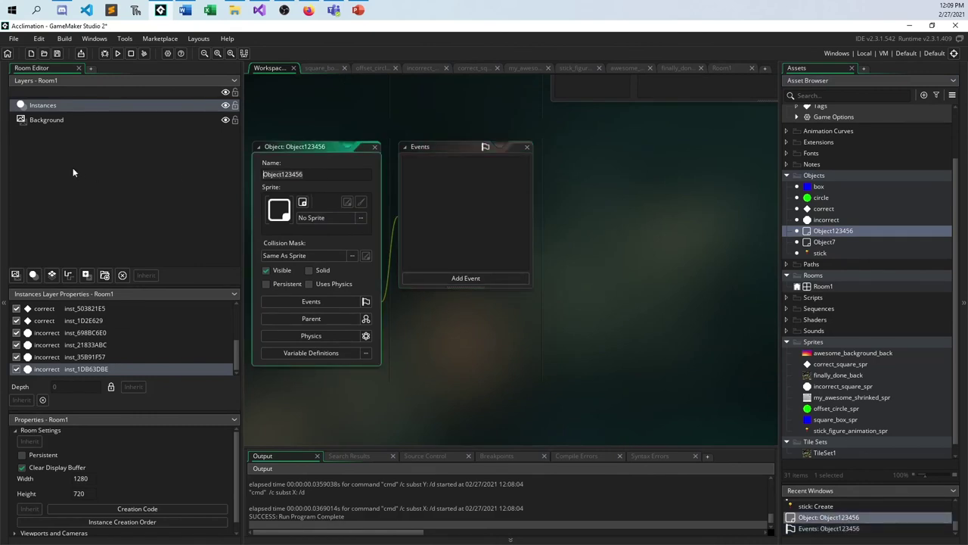
text(shrinked)
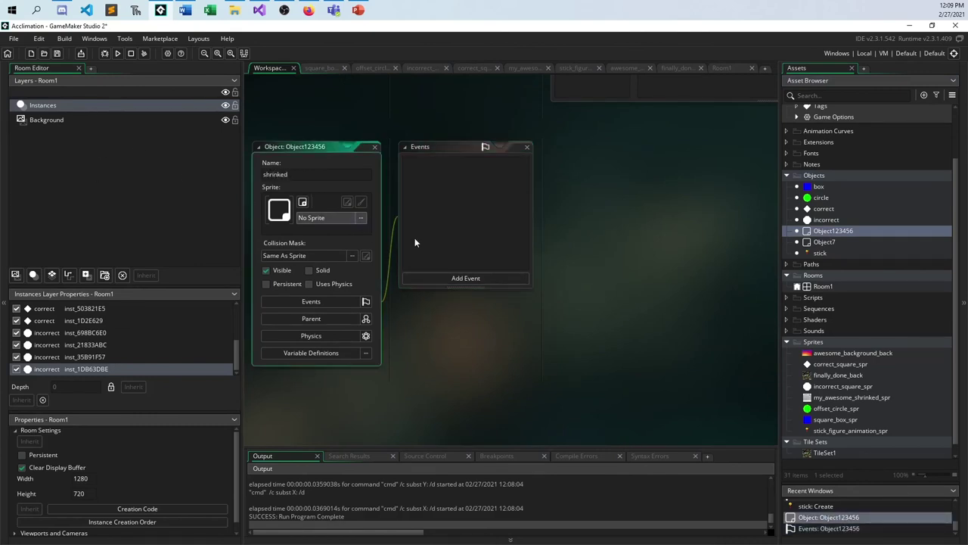
click(327, 215)
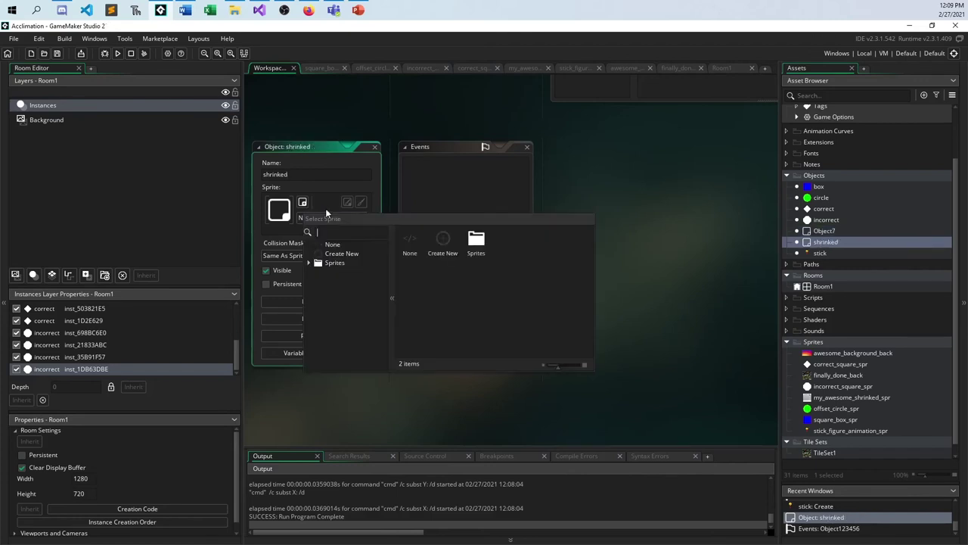
double_click(476, 241)
click(575, 241)
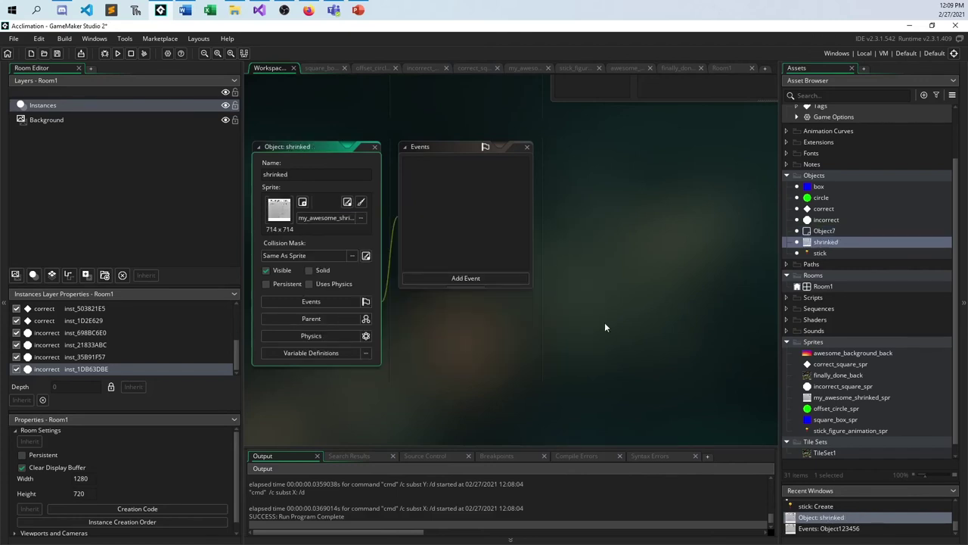
Place seven stick instances in Room1, spread along the room's left edge and lower-left area
click(822, 286)
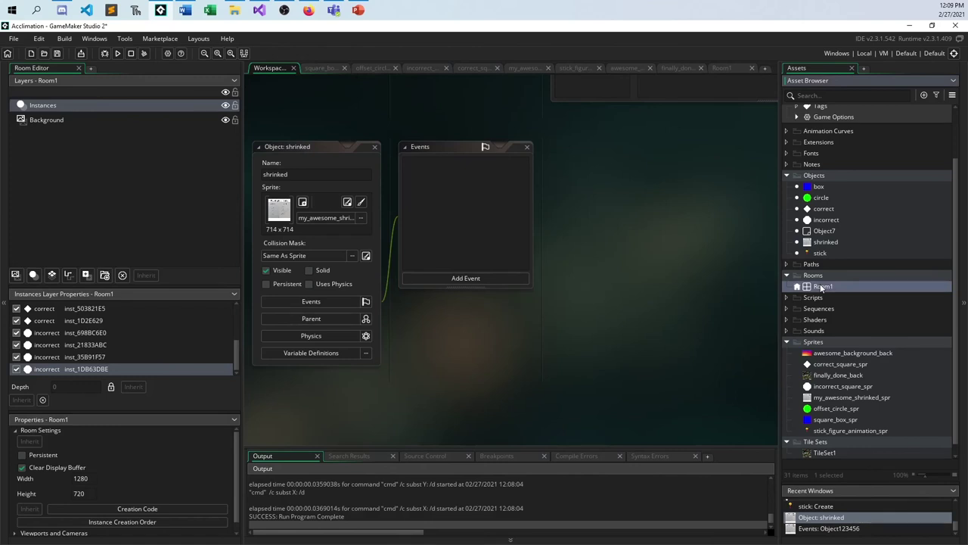
double_click(822, 286)
drag(820, 252, 334, 390)
alt+click(354, 371)
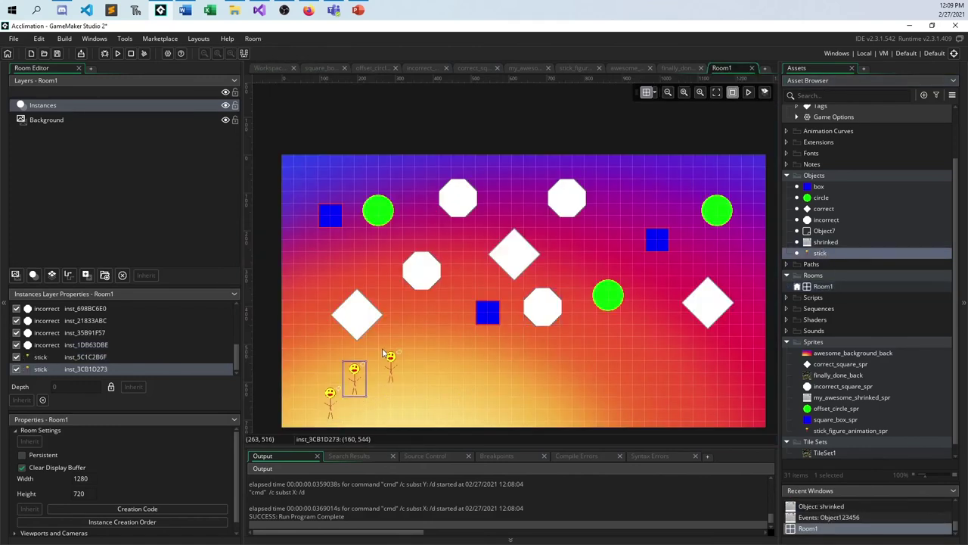
alt+click(390, 348)
alt+click(318, 260)
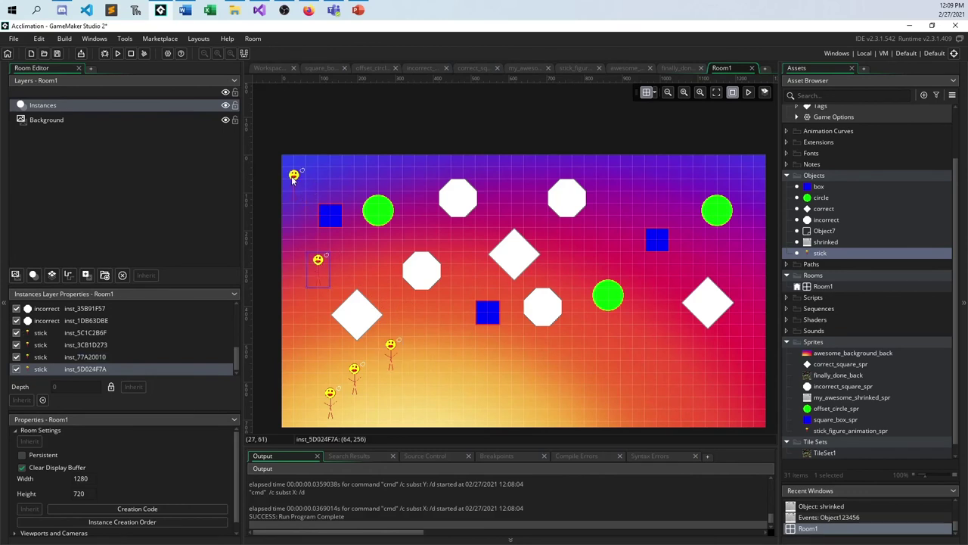
alt+click(295, 174)
alt+click(306, 309)
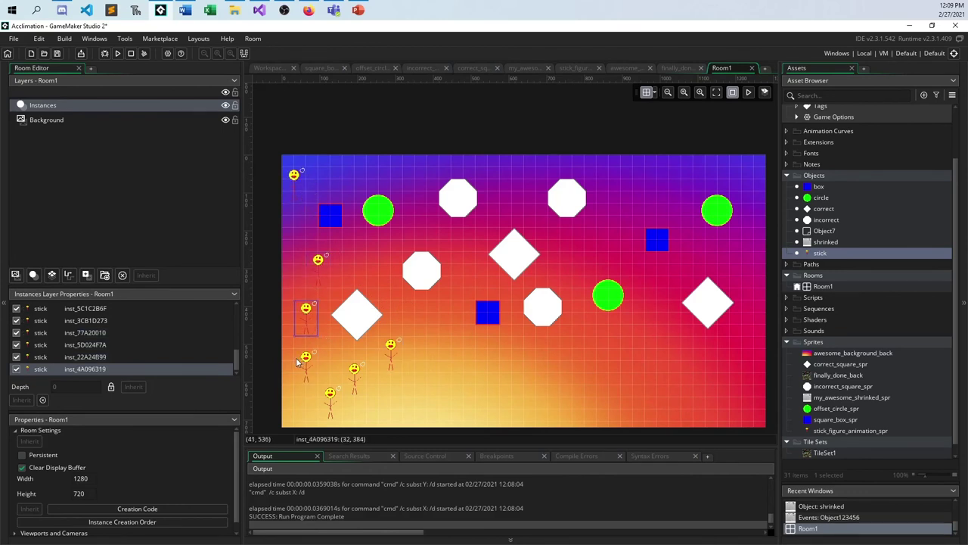
alt+click(294, 363)
Place one shrinked instance in Room1 at 544, 0, run the game to check the moving stick figures, and close the game window
double_click(826, 241)
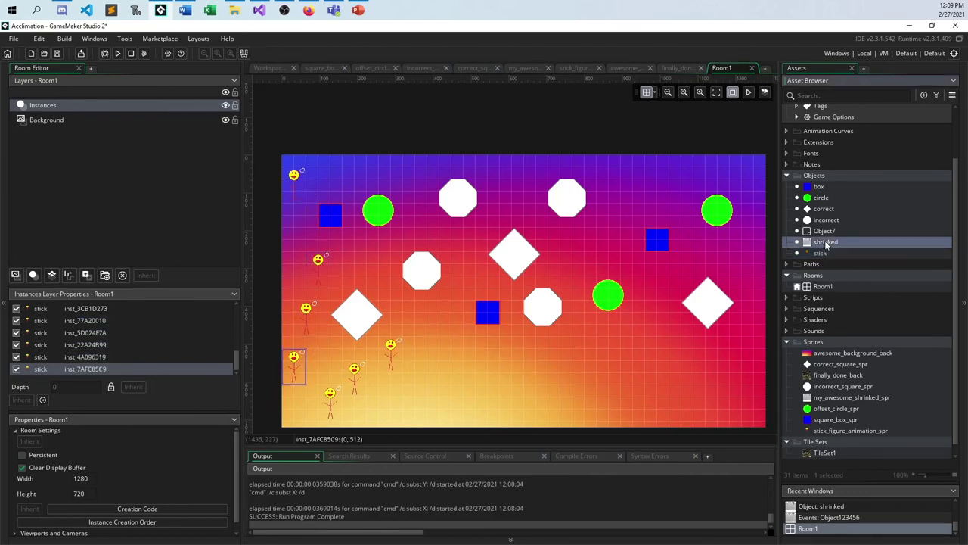
double_click(825, 286)
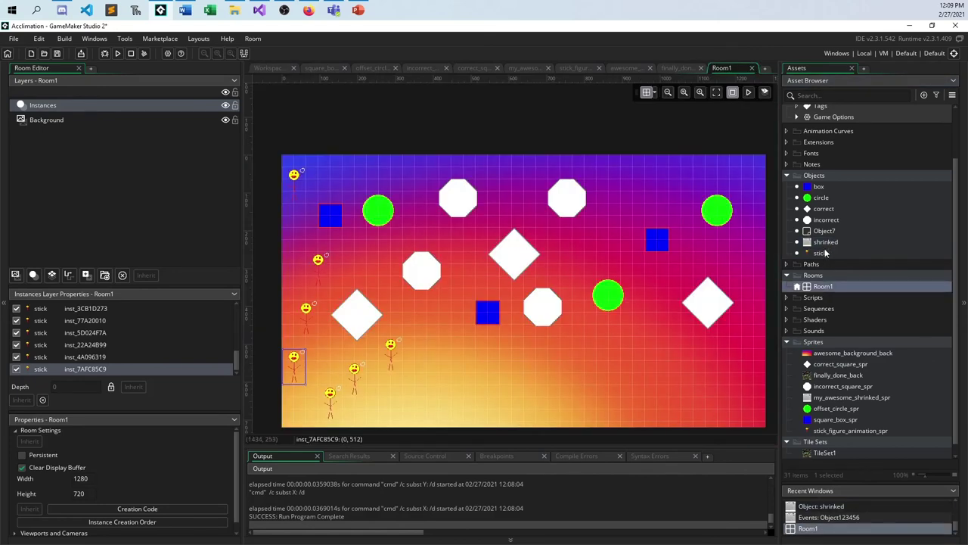
click(826, 242)
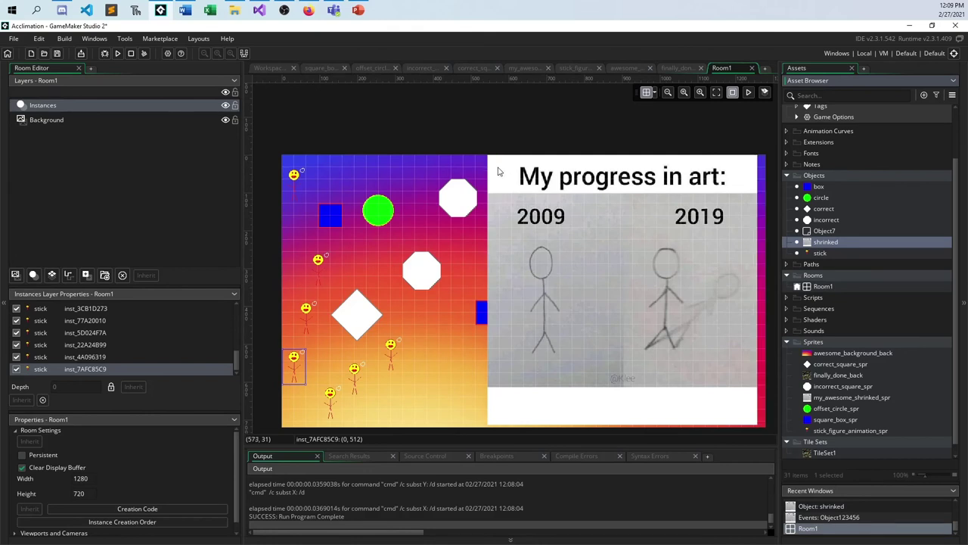
drag(499, 171, 501, 172)
key(F5)
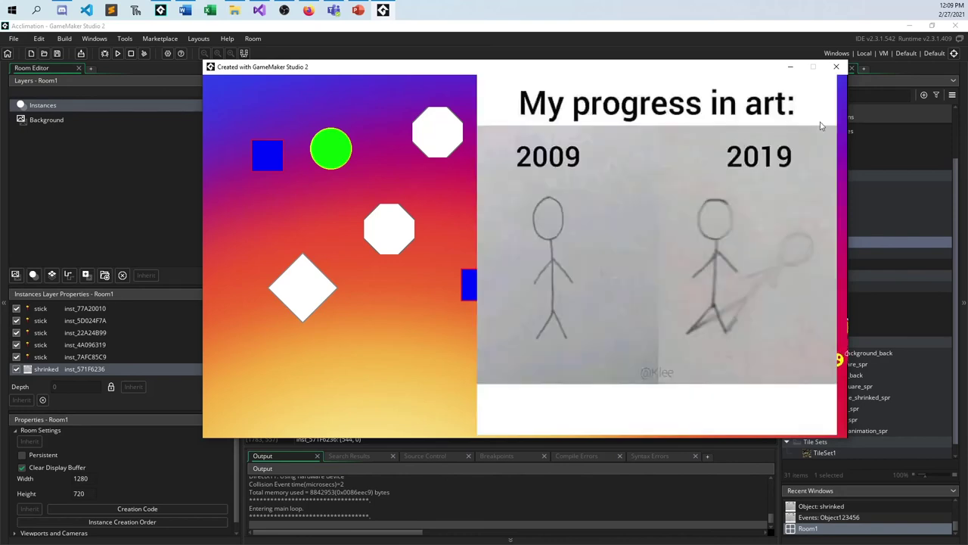
click(836, 67)
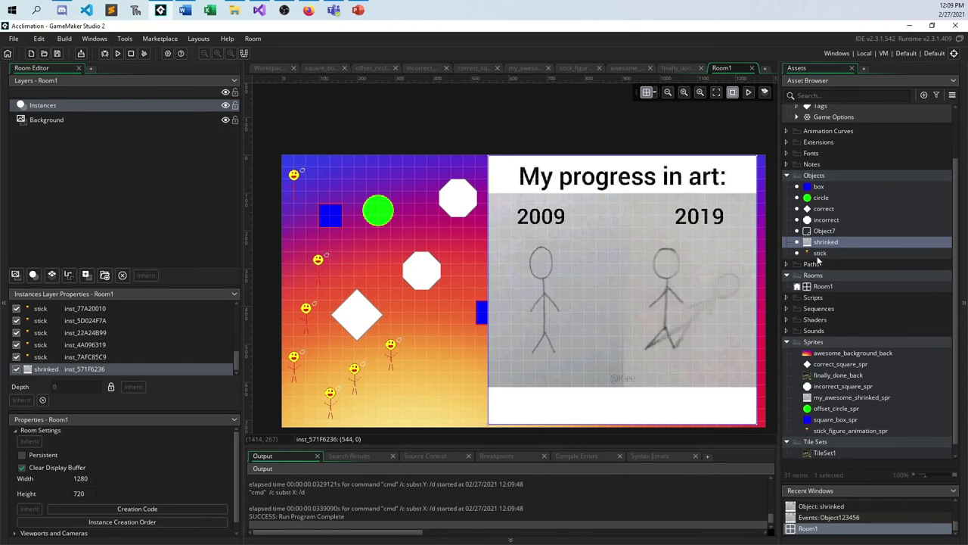
Add a new tile layer to Room1 and name it Tiles
click(51, 275)
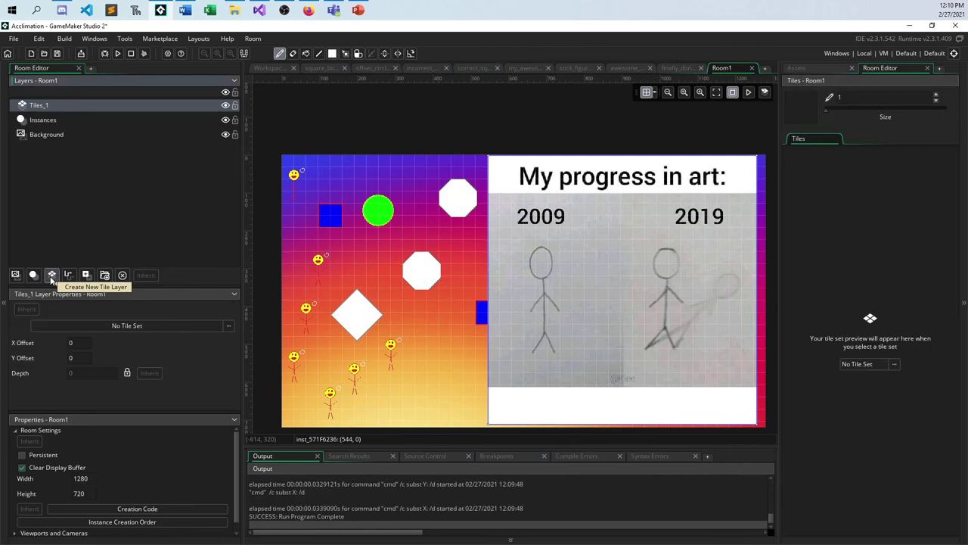
double_click(88, 97)
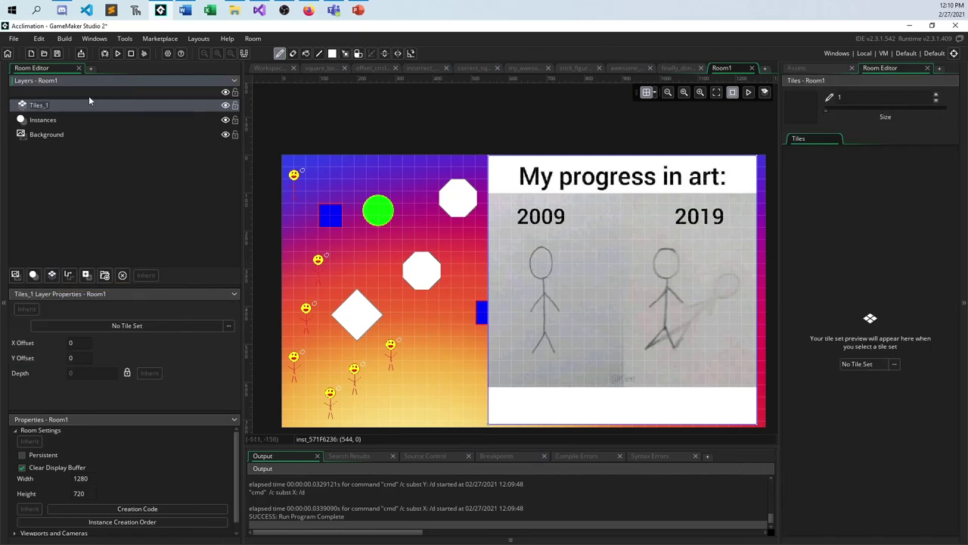
key(BackSpace)
key(BackSpace)
key(Return)
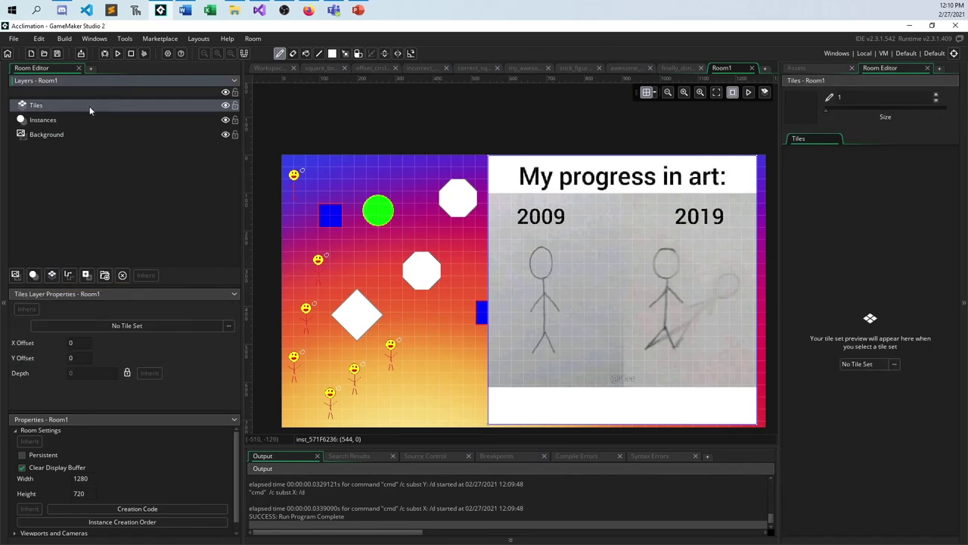
Assign TileSet1 as the tile set of the Tiles layer
click(164, 325)
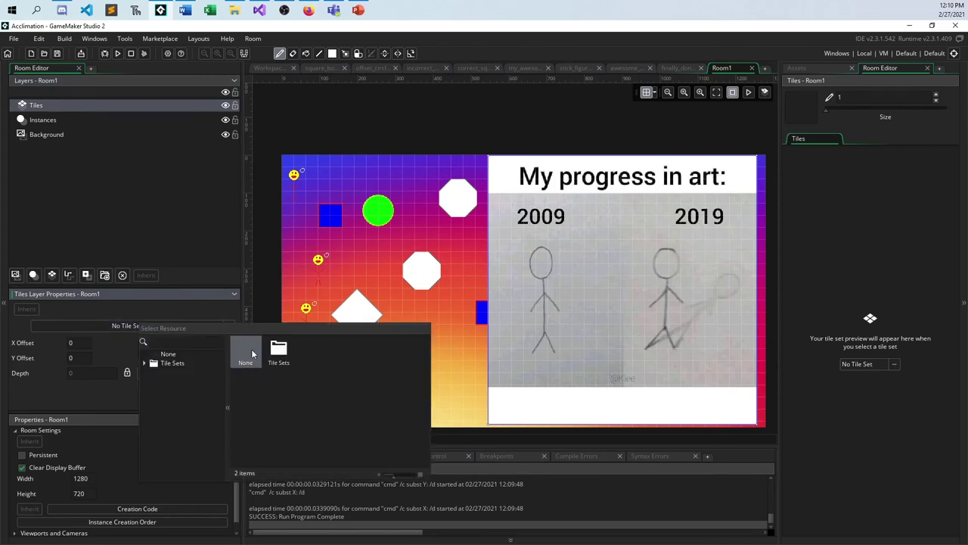
double_click(277, 352)
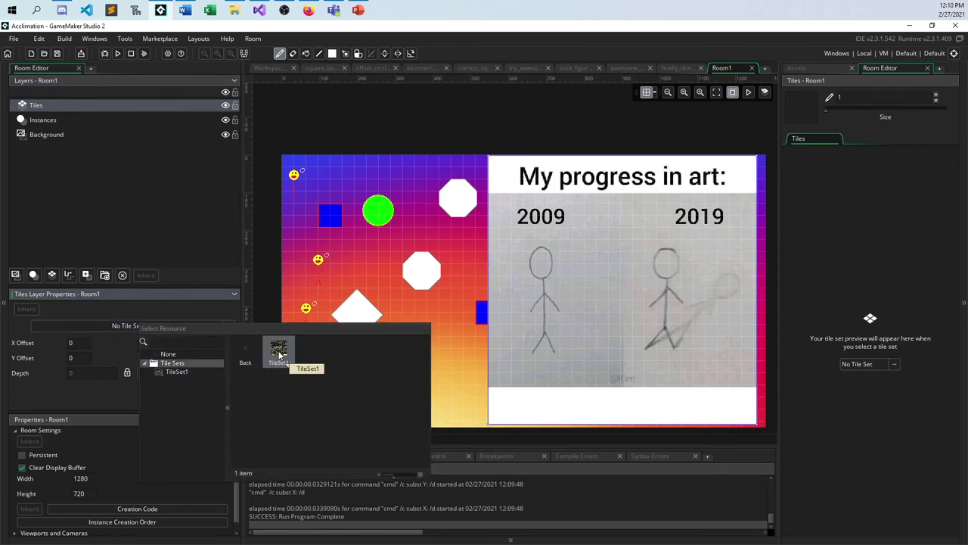
click(278, 354)
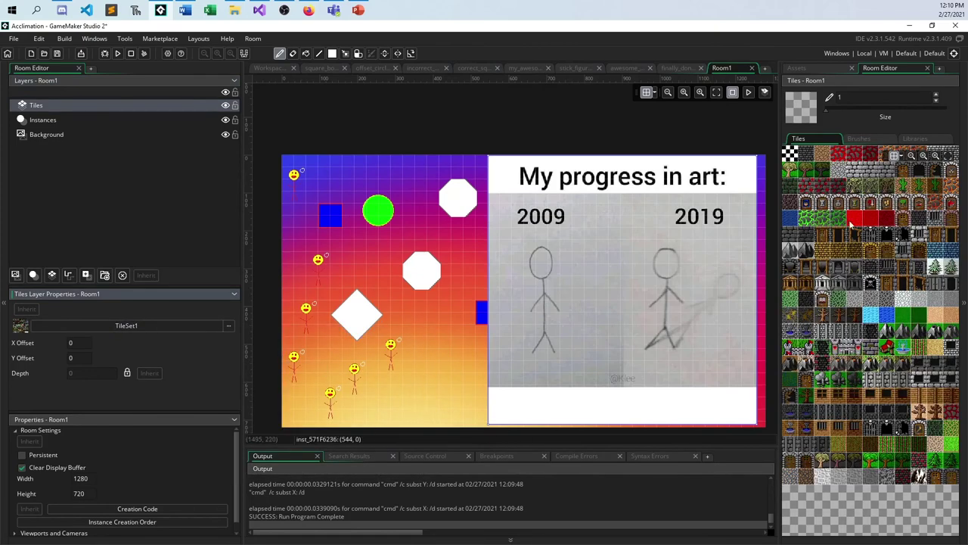
Open the TileSet1 tile set and rename it as fantasty_tileset
click(839, 67)
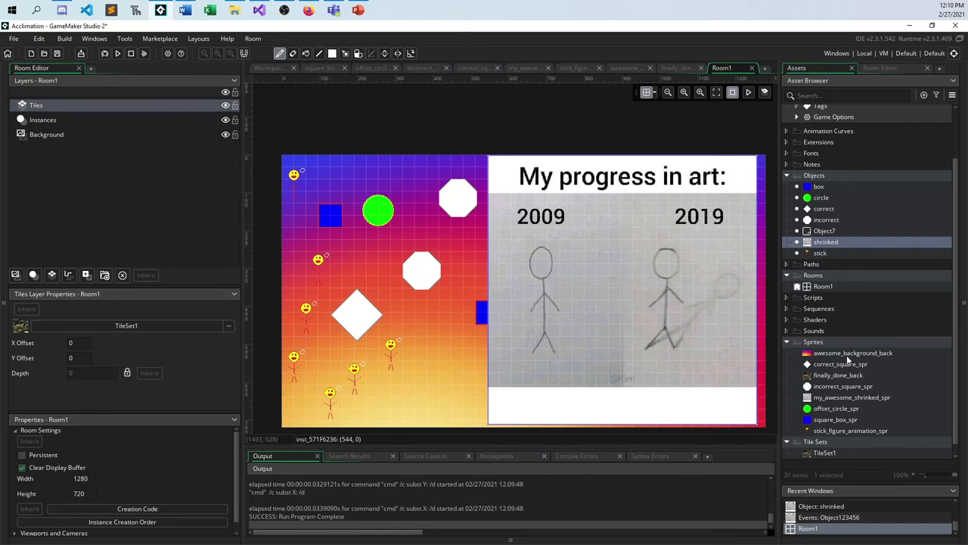
double_click(825, 452)
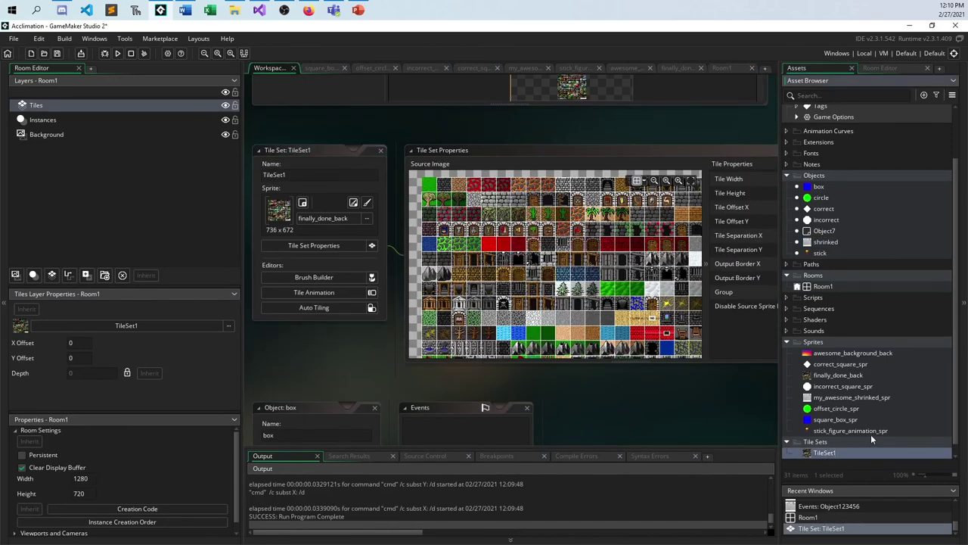
key(BackSpace)
key(BackSpace)
key(BackSpace)
key(BackSpace)
key(BackSpace)
key(BackSpace)
key(BackSpace)
key(BackSpace)
text(fabtasy_)
key(BackSpace)
key(BackSpace)
key(BackSpace)
key(BackSpace)
key(BackSpace)
key(BackSpace)
text(ntast_)
key(BackSpace)
text(y_tileset)
key(Return)
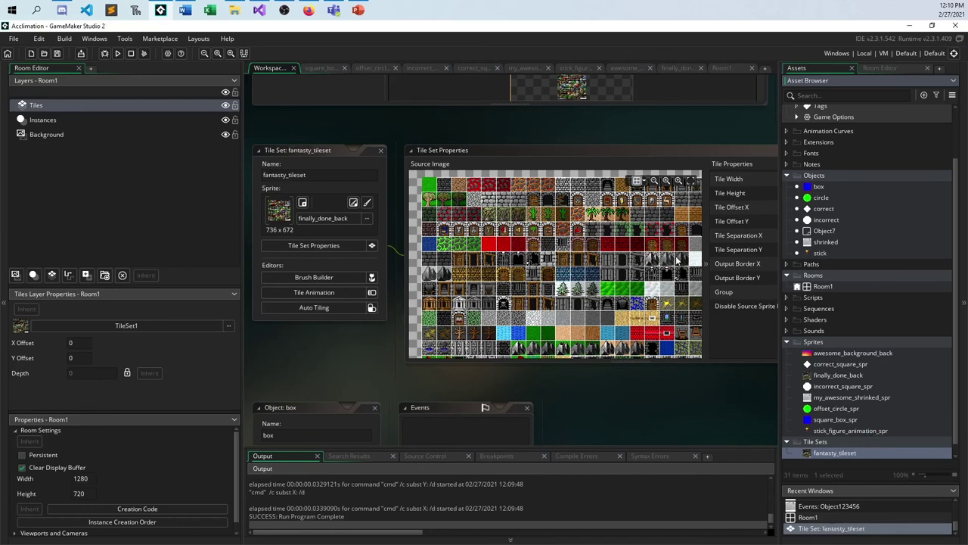
On Room1's Tiles layer, place a wooden-framed opening tile, a brown columned building tile and a bare tree tile among the shapes
click(140, 106)
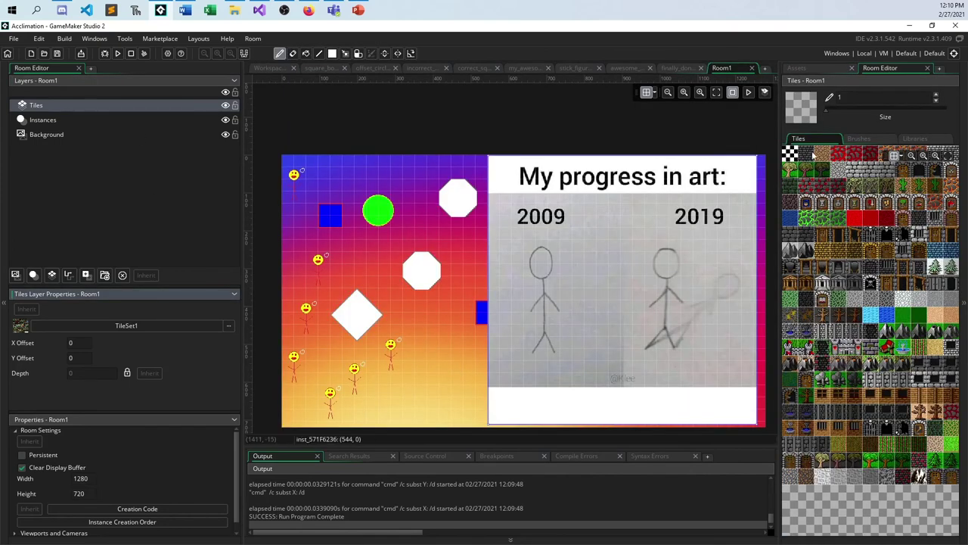
click(790, 154)
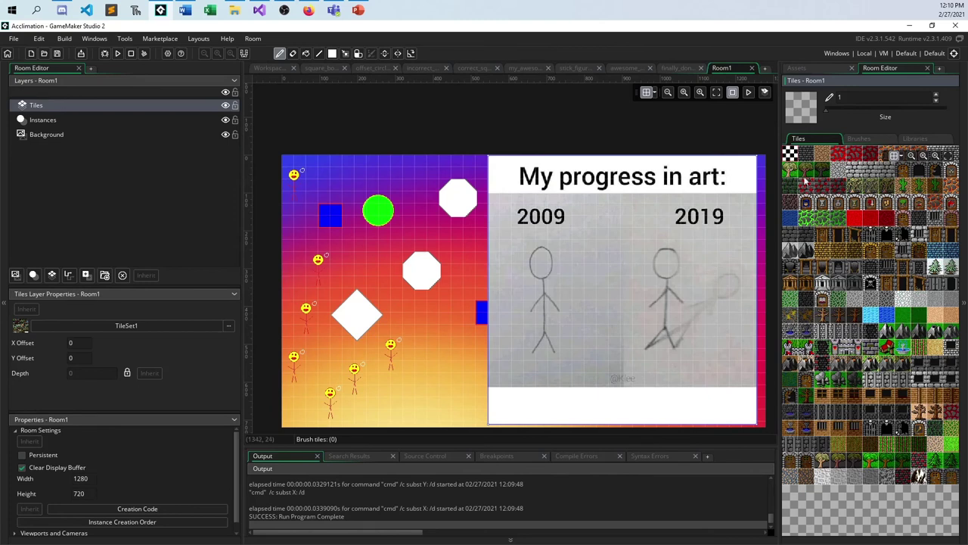
click(852, 238)
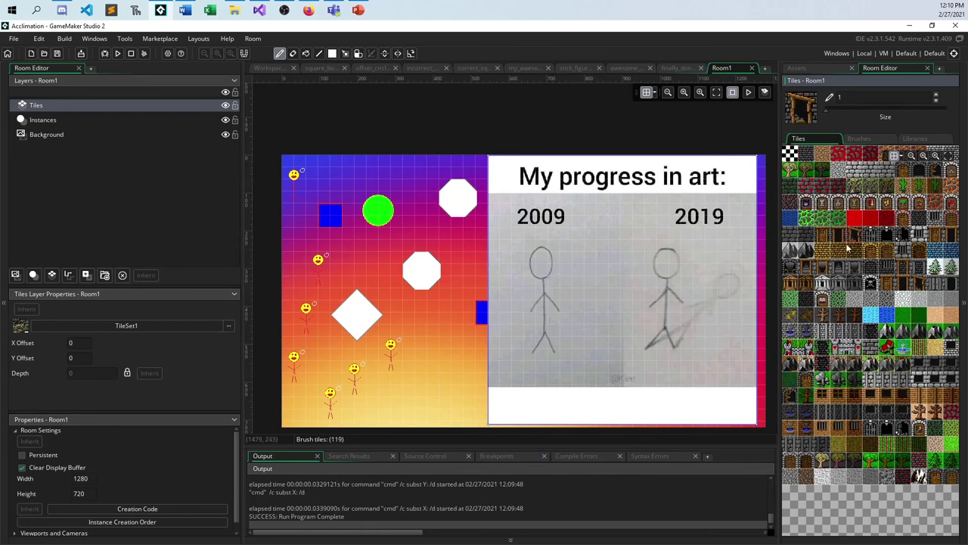
click(372, 270)
click(396, 282)
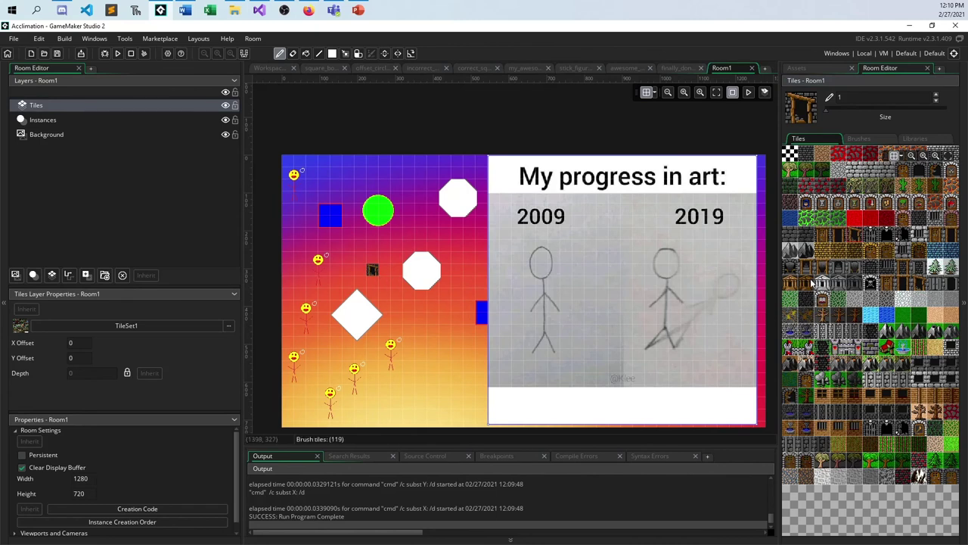
click(817, 281)
click(421, 318)
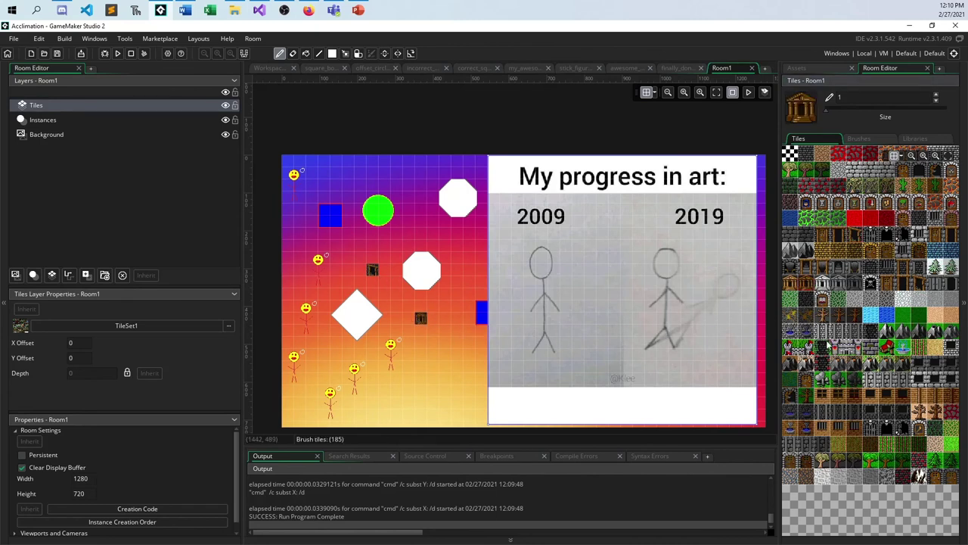
click(824, 317)
click(361, 186)
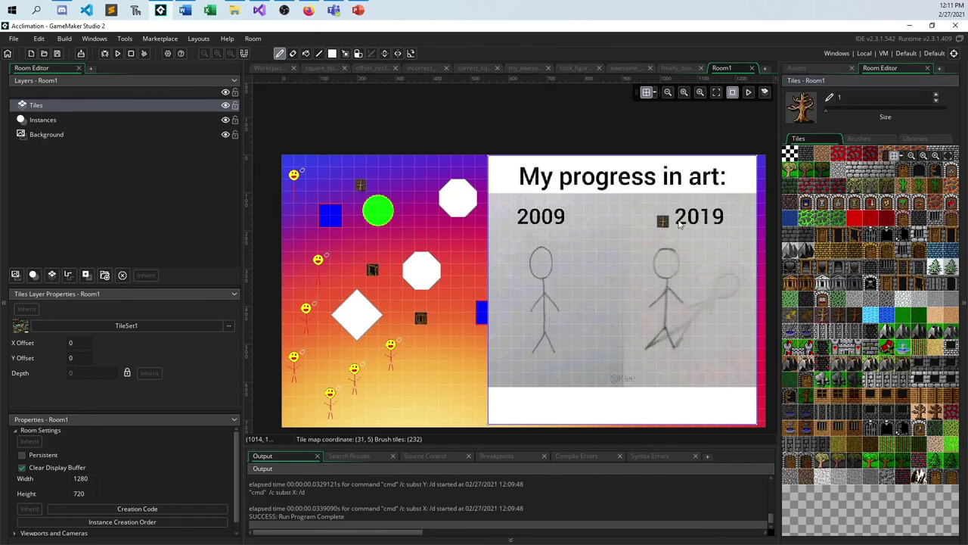
Scatter a red stone tile, a wooden door tile, a brick-arched door tile and a barred window tile around the shapes in Room1
click(837, 156)
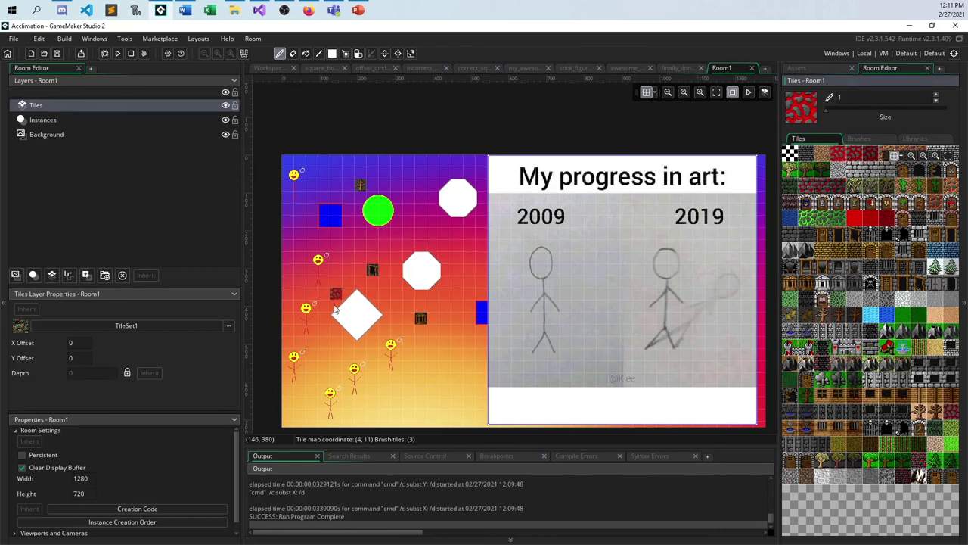
click(447, 355)
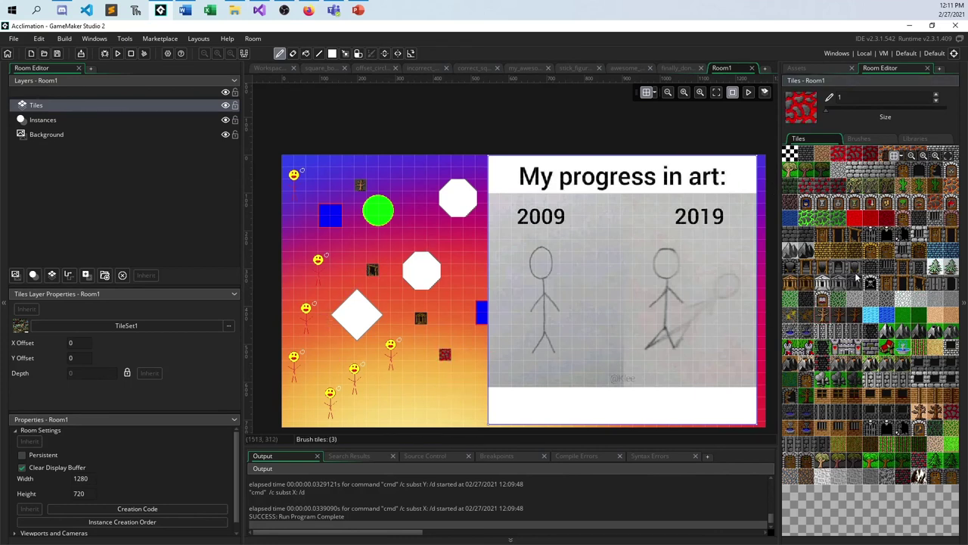
click(872, 249)
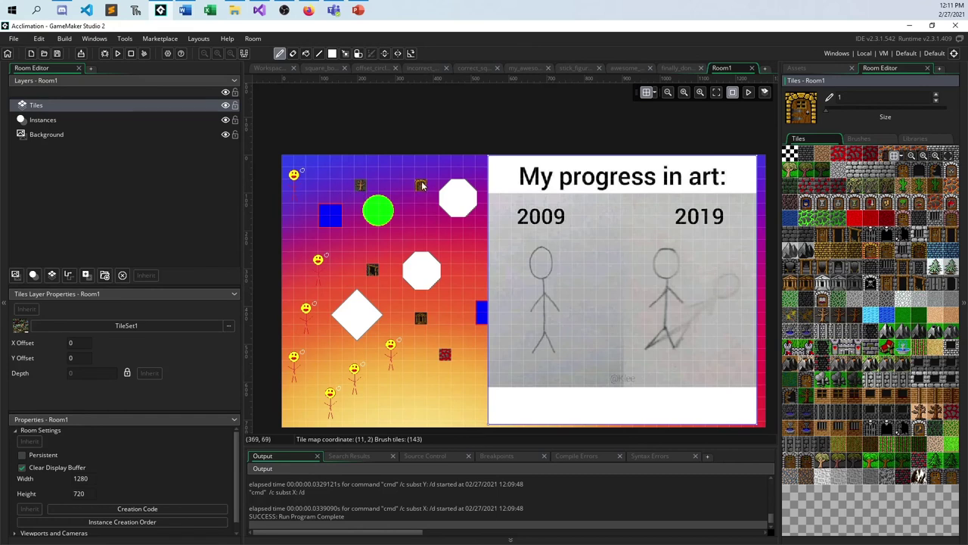
click(427, 178)
click(902, 232)
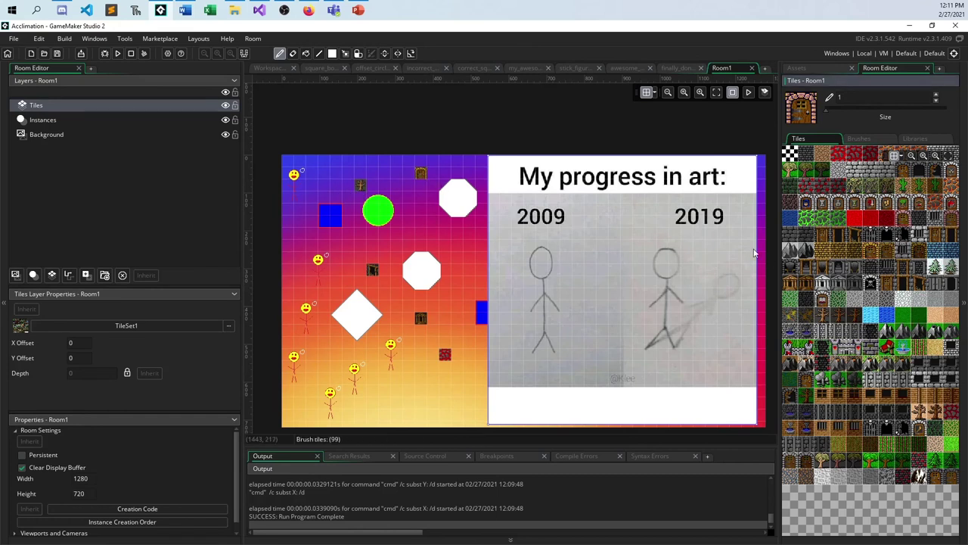
click(324, 342)
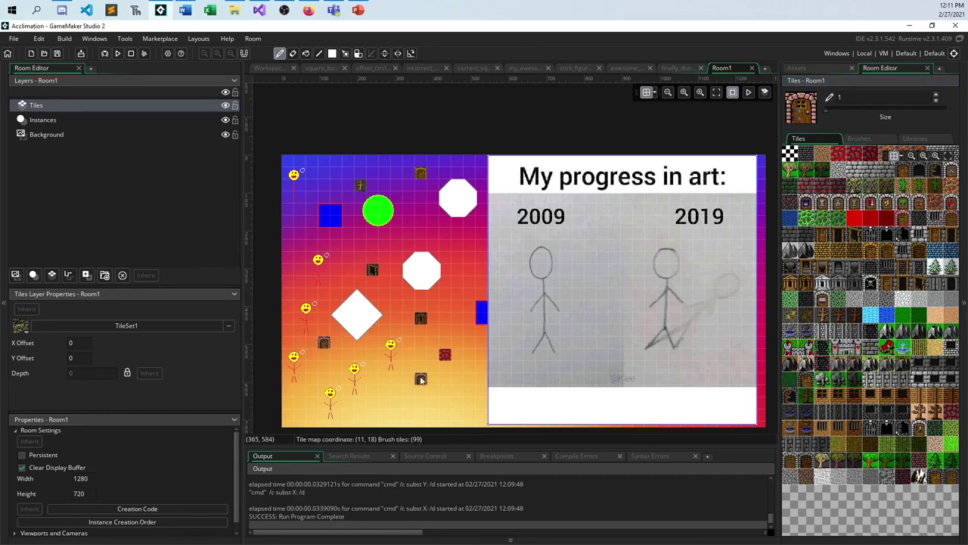
click(858, 433)
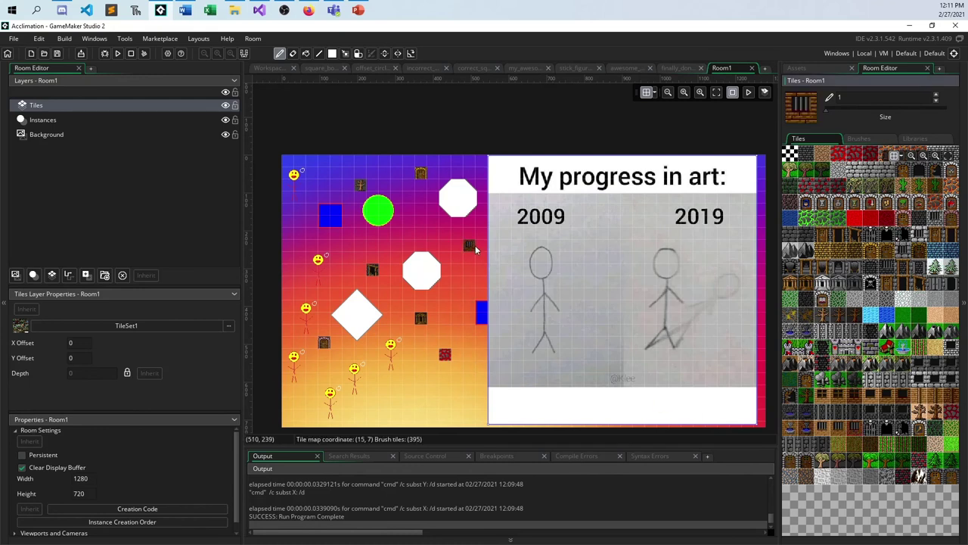
click(469, 244)
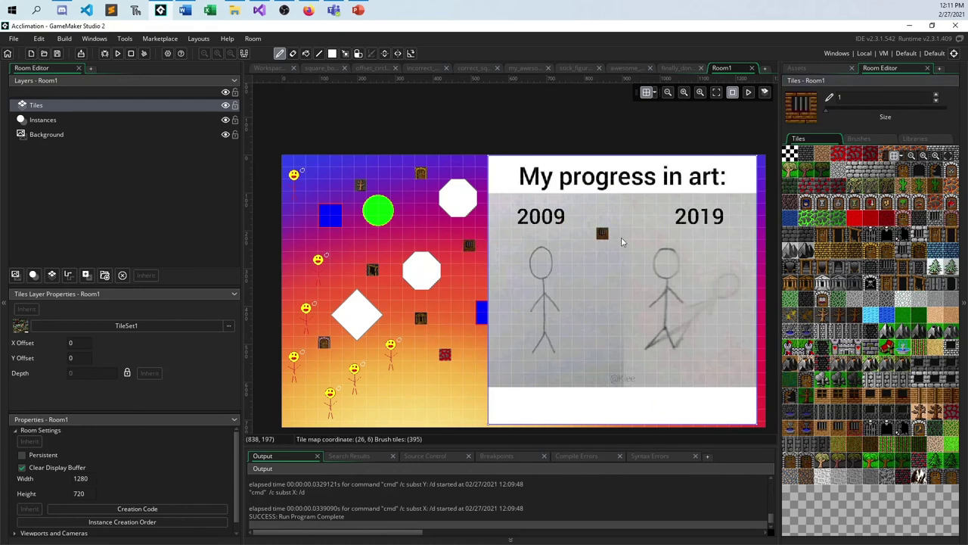
Paint a cluster of five green tree tiles near Room1's lower edge, and place sandy bare-tree tiles beside the drawing and along the room's left edge
click(882, 464)
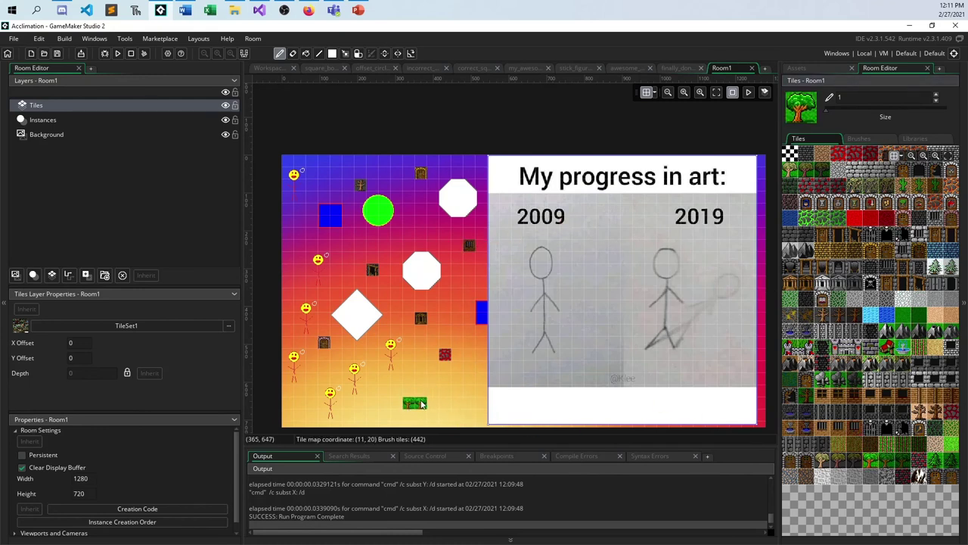
mouse_move(422, 405)
mouse_down()
mouse_move(434, 405)
mouse_move(424, 417)
mouse_move(434, 416)
mouse_up()
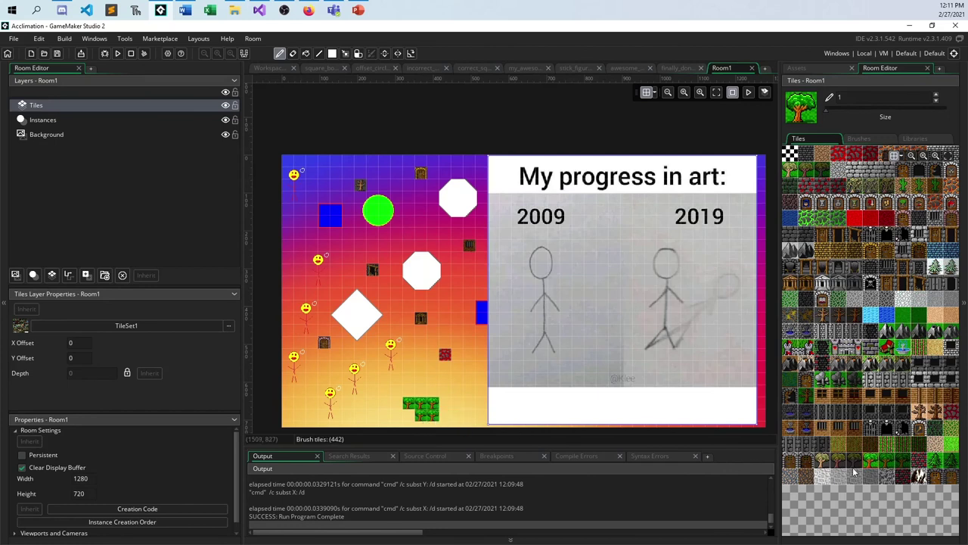
click(920, 473)
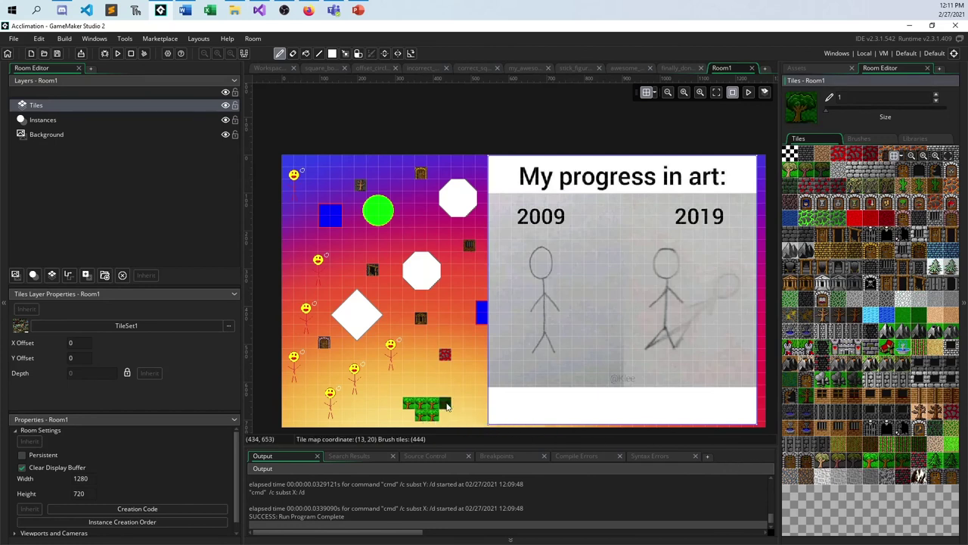
click(923, 415)
click(481, 408)
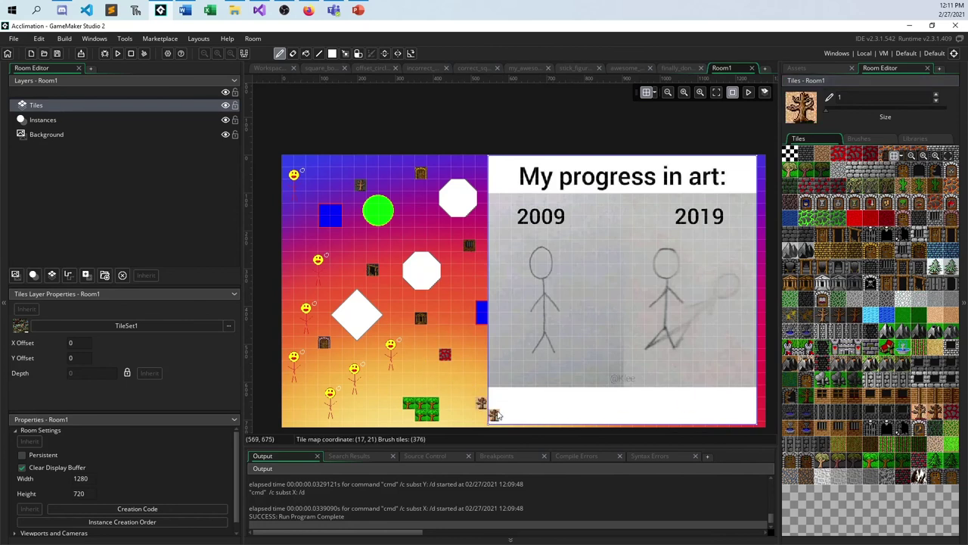
click(478, 360)
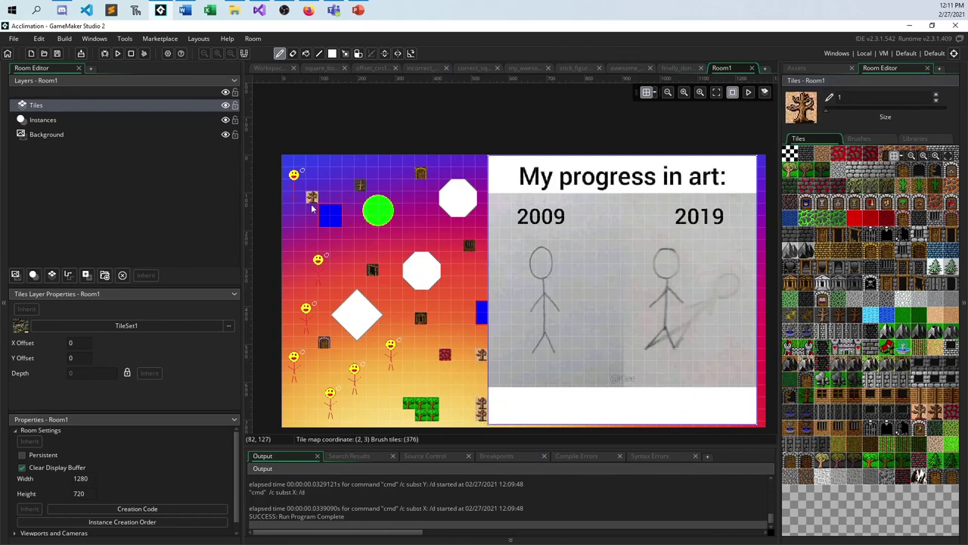
click(289, 226)
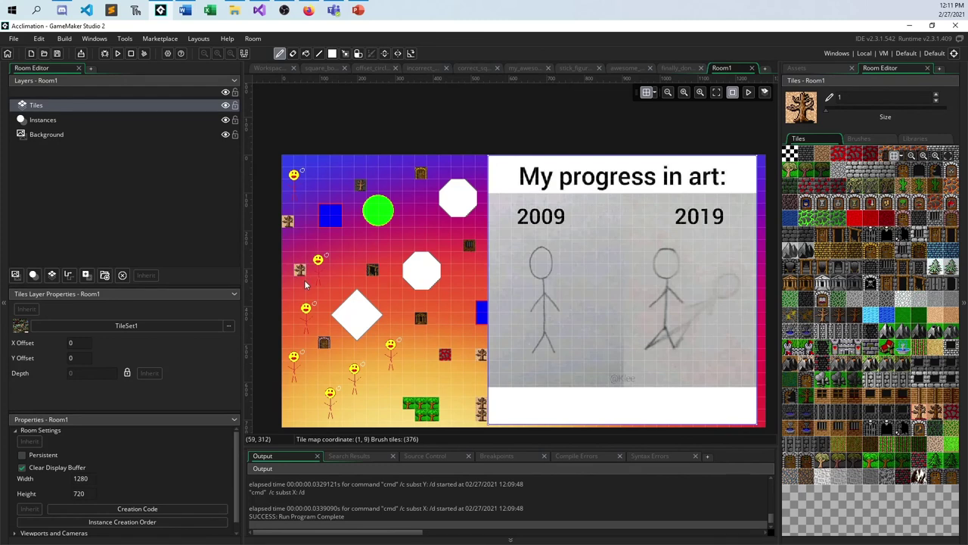
click(293, 412)
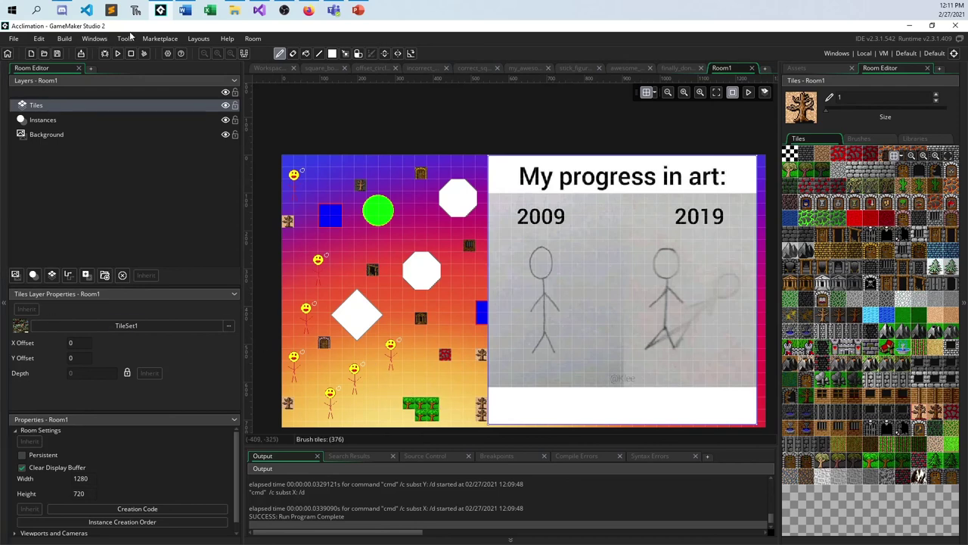
Run the game to check the placed tiles, and close the game window
click(117, 53)
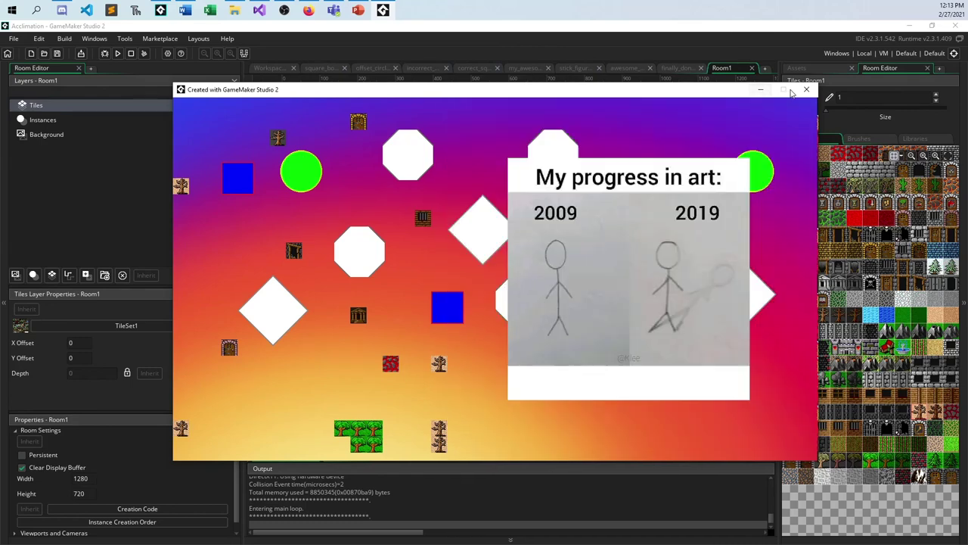
click(805, 90)
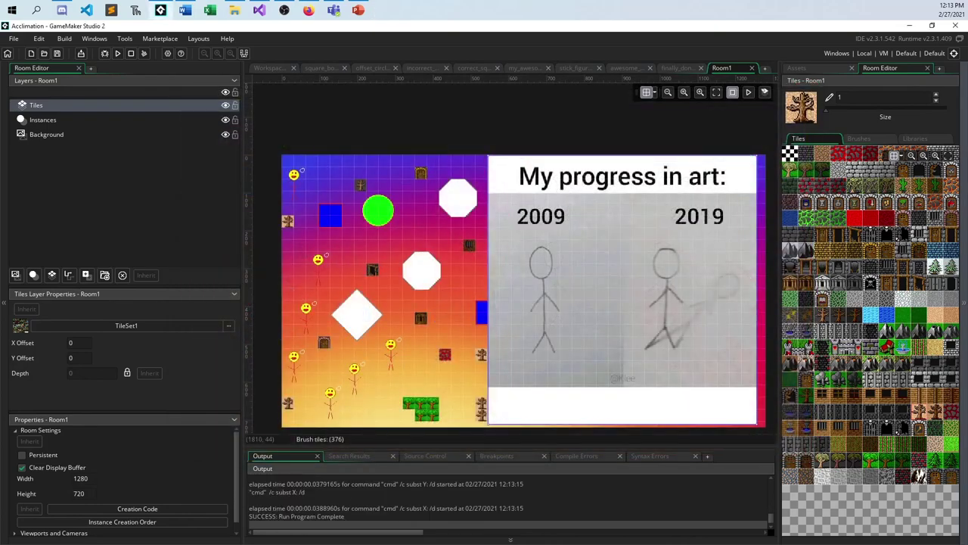